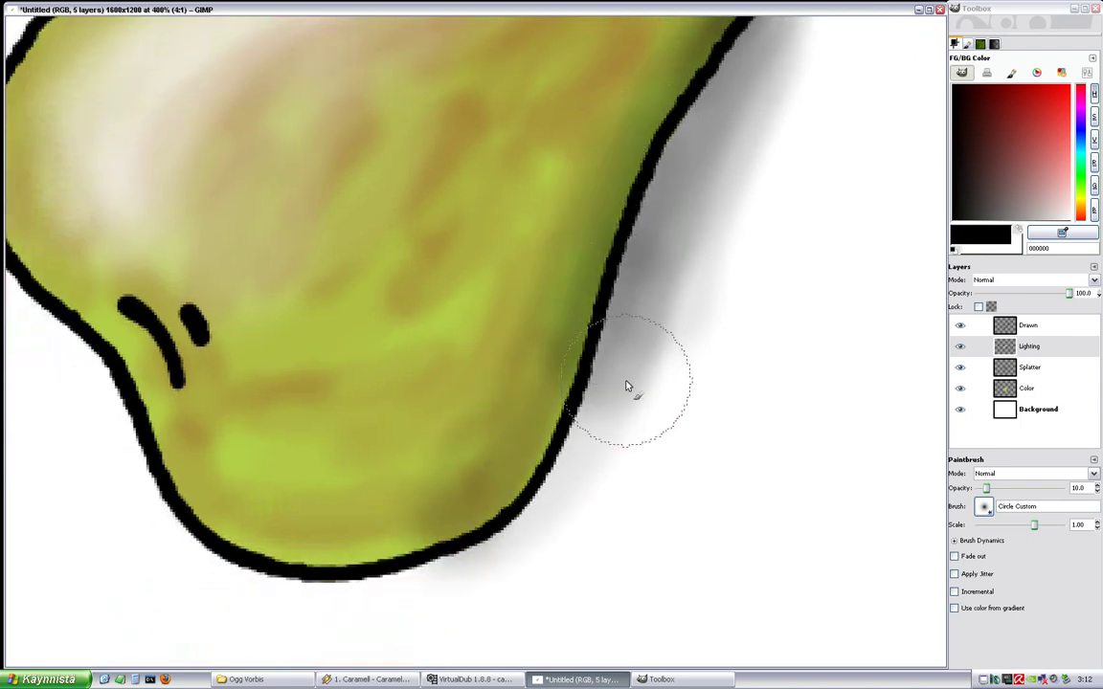
Shade the pear's lower edge in black on the Lighting layer, raising the brush opacity to 40.
mouse_move(584, 292)
mouse_down()
mouse_move(546, 461)
mouse_move(297, 589)
mouse_up()
scroll(632, 417, up, 2)
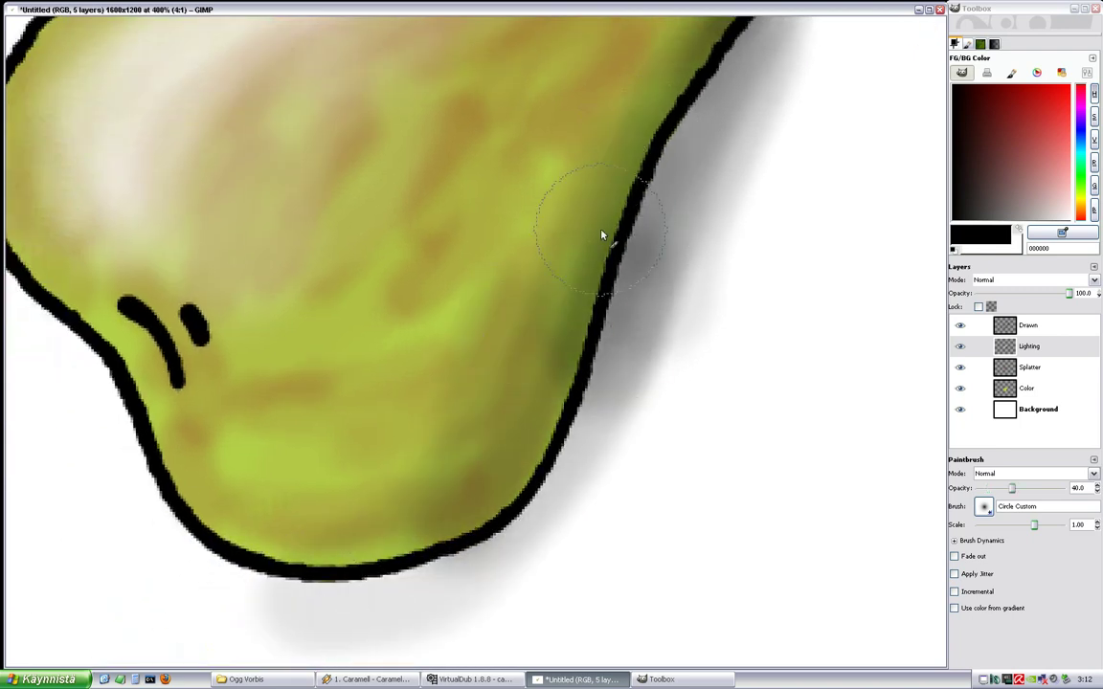
mouse_move(602, 234)
mouse_down()
mouse_move(529, 465)
mouse_move(339, 585)
mouse_move(495, 503)
mouse_move(540, 443)
mouse_move(292, 562)
mouse_move(135, 398)
mouse_move(192, 507)
mouse_up()
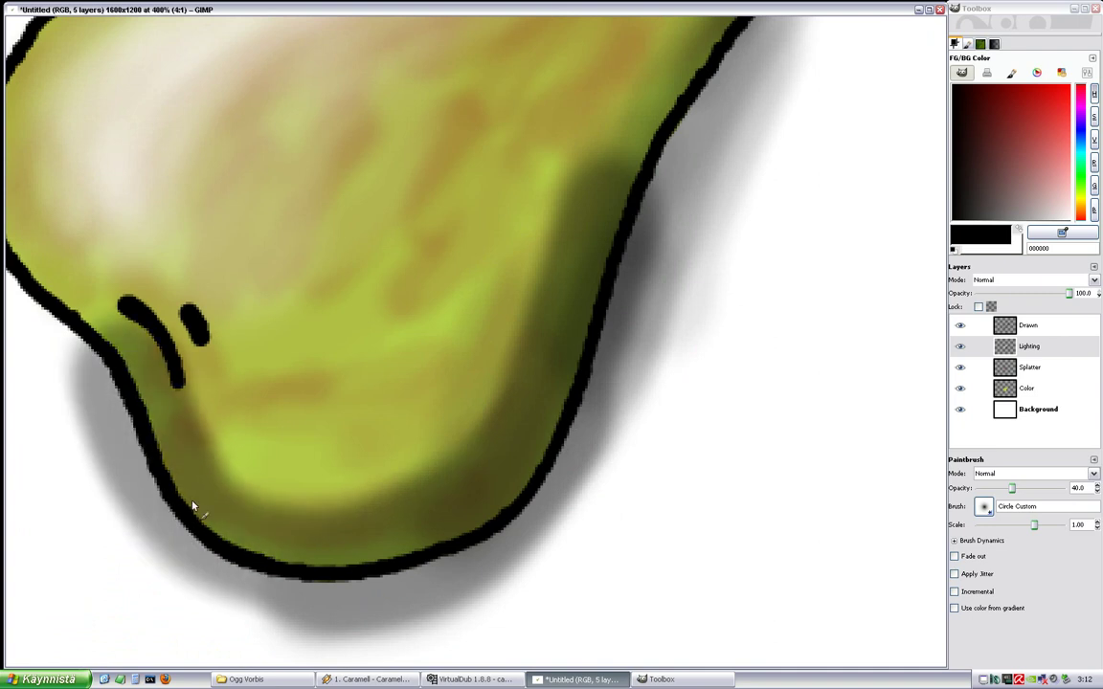
scroll(340, 347, down, 3)
scroll(345, 410, up, 2)
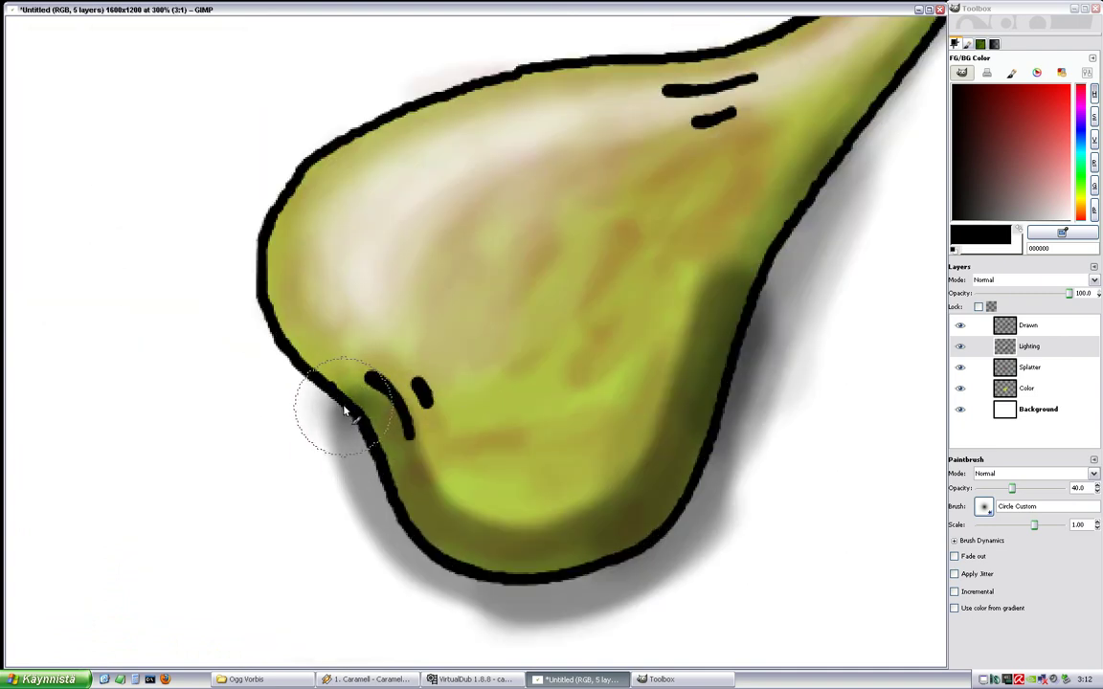
mouse_move(344, 409)
mouse_down()
mouse_move(231, 318)
mouse_move(295, 372)
mouse_move(390, 502)
mouse_move(454, 562)
mouse_move(533, 584)
mouse_move(629, 571)
mouse_move(692, 506)
mouse_move(753, 375)
mouse_up()
drag(767, 288, 635, 475)
mouse_move(612, 596)
mouse_down()
mouse_move(733, 362)
mouse_move(787, 182)
mouse_up()
Paint black shading at 40 opacity down the shadowed underside of the pear's neck, from the stem to the body.
scroll(704, 295, up, 3)
scroll(703, 295, right, 3)
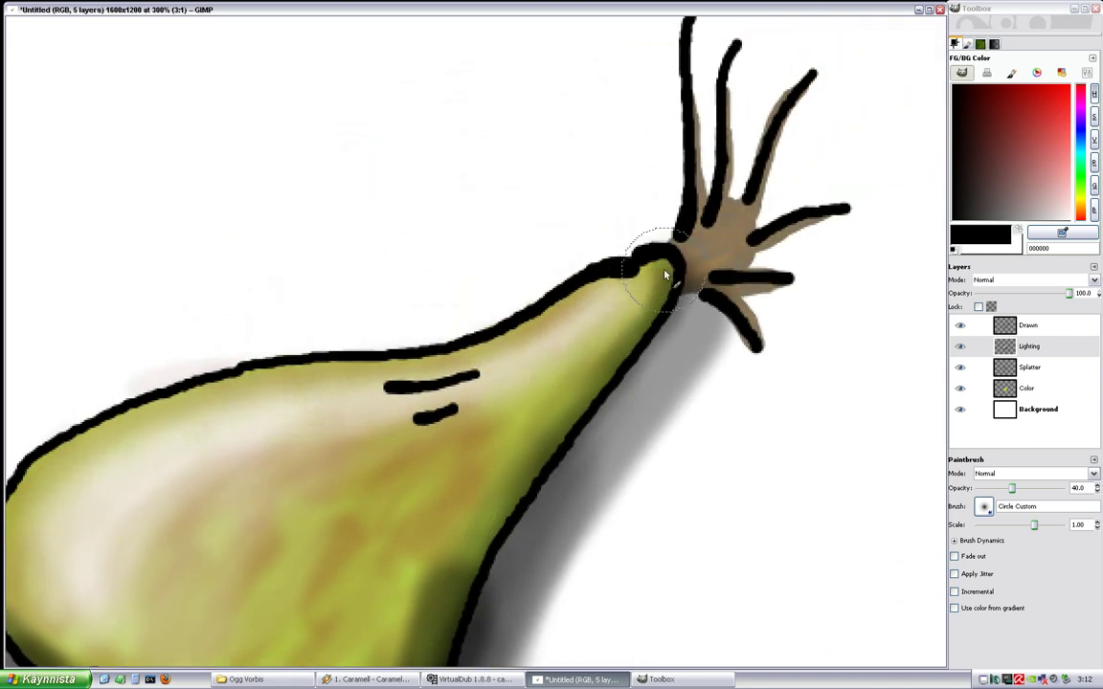
mouse_move(664, 275)
mouse_down()
mouse_move(639, 334)
mouse_move(496, 536)
mouse_move(469, 601)
mouse_up()
mouse_move(519, 484)
mouse_down()
mouse_move(673, 212)
mouse_move(585, 330)
mouse_move(502, 479)
mouse_move(633, 268)
mouse_move(469, 584)
mouse_move(405, 620)
mouse_move(485, 537)
mouse_move(316, 624)
mouse_move(303, 603)
mouse_move(501, 546)
mouse_move(315, 614)
mouse_move(306, 587)
mouse_move(524, 495)
mouse_move(412, 549)
mouse_move(337, 552)
mouse_up()
Lower the brush opacity to 10 and blend the black shading across the pear's lower body and shadowed side.
key(less)
key(less)
key(less)
mouse_move(479, 491)
mouse_down()
mouse_move(328, 573)
mouse_move(384, 592)
mouse_move(502, 500)
mouse_move(372, 573)
mouse_move(330, 554)
mouse_move(448, 529)
mouse_move(608, 254)
mouse_move(633, 250)
mouse_move(511, 465)
mouse_move(332, 590)
mouse_move(583, 492)
mouse_up()
drag(679, 413, 754, 288)
mouse_move(733, 192)
mouse_down()
mouse_move(639, 476)
mouse_move(396, 581)
mouse_move(538, 586)
mouse_move(254, 374)
mouse_move(215, 313)
mouse_up()
Deepen the soft black shadow along the neck's underside and over the pear's lower body.
scroll(571, 394, up, 4)
scroll(570, 393, right, 3)
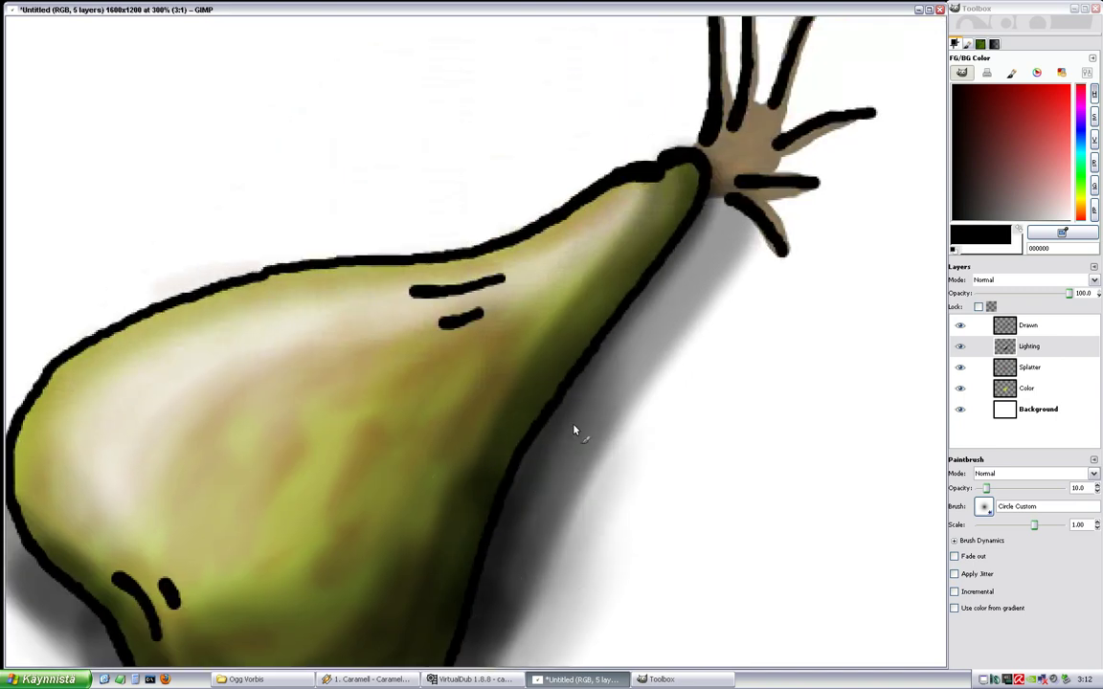
mouse_move(746, 179)
mouse_down()
mouse_move(633, 329)
mouse_move(473, 628)
mouse_up()
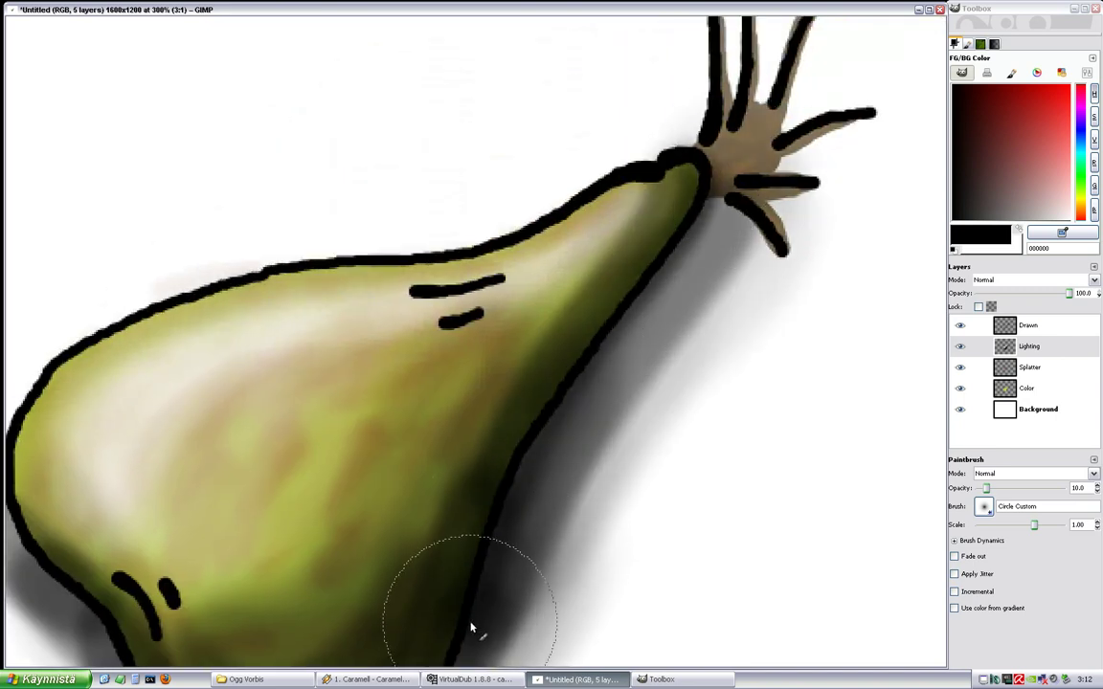
scroll(696, 221, down, 4)
scroll(696, 221, left, 3)
mouse_move(696, 221)
mouse_down()
mouse_move(632, 333)
mouse_move(614, 417)
mouse_move(649, 403)
mouse_move(407, 600)
mouse_move(539, 548)
mouse_move(485, 564)
mouse_move(342, 517)
mouse_move(340, 456)
mouse_up()
scroll(364, 383, down, 3)
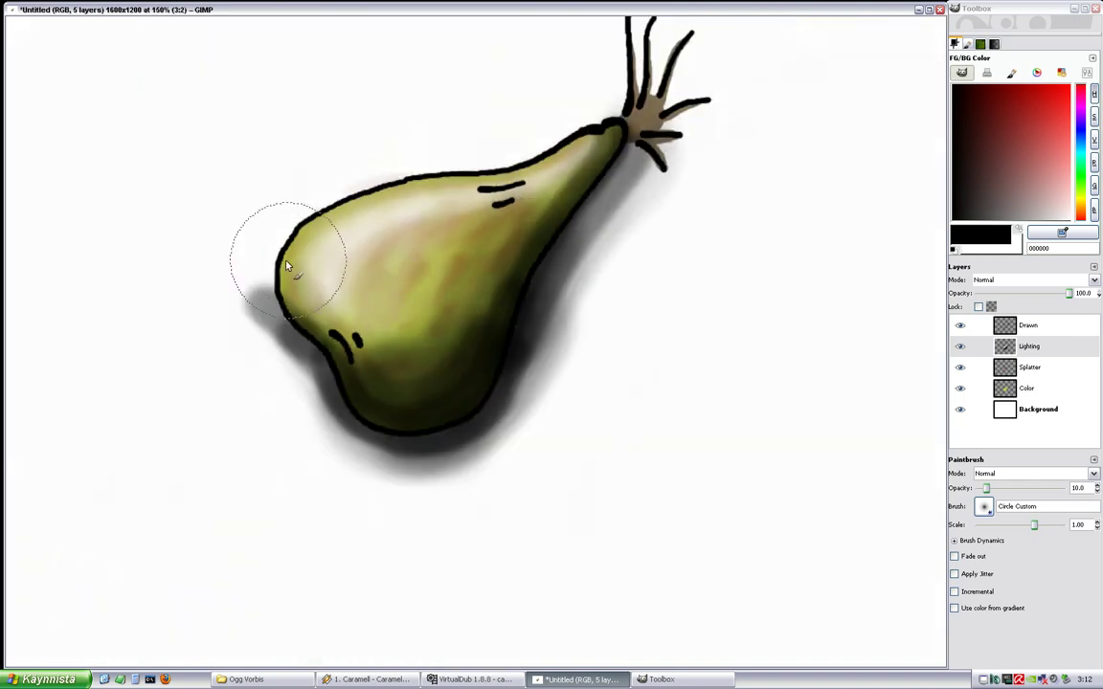
Shade the upper contour of the pear's neck and shoulder lightly in black at 10 opacity.
scroll(284, 258, up, 3)
drag(718, 89, 484, 241)
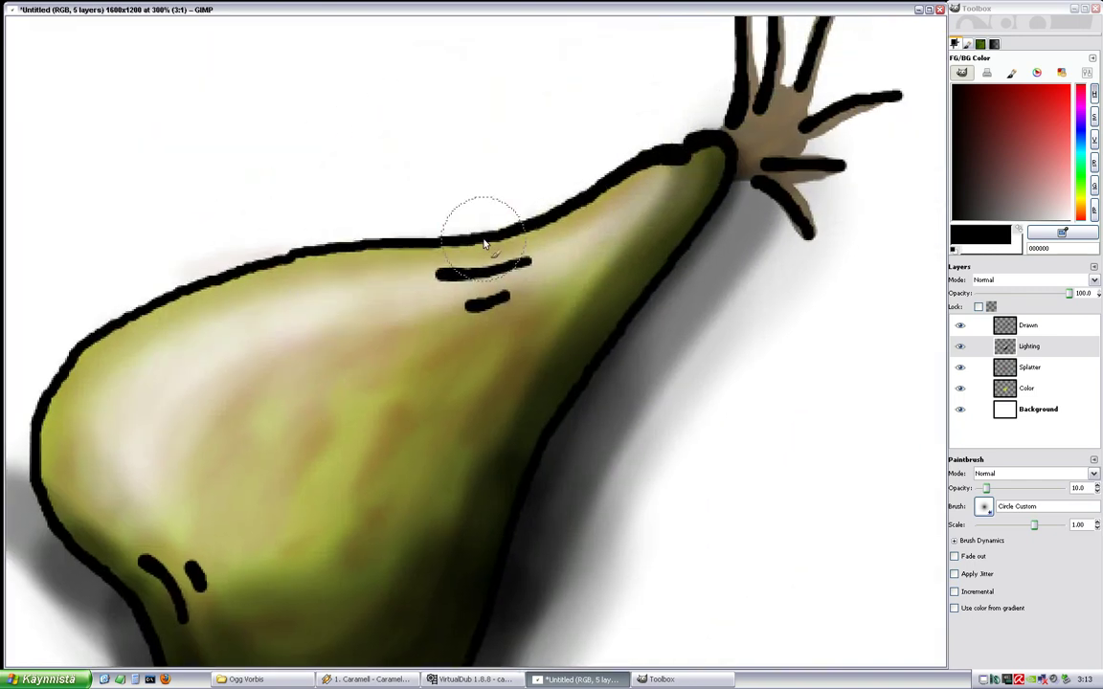
scroll(588, 167, up, 1)
drag(584, 113, 713, 98)
scroll(781, 118, down, 5)
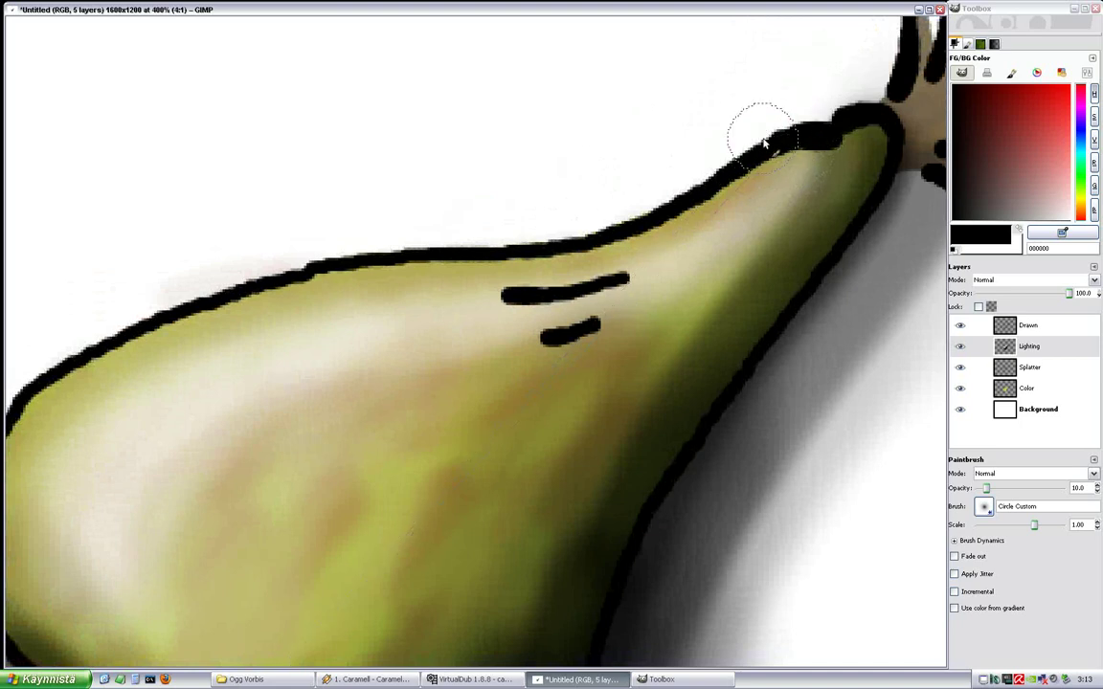
mouse_move(769, 135)
mouse_down()
mouse_move(836, 99)
mouse_move(812, 129)
mouse_move(903, 97)
mouse_move(755, 188)
mouse_move(844, 122)
mouse_move(620, 223)
mouse_move(714, 168)
mouse_move(438, 227)
mouse_move(539, 230)
mouse_move(315, 253)
mouse_up()
scroll(628, 152, down, 1)
scroll(628, 152, left, 2)
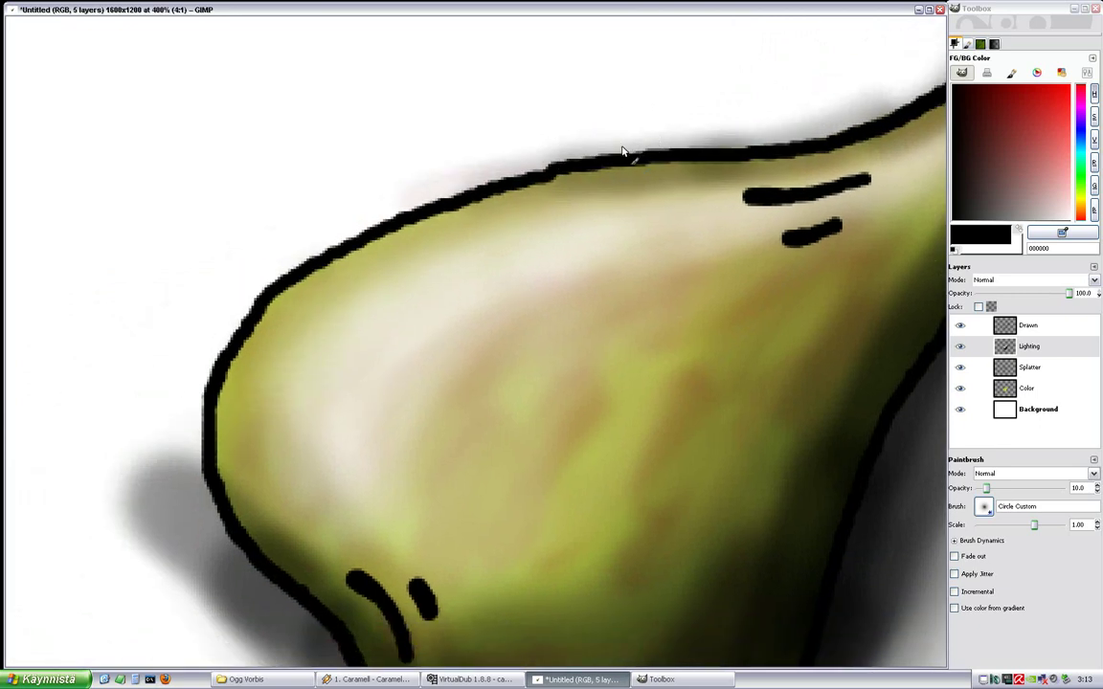
Continue the soft black edge shading around the pear's rounded left side and back along its upper contour.
mouse_move(628, 152)
mouse_down()
mouse_move(364, 245)
mouse_move(568, 174)
mouse_move(406, 226)
mouse_move(328, 269)
mouse_move(535, 179)
mouse_move(252, 310)
mouse_move(311, 268)
mouse_move(221, 385)
mouse_move(312, 272)
mouse_move(236, 365)
mouse_move(237, 479)
mouse_up()
mouse_move(225, 524)
mouse_down()
mouse_move(201, 402)
mouse_move(218, 406)
mouse_move(258, 335)
mouse_move(233, 365)
mouse_move(349, 235)
mouse_move(335, 241)
mouse_move(783, 148)
mouse_move(560, 172)
mouse_move(709, 128)
mouse_move(398, 224)
mouse_move(239, 380)
mouse_move(256, 560)
mouse_move(226, 461)
mouse_move(228, 344)
mouse_up()
drag(665, 203, 356, 307)
mouse_move(291, 226)
mouse_down()
mouse_move(433, 249)
mouse_move(587, 212)
mouse_move(775, 103)
mouse_up()
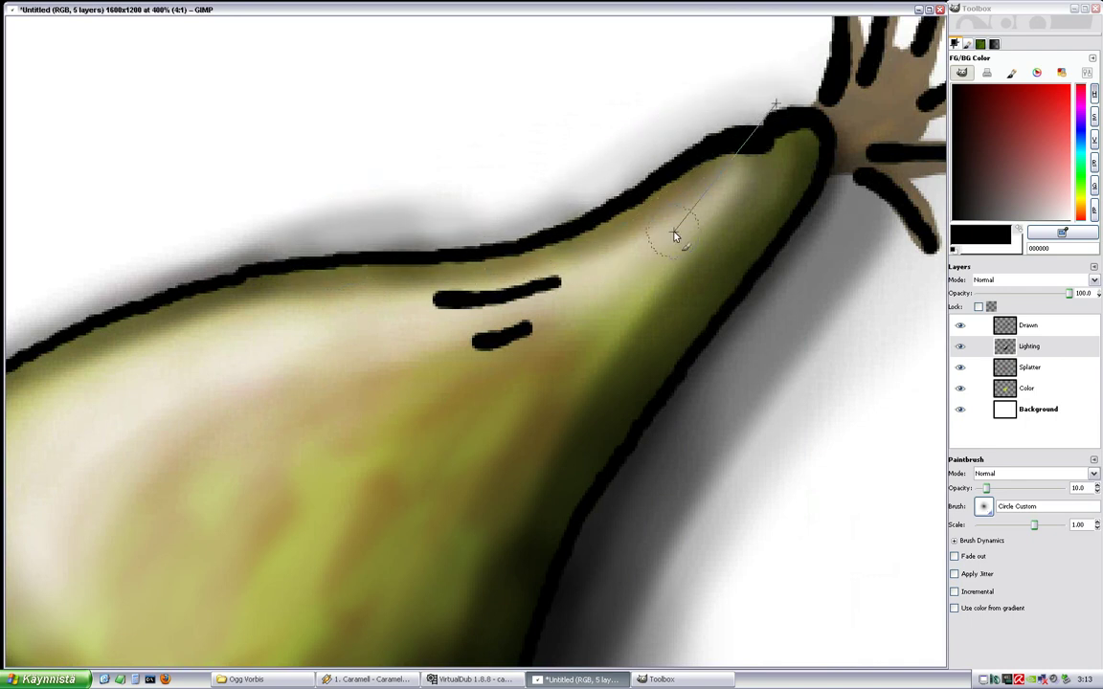
Touch up the shading on the neck's upper side near the crease marks, undoing one stray stroke.
drag(426, 318, 316, 330)
drag(418, 286, 626, 223)
key(ctrl+z)
drag(789, 183, 632, 266)
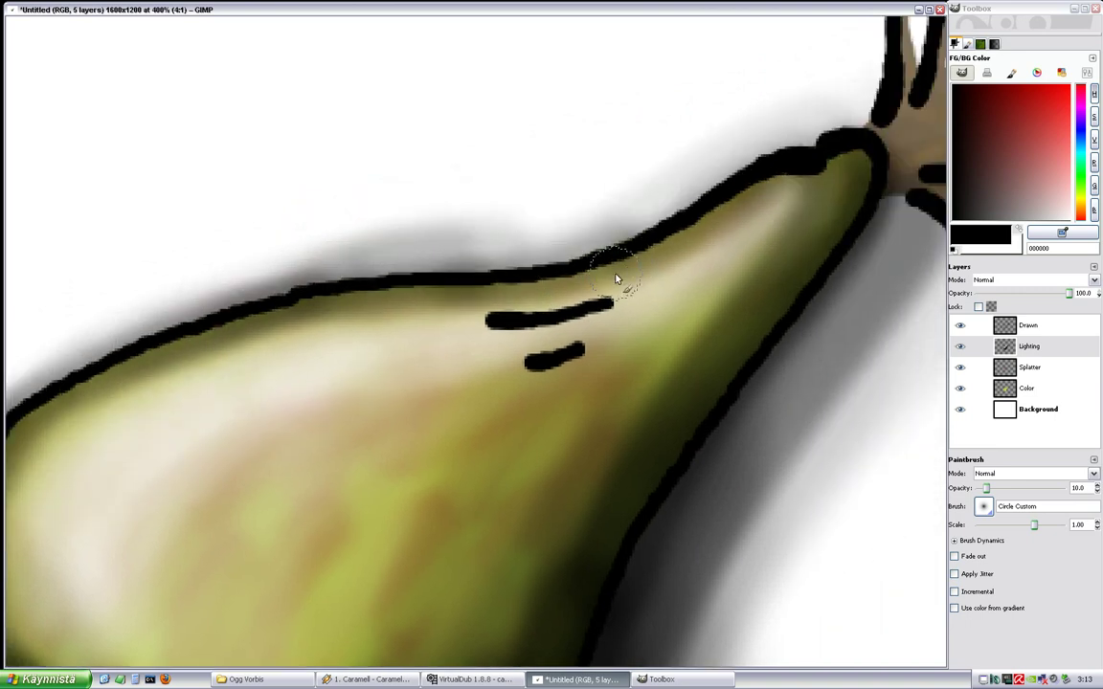
Switch the paint colour to white and brush a soft highlight over the middle of the pear's body.
scroll(623, 281, down, 5)
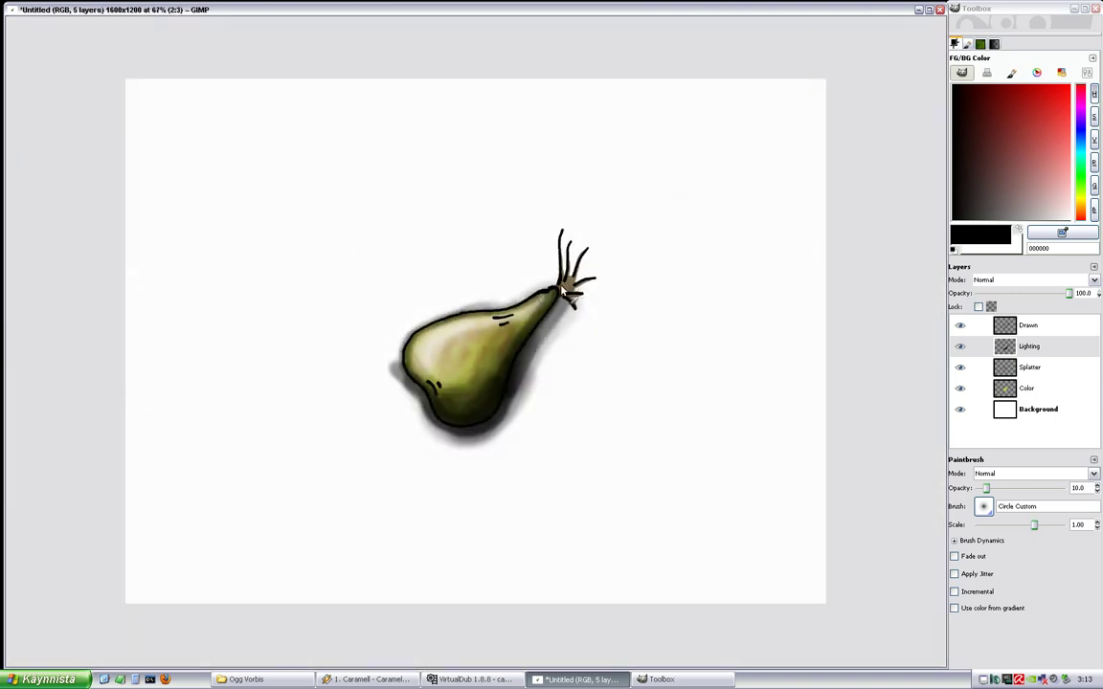
scroll(563, 291, down, 1)
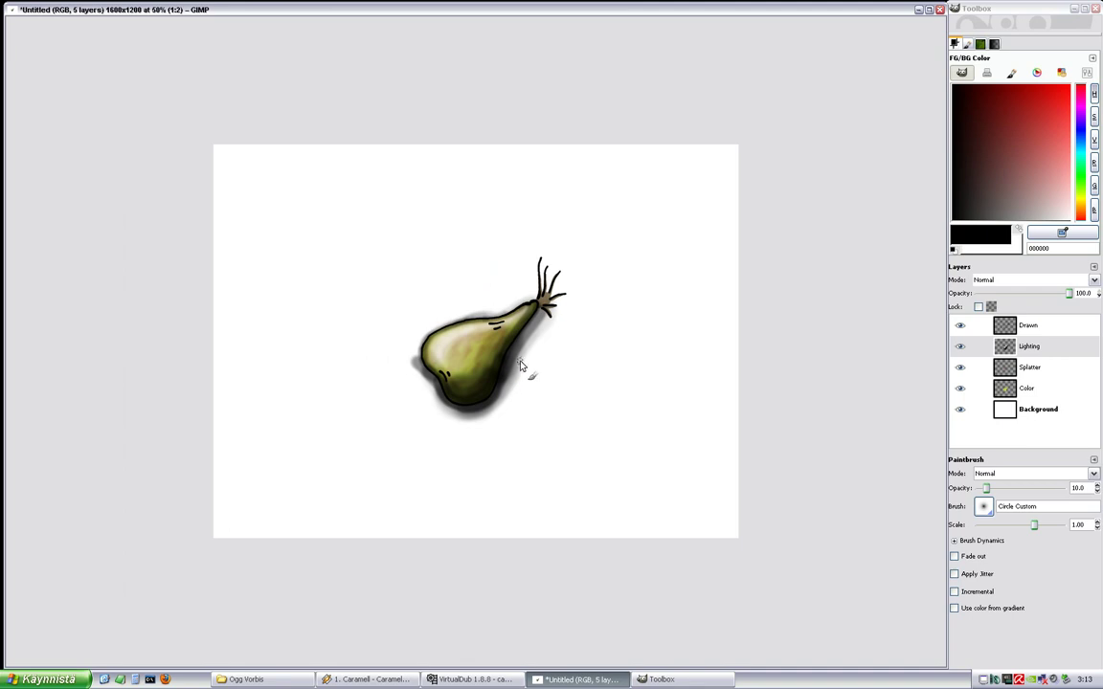
scroll(508, 354, up, 6)
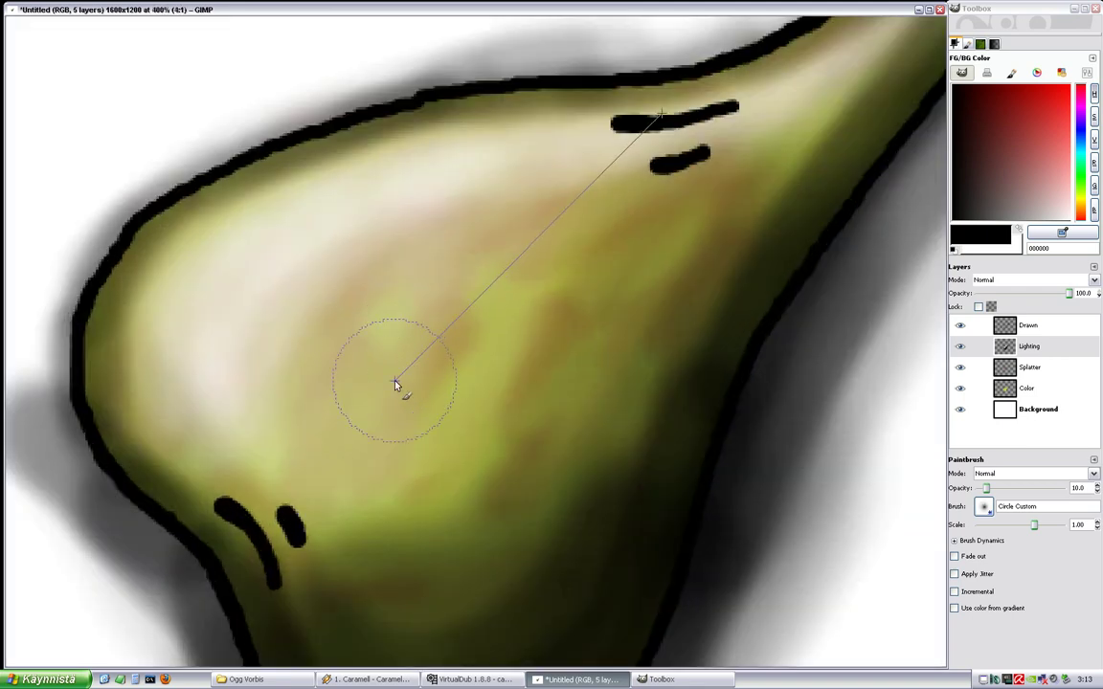
key(x)
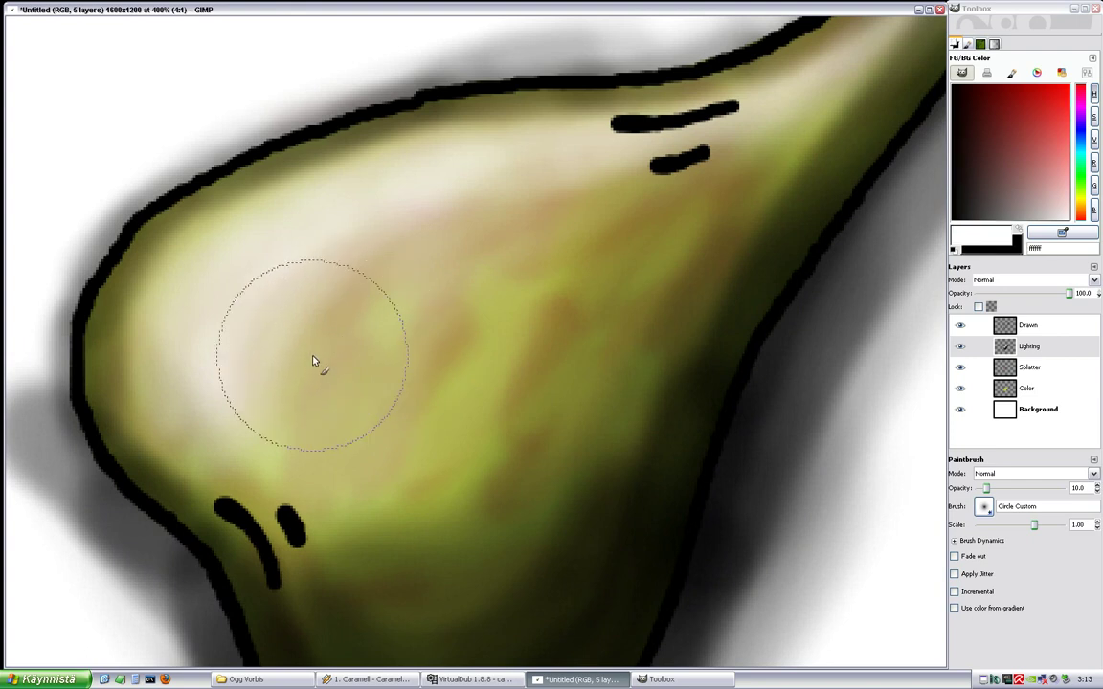
mouse_move(334, 317)
mouse_down()
mouse_move(493, 237)
mouse_move(342, 323)
mouse_move(395, 263)
mouse_move(312, 430)
mouse_move(431, 409)
mouse_move(495, 220)
mouse_move(362, 497)
mouse_move(341, 502)
mouse_move(466, 511)
mouse_move(592, 181)
mouse_move(297, 348)
mouse_move(221, 361)
mouse_move(408, 269)
mouse_move(605, 242)
mouse_up()
Soften the lighting on the pear's neck and shadowed side with the Eraser at 10 opacity.
key(minus)
key(minus)
key(minus)
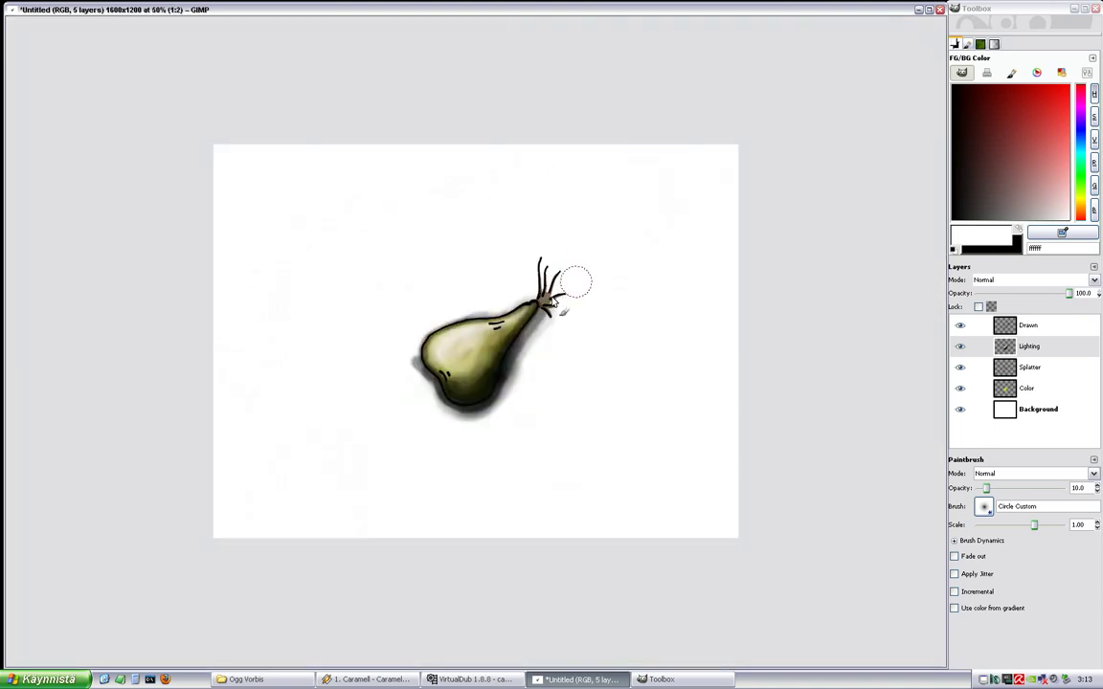
key(plus)
key(plus)
key(plus)
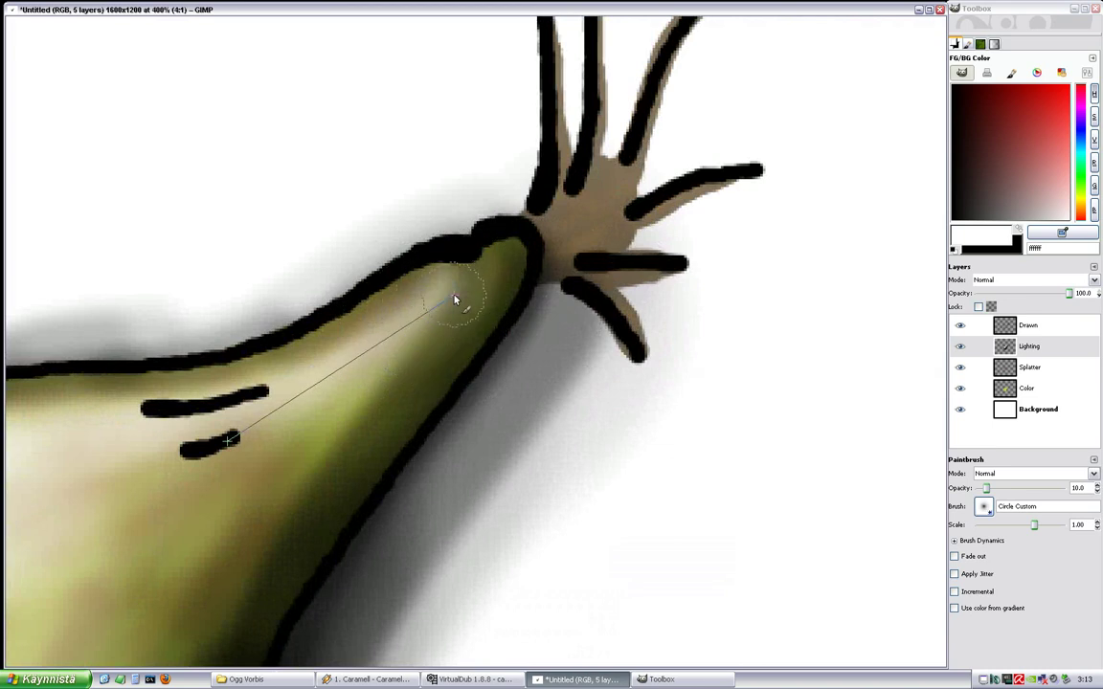
key(shift+e)
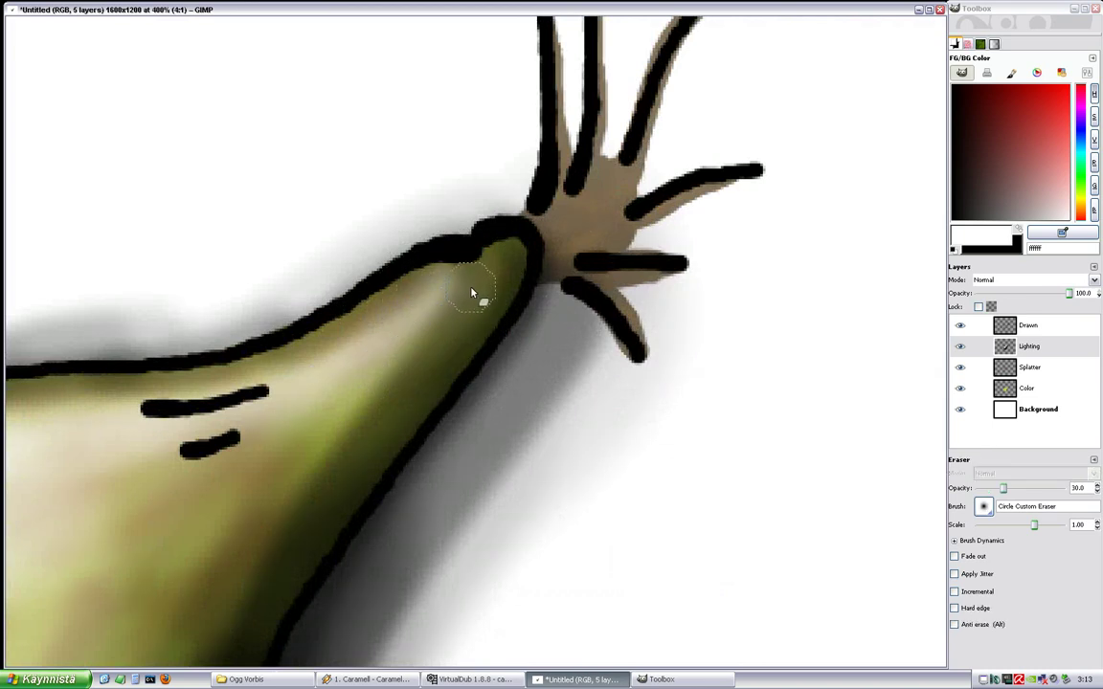
key(ctrl+less)
key(ctrl+less)
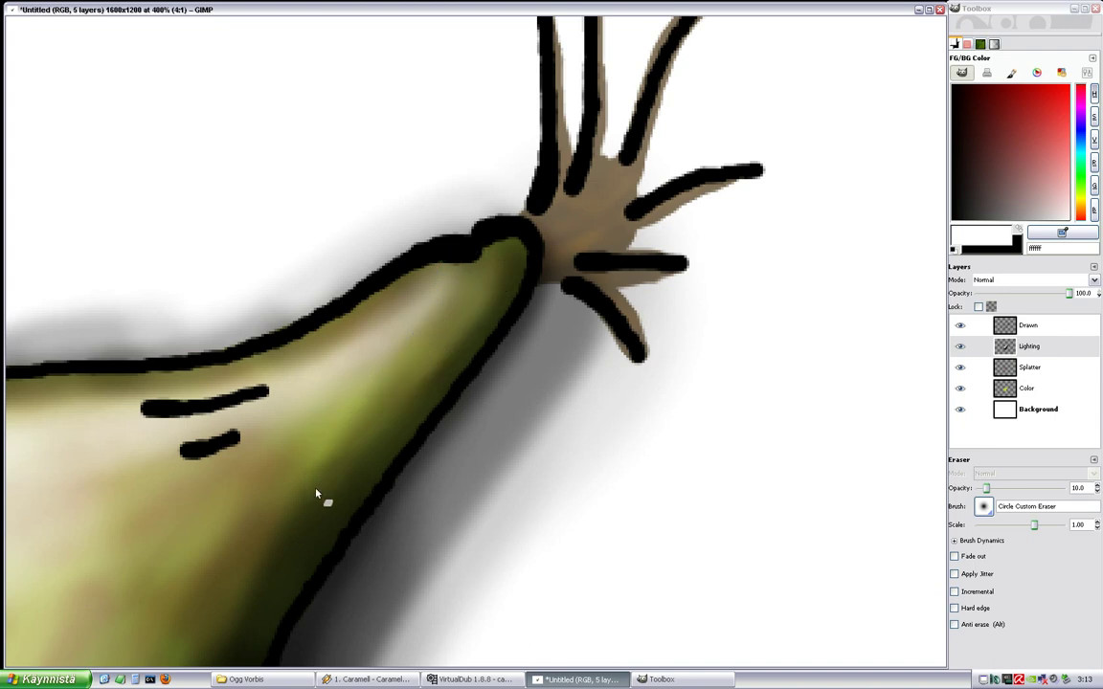
mouse_move(317, 494)
mouse_down()
mouse_move(357, 436)
mouse_move(372, 297)
mouse_move(419, 200)
mouse_up()
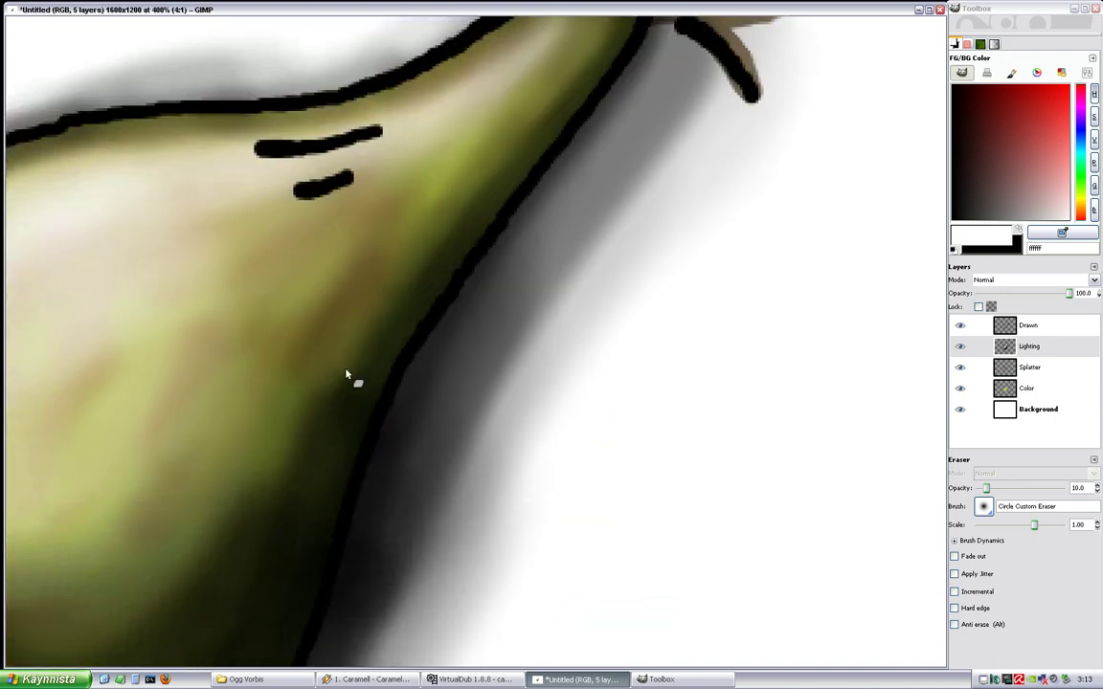
mouse_move(335, 397)
mouse_down()
mouse_move(276, 538)
mouse_move(298, 436)
mouse_up()
Erase some of the dark shading inside the pear's lower bulb at 10 opacity to bring back green tones.
scroll(319, 402, down, 8)
scroll(319, 402, left, 4)
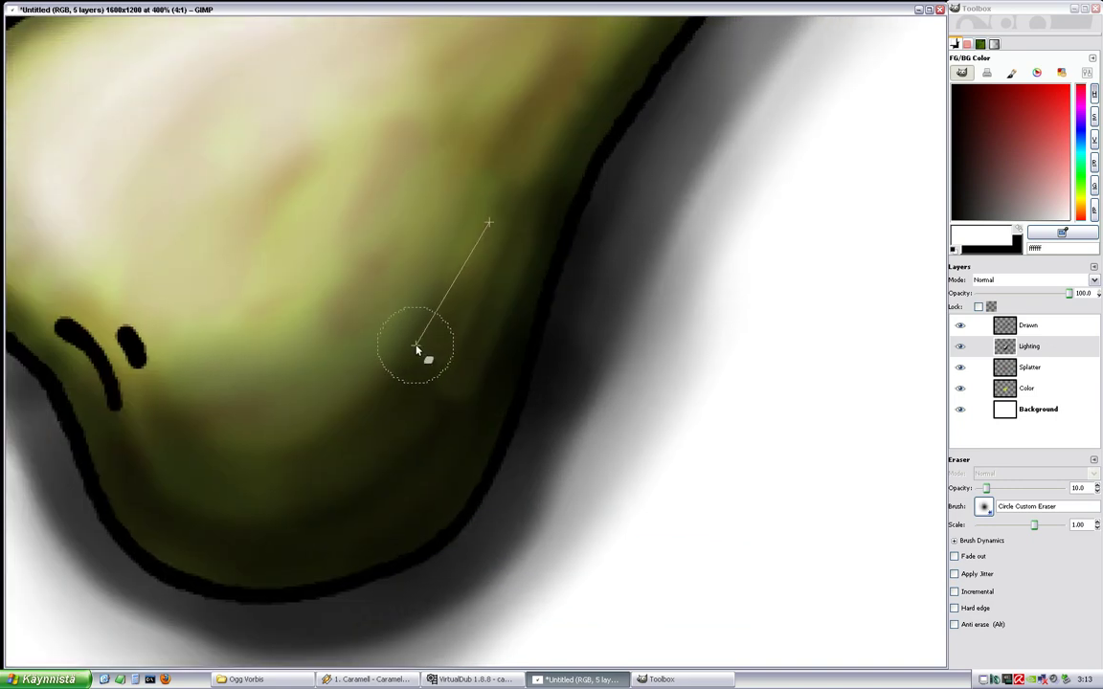
mouse_move(168, 385)
mouse_down()
mouse_move(357, 448)
mouse_move(416, 340)
mouse_up()
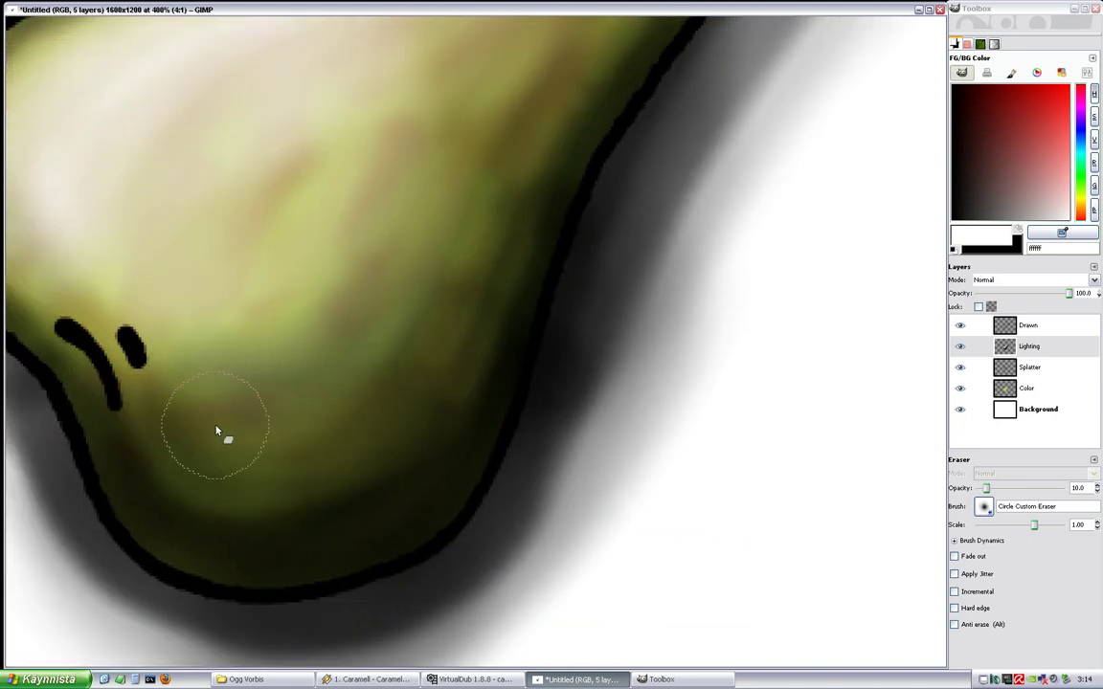
mouse_move(159, 421)
mouse_down()
mouse_move(269, 544)
mouse_move(418, 392)
mouse_move(297, 505)
mouse_move(172, 411)
mouse_up()
drag(494, 169, 365, 397)
drag(322, 572, 395, 352)
Repaint soft black shading with the Paintbrush along the right side and bottom of the pear's lower bulb.
scroll(378, 243, down, 4)
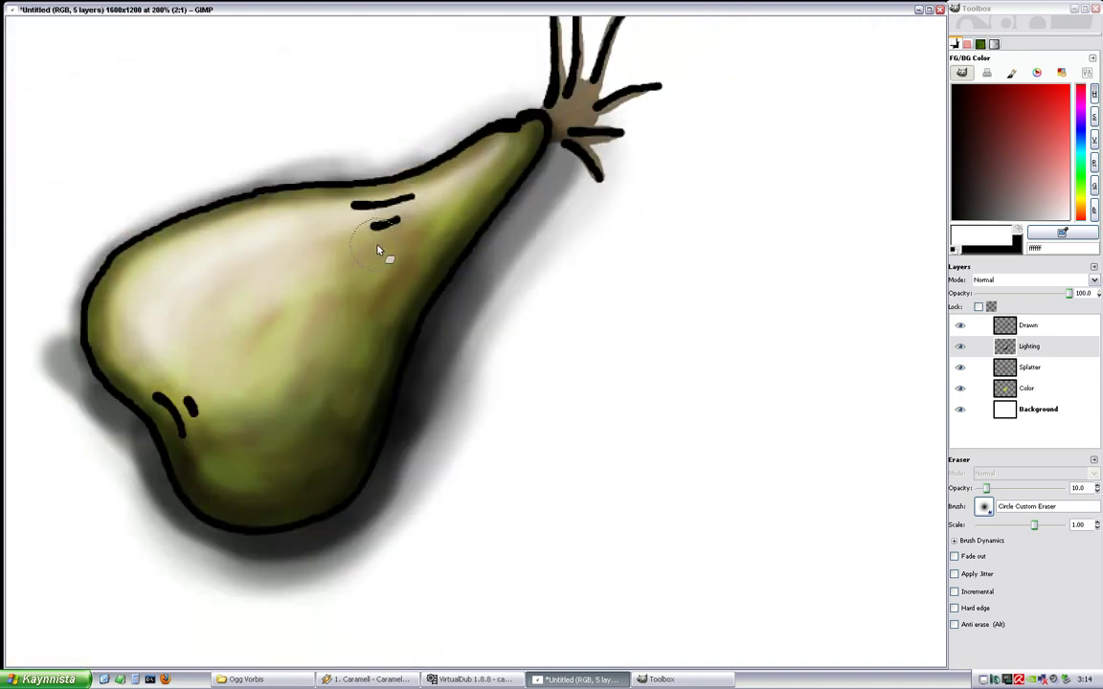
scroll(392, 219, down, 4)
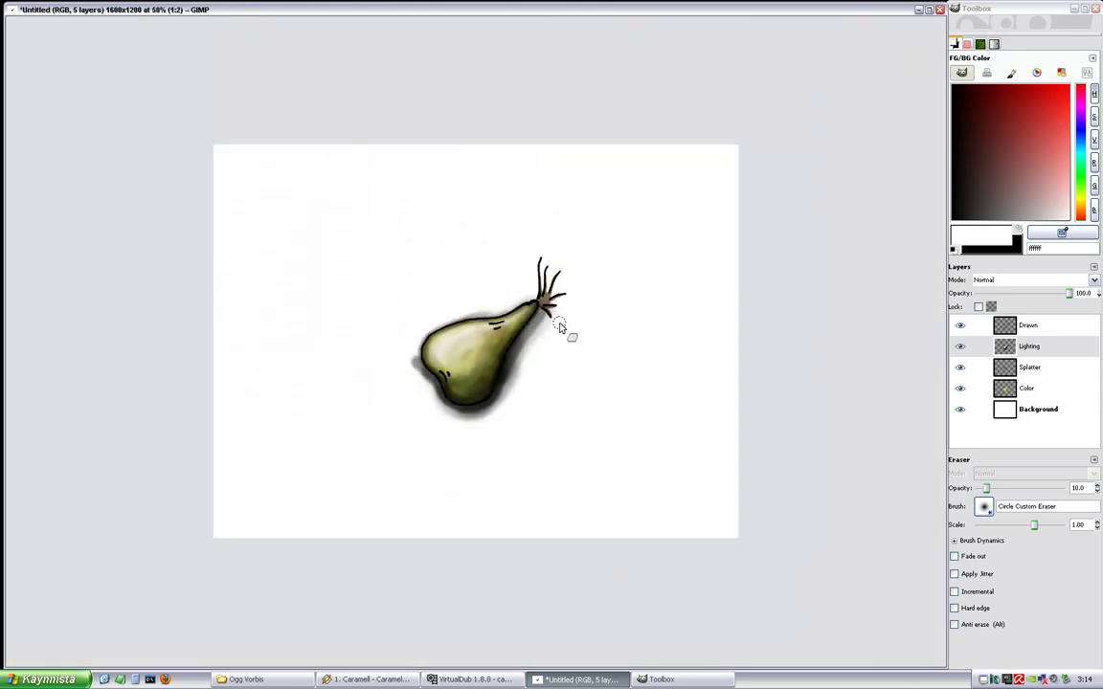
scroll(560, 327, up, 6)
key(p)
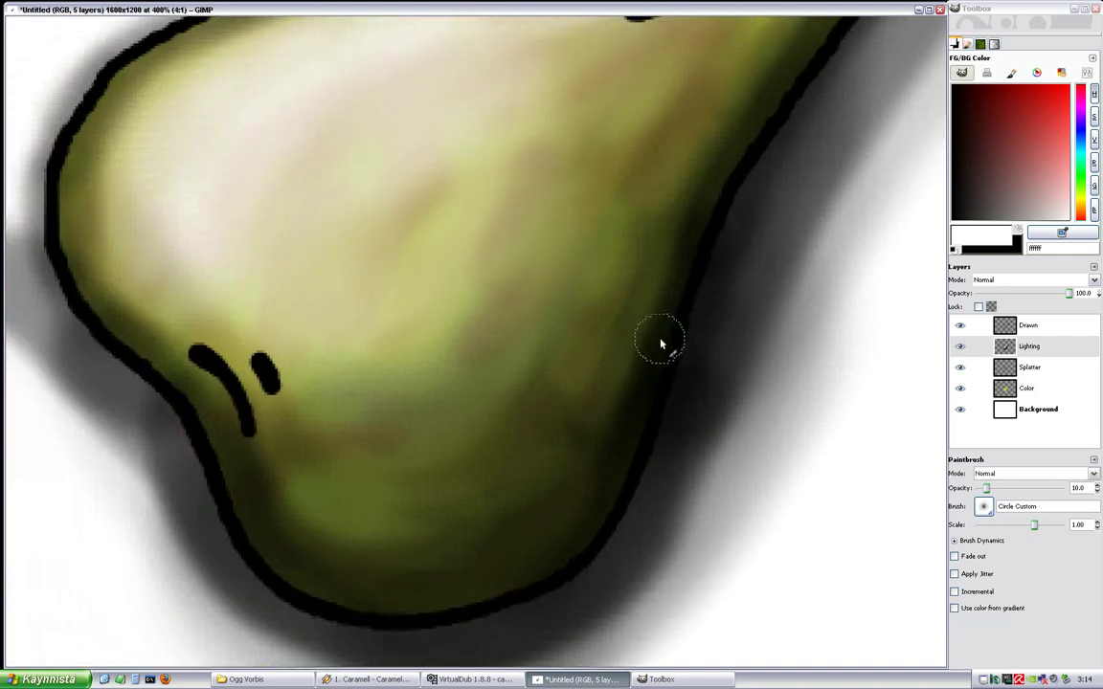
key(x)
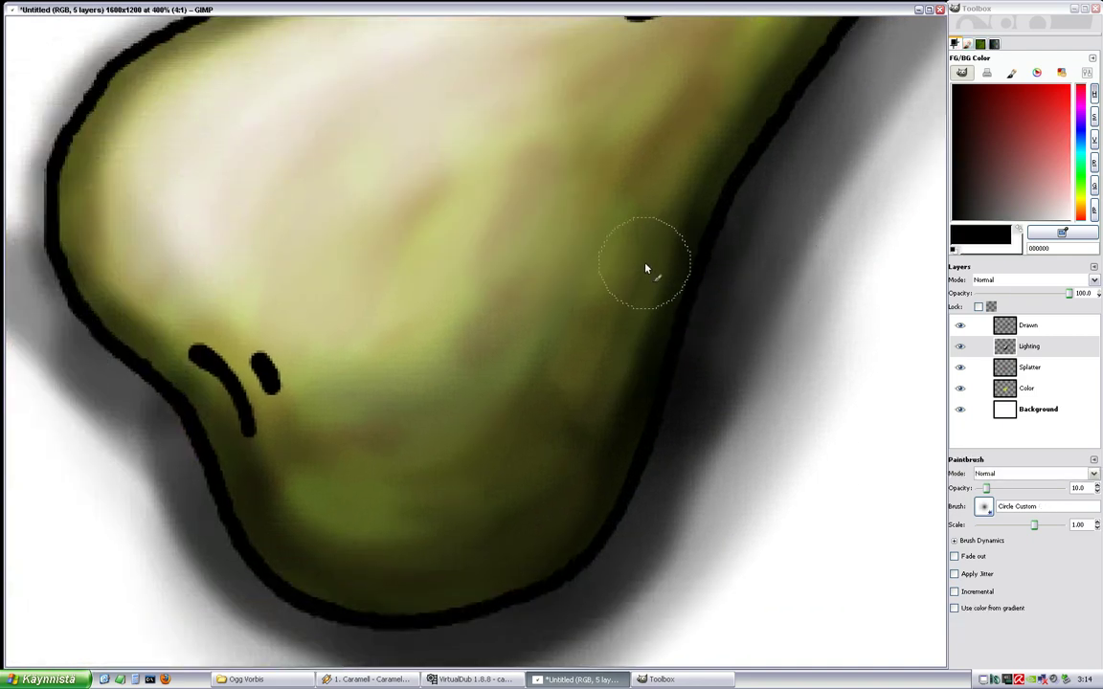
mouse_move(578, 458)
mouse_down()
mouse_move(630, 238)
mouse_move(548, 454)
mouse_move(665, 232)
mouse_move(543, 479)
mouse_move(563, 472)
mouse_move(295, 489)
mouse_up()
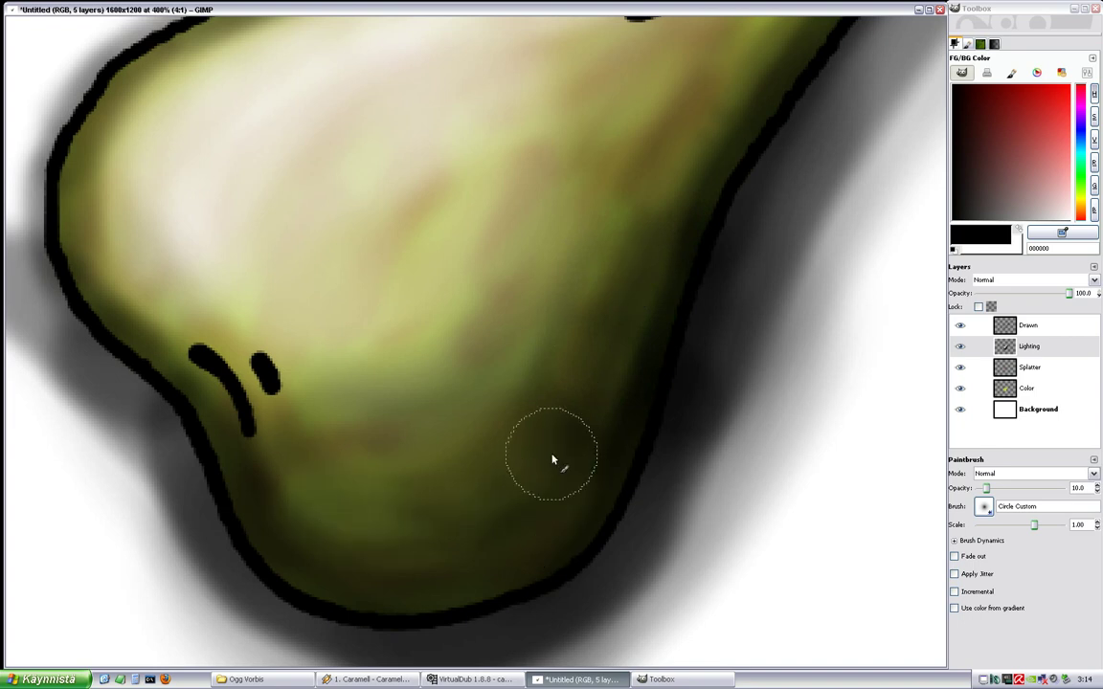
drag(677, 220, 422, 520)
drag(751, 152, 591, 317)
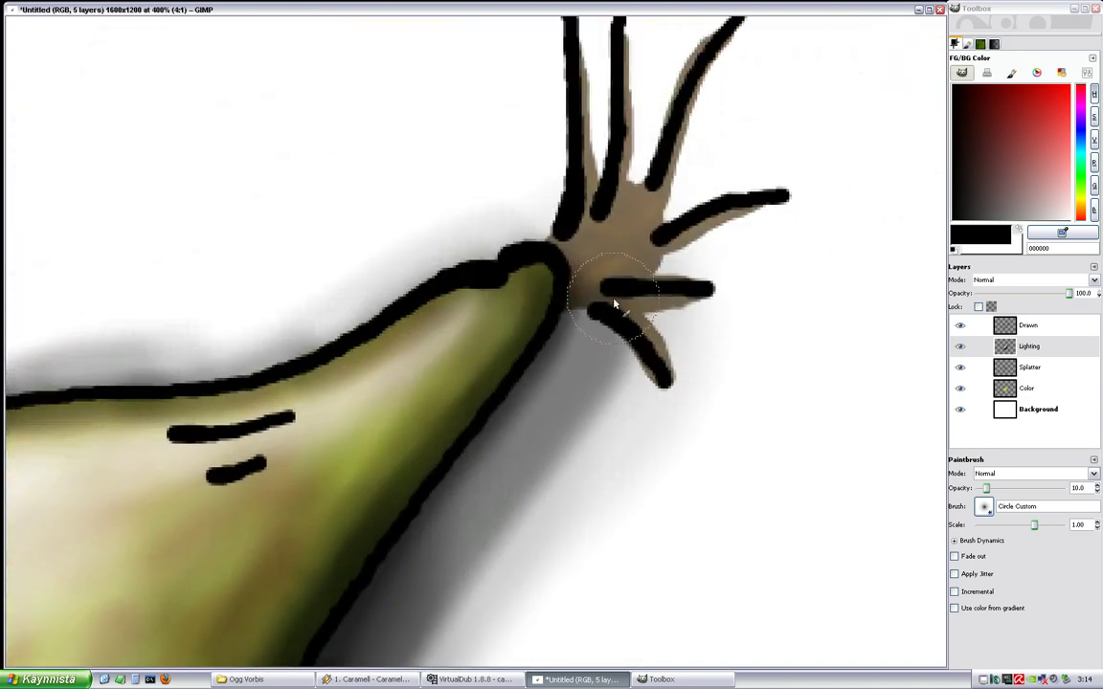
Shade the base and lower strands of the brown stem tuft with small black strokes at 10 opacity.
scroll(634, 256, up, 1)
drag(639, 245, 554, 390)
scroll(510, 374, down, 5)
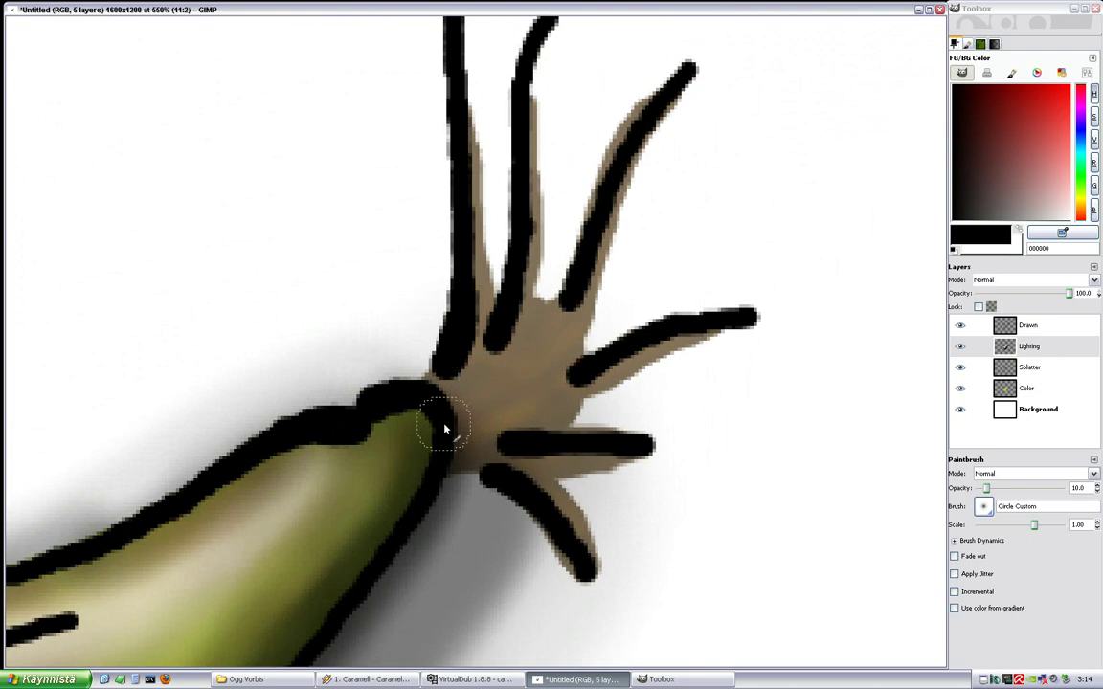
mouse_move(591, 471)
mouse_down()
mouse_move(517, 435)
mouse_move(543, 522)
mouse_up()
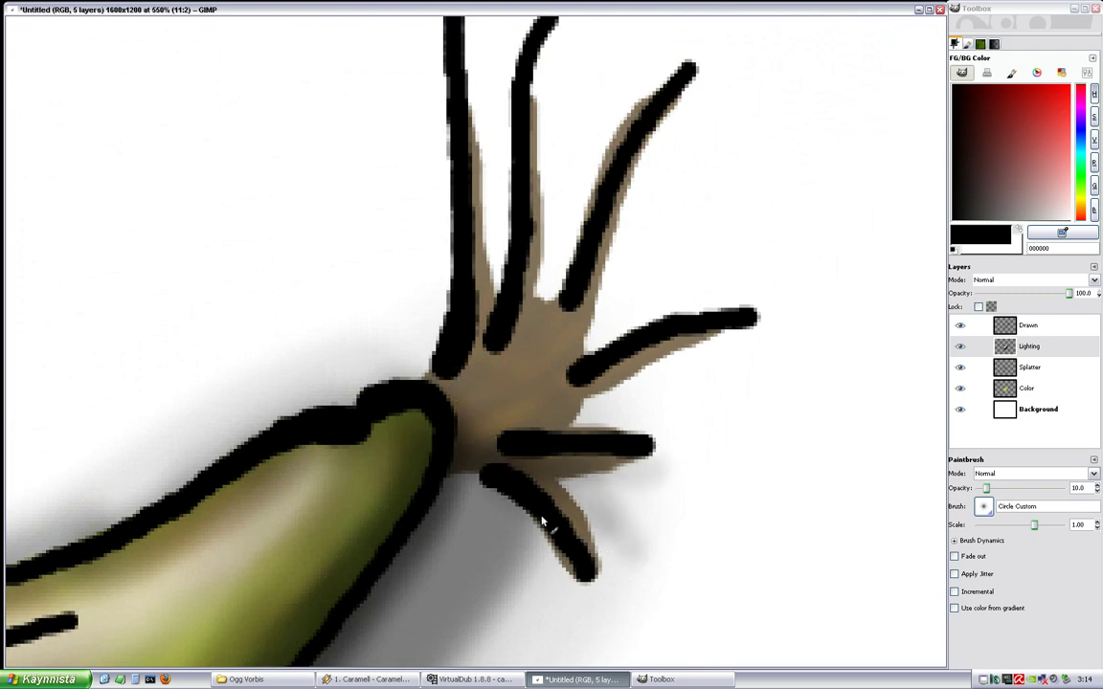
mouse_move(527, 439)
mouse_down()
mouse_move(487, 450)
mouse_move(557, 404)
mouse_move(496, 405)
mouse_up()
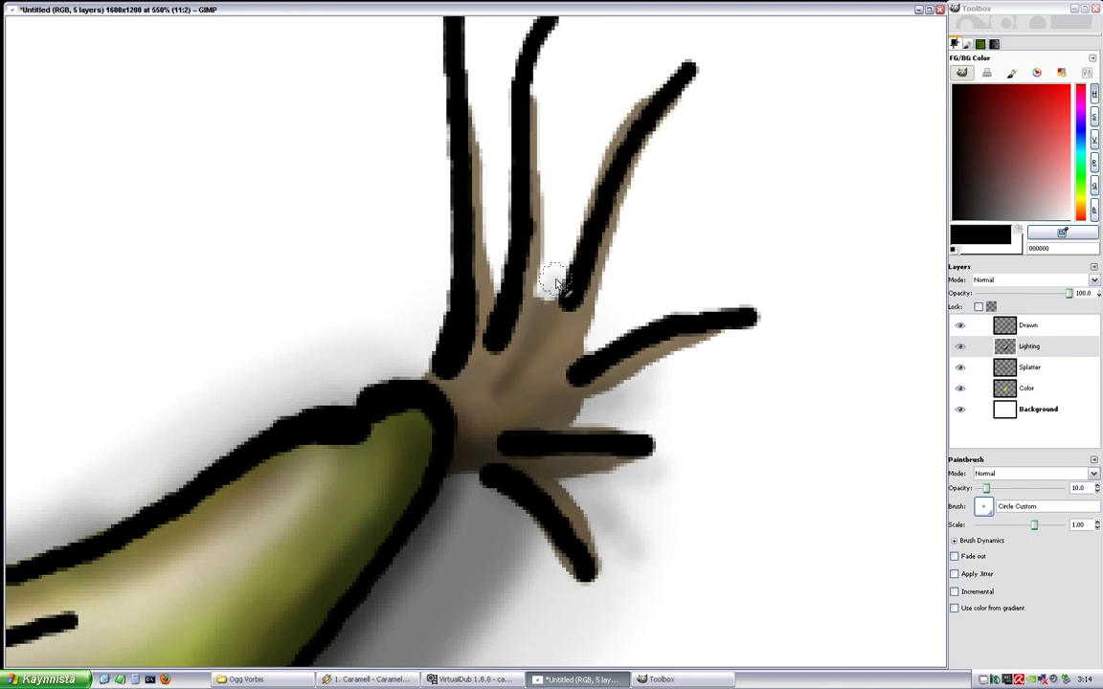
Paint soft white highlights at 10 opacity between the strands at the base of the brown stem tuft.
key(x)
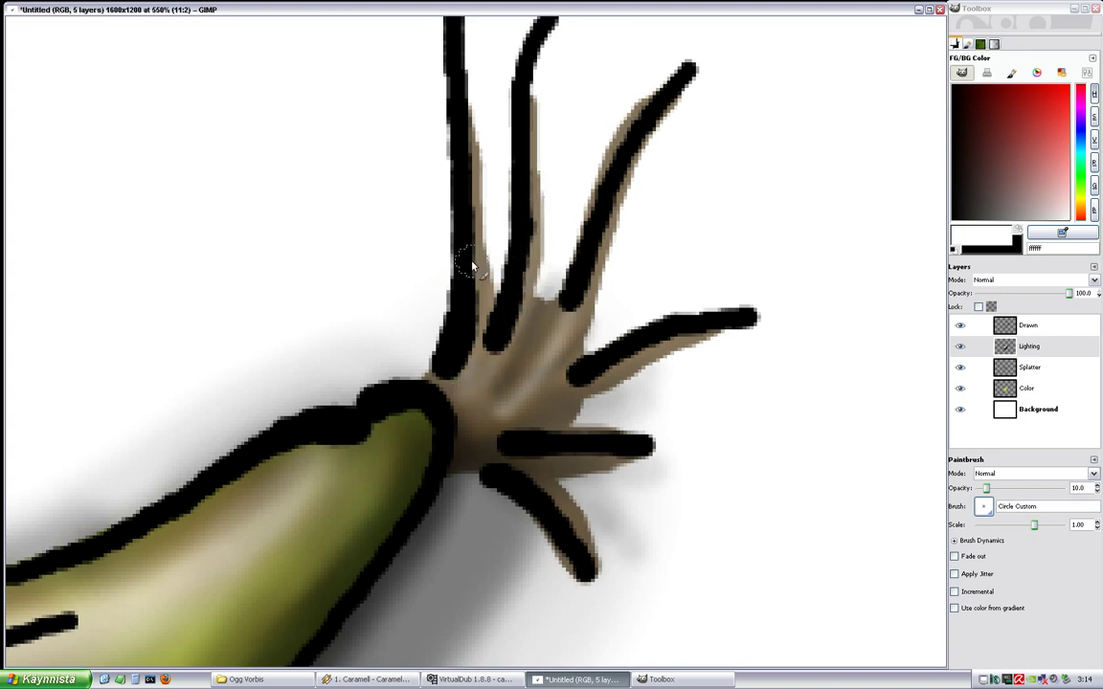
key(x)
key(x)
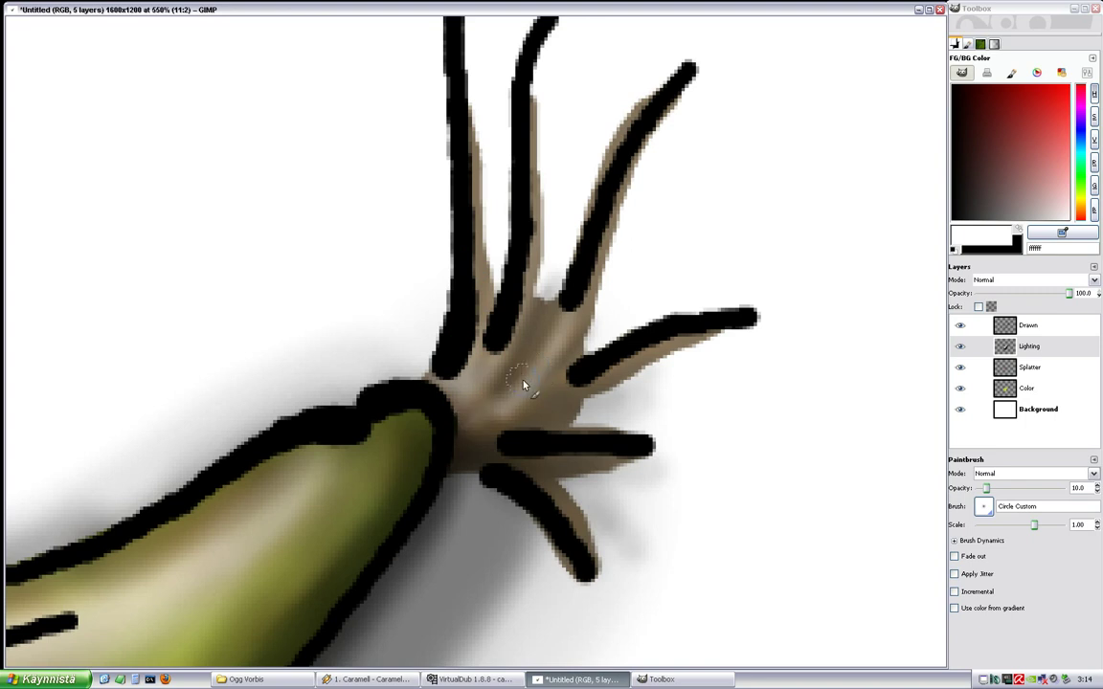
key(x)
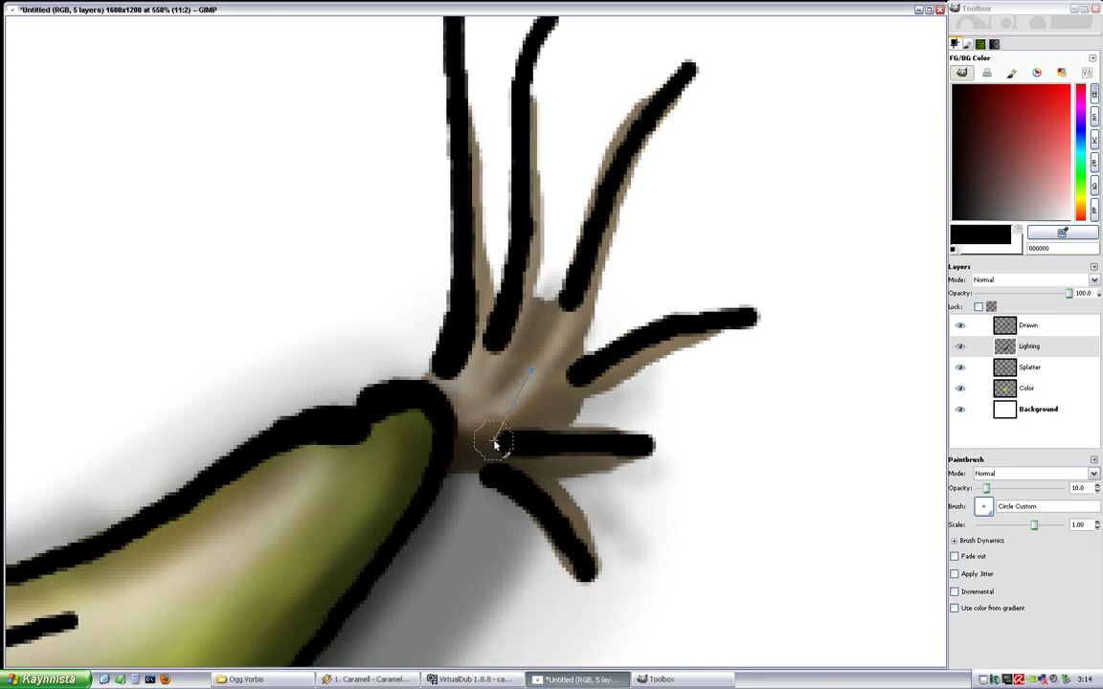
Darken the stem tuft's base with black and add soft shadows beside its strands at 10 opacity.
drag(495, 443, 463, 451)
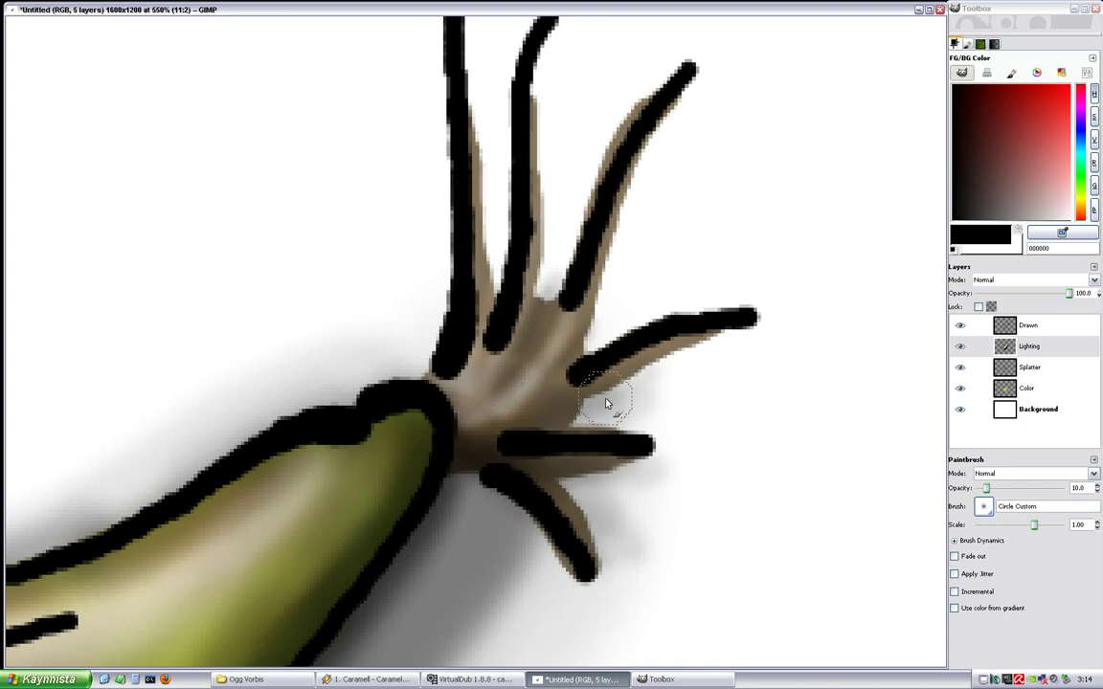
mouse_move(605, 403)
mouse_down()
mouse_move(532, 436)
mouse_move(739, 331)
mouse_move(582, 419)
mouse_up()
mouse_move(467, 423)
mouse_down()
mouse_move(499, 393)
mouse_move(464, 443)
mouse_move(555, 397)
mouse_up()
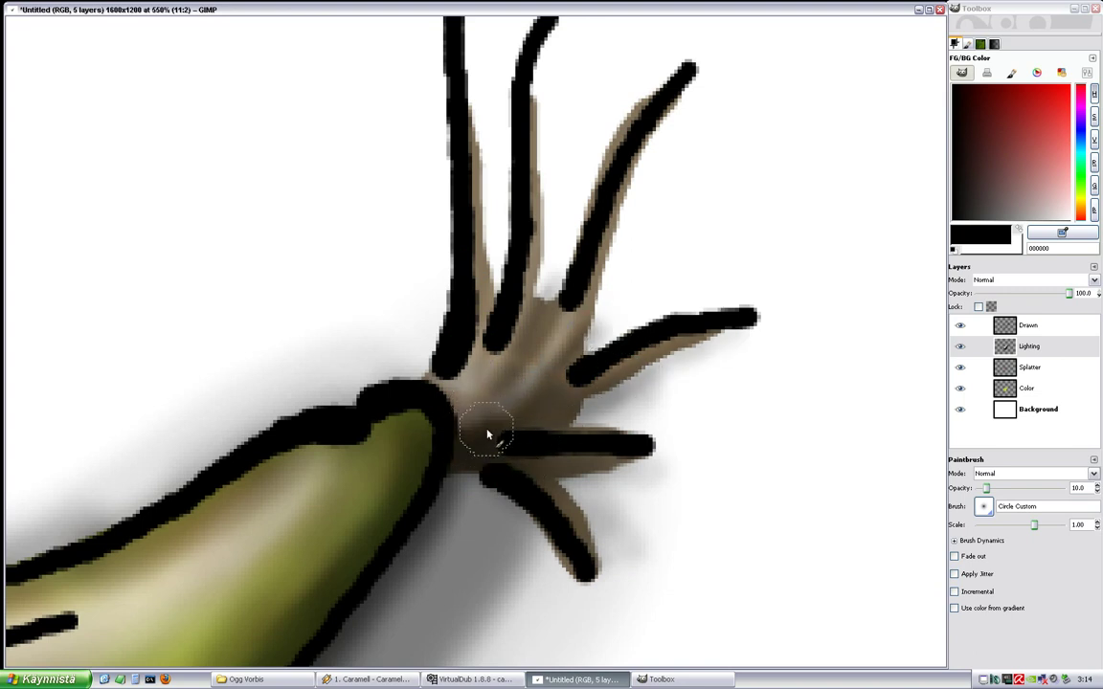
mouse_move(487, 434)
mouse_down()
mouse_move(538, 439)
mouse_move(758, 328)
mouse_move(561, 423)
mouse_up()
mouse_move(591, 335)
mouse_down()
mouse_move(639, 257)
mouse_move(669, 111)
mouse_move(597, 384)
mouse_up()
mouse_move(529, 406)
mouse_down()
mouse_move(536, 301)
mouse_move(546, 293)
mouse_move(517, 387)
mouse_move(561, 255)
mouse_move(497, 290)
mouse_move(487, 210)
mouse_move(484, 357)
mouse_up()
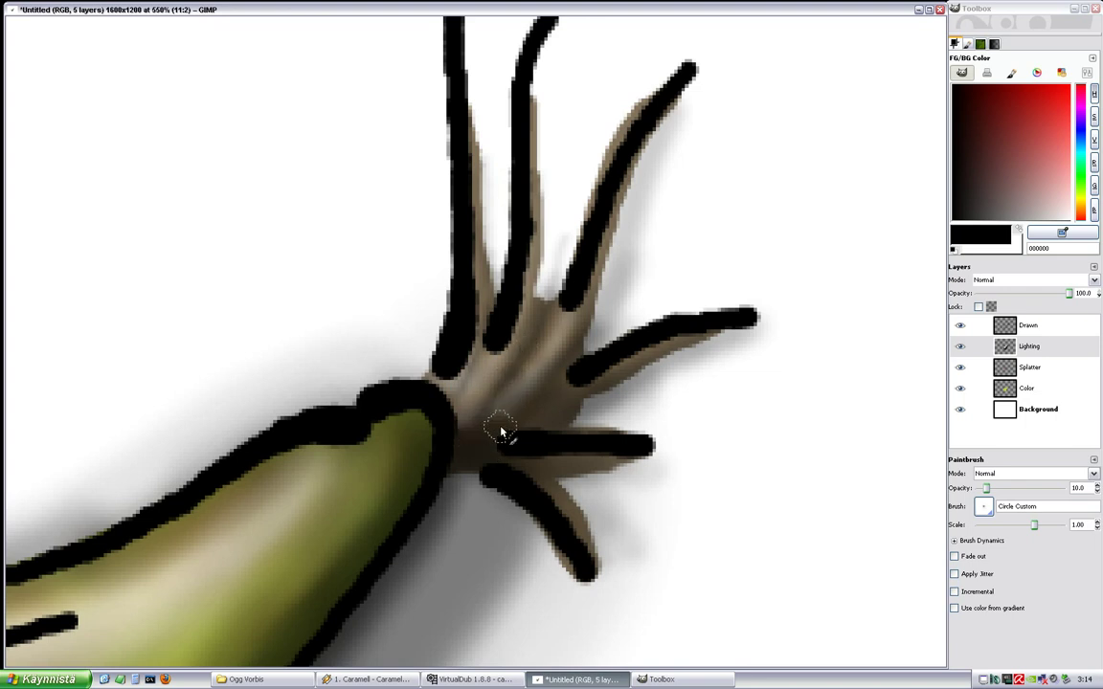
key(x)
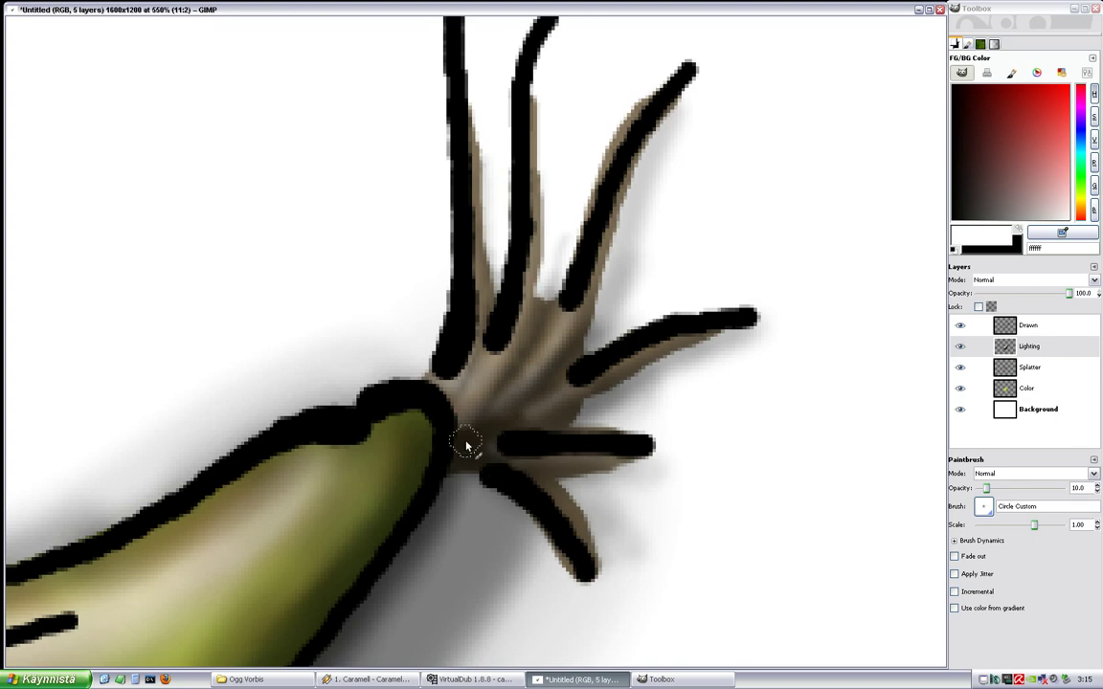
Examine the pear's overall shading and surrounding shadow at reduced and enlarged views.
key(2)
scroll(303, 363, down, 3)
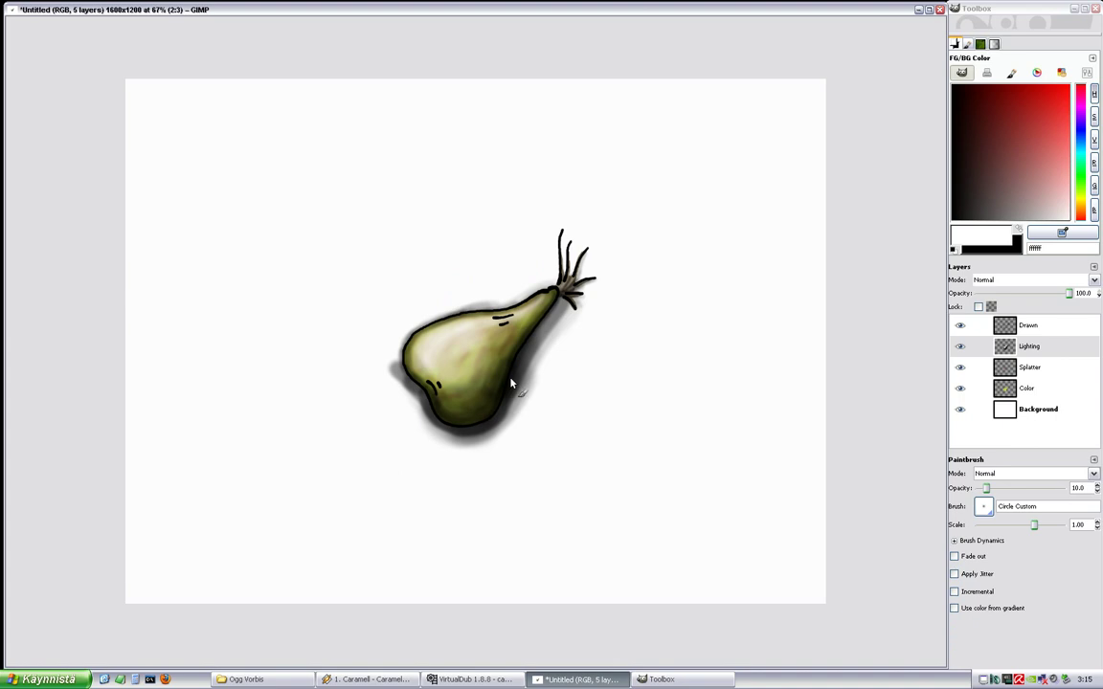
key(minus)
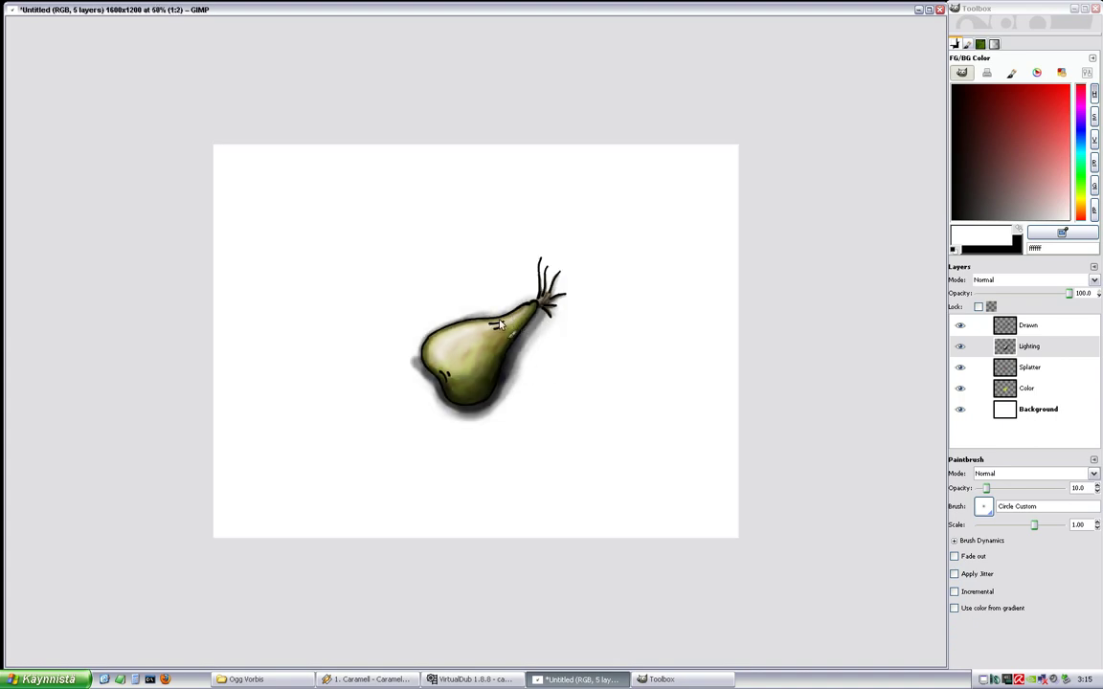
key(plus)
key(plus)
key(plus)
key(plus)
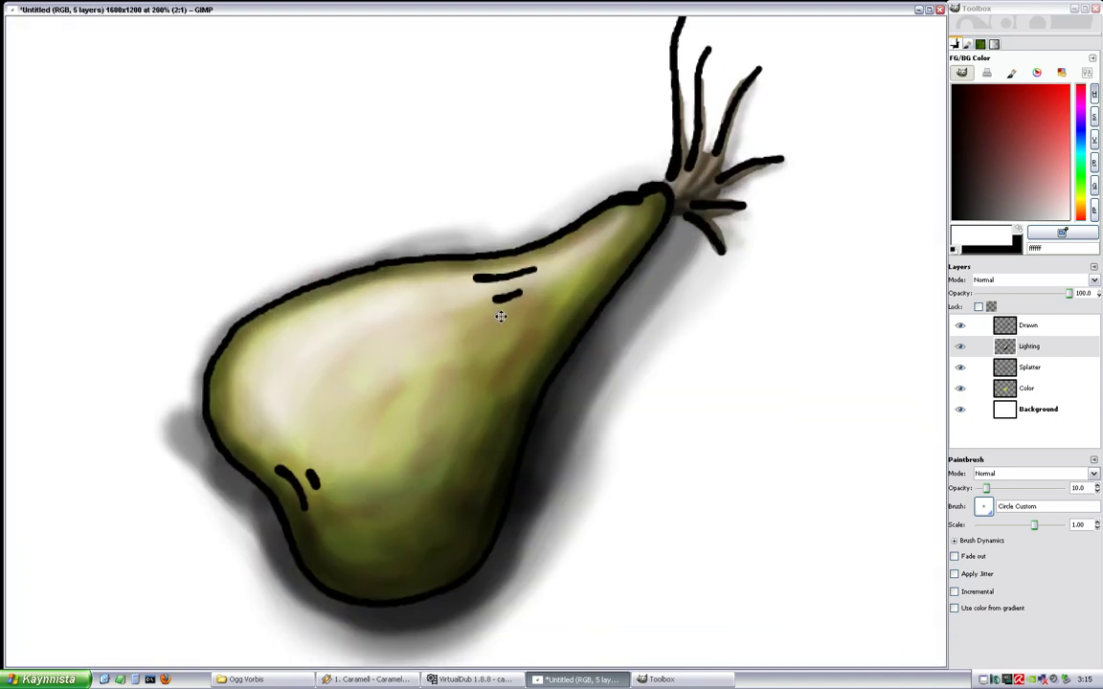
drag(500, 316, 528, 329)
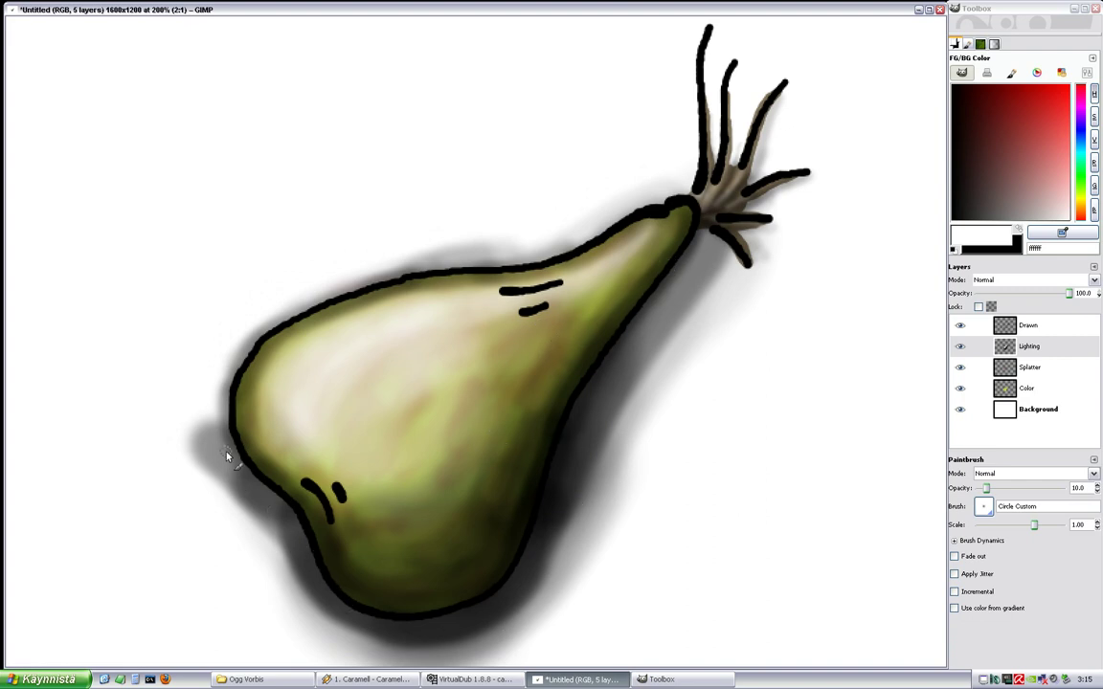
Create a selection from the Color layer's alpha and invert it to cover everything outside the pear.
click(1011, 392)
right_click(1012, 391)
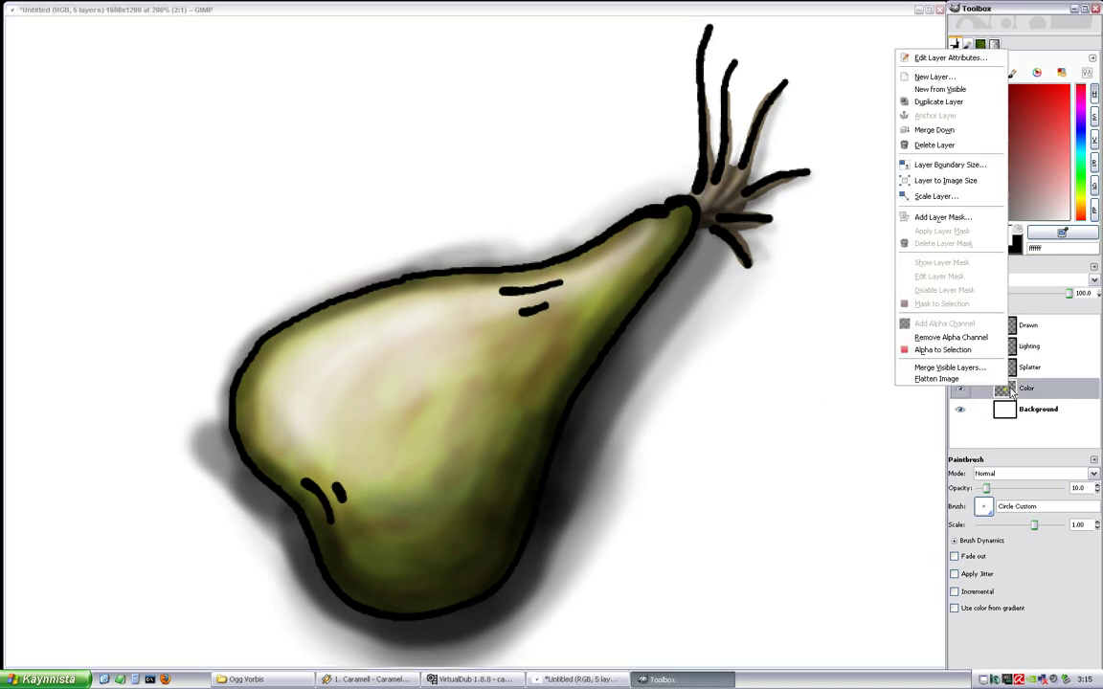
click(942, 351)
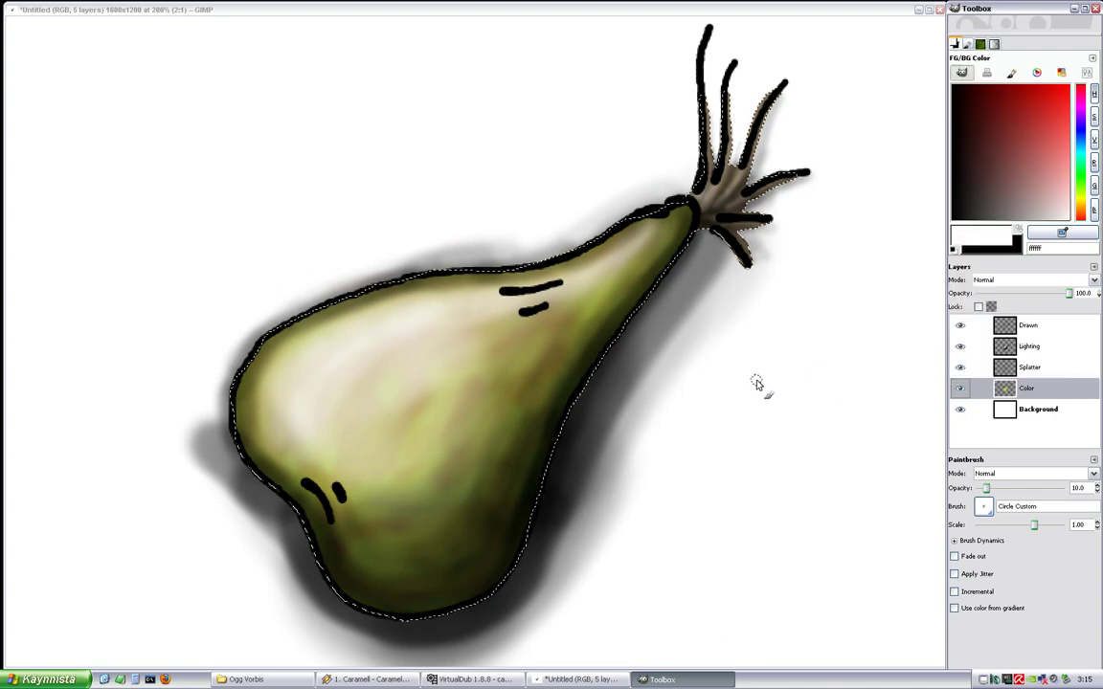
right_click(731, 330)
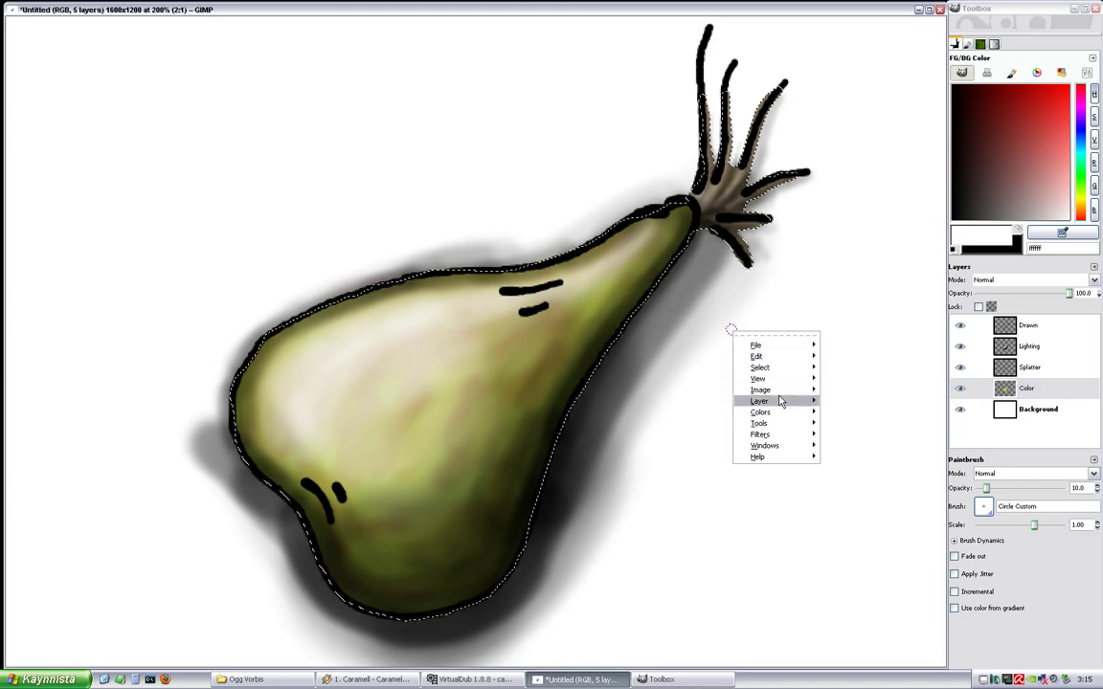
mouse_move(774, 393)
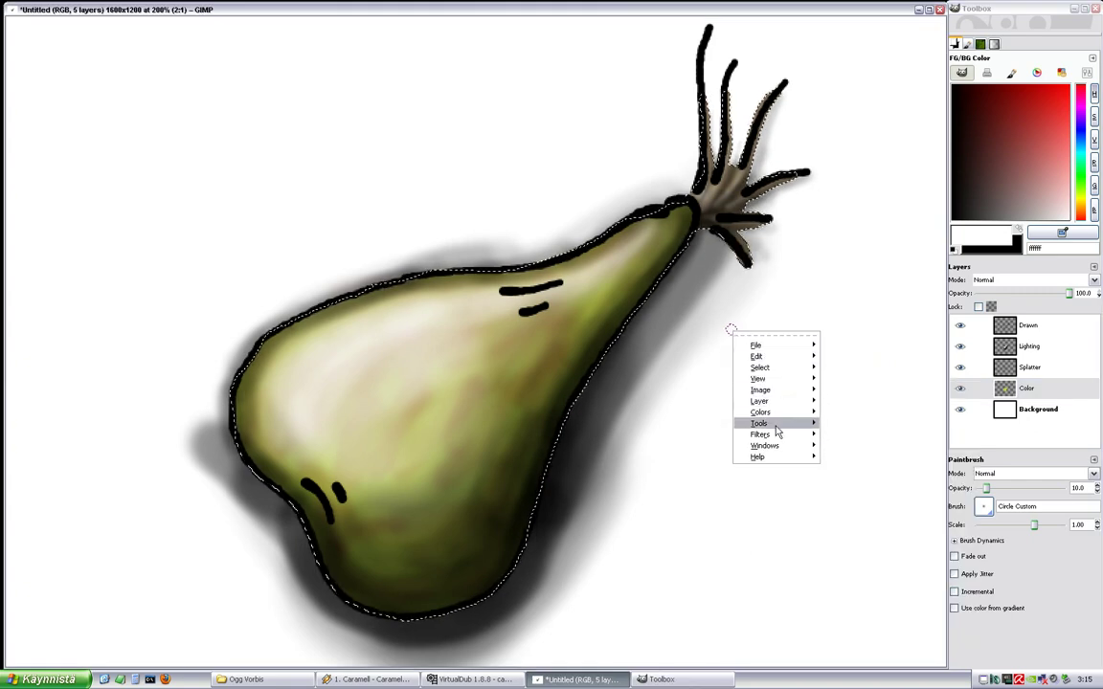
mouse_move(807, 379)
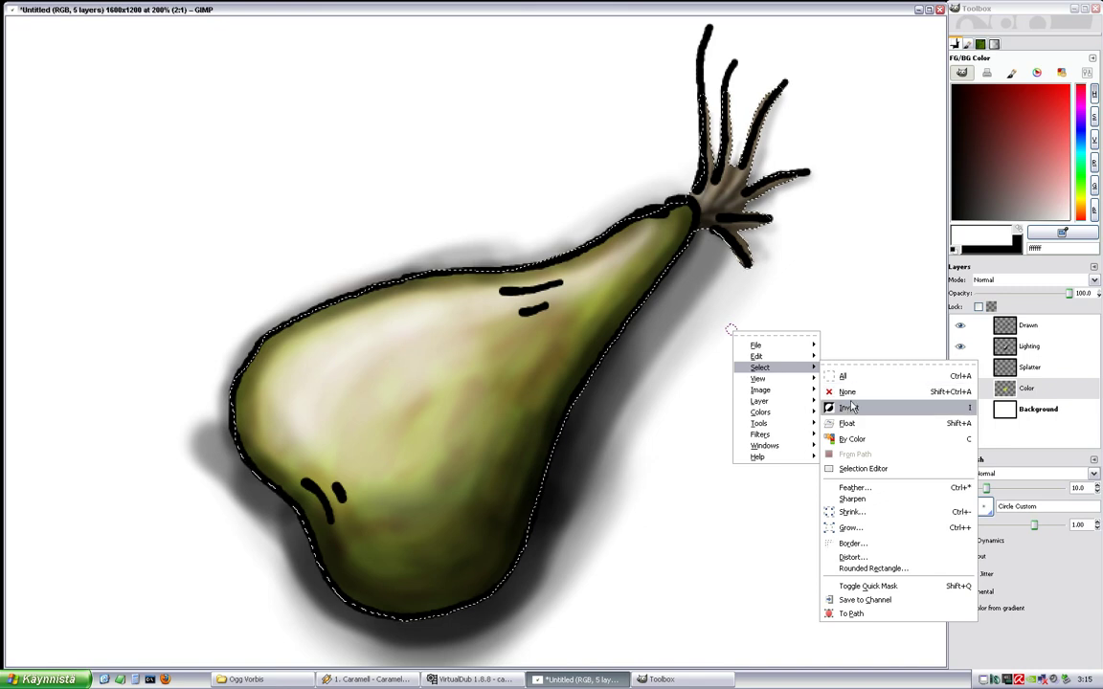
click(840, 408)
Delete the Lighting layer's shading outside the pear's silhouette and clear the selection.
drag(707, 364, 682, 384)
scroll(683, 386, down, 1)
scroll(684, 386, up, 1)
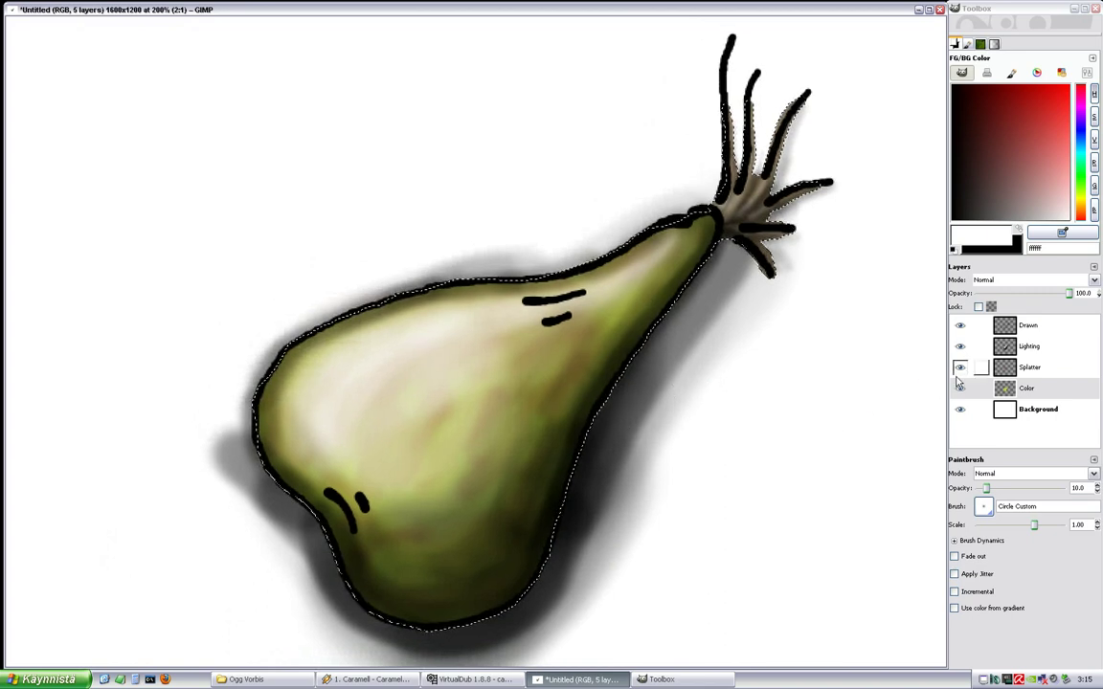
click(1012, 351)
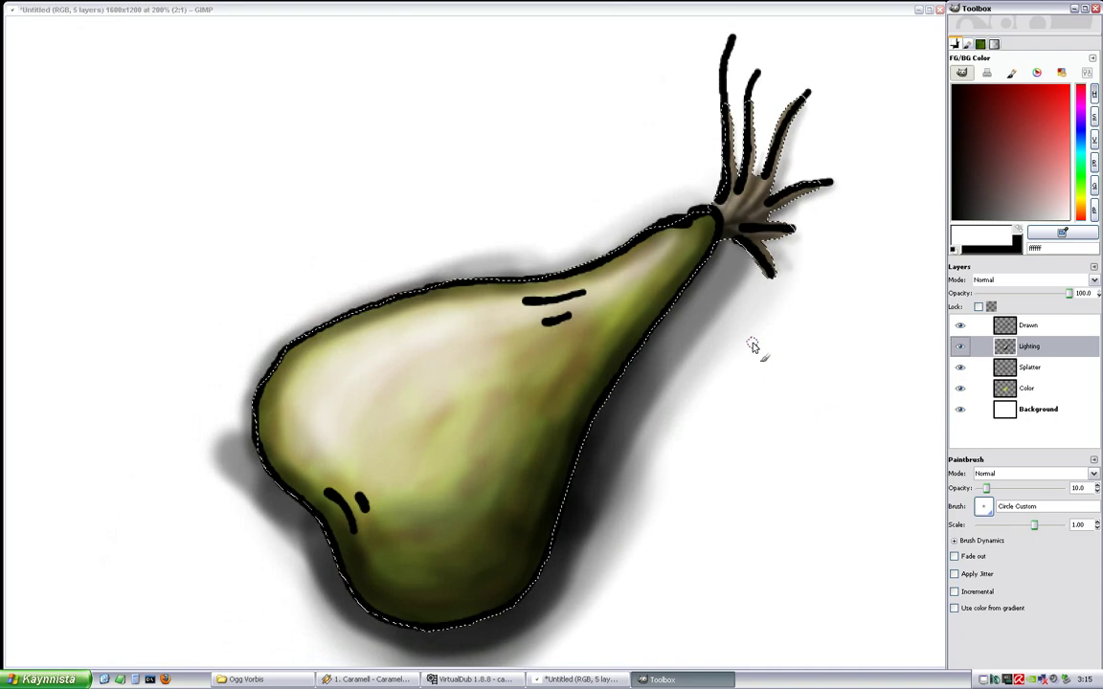
key(Delete)
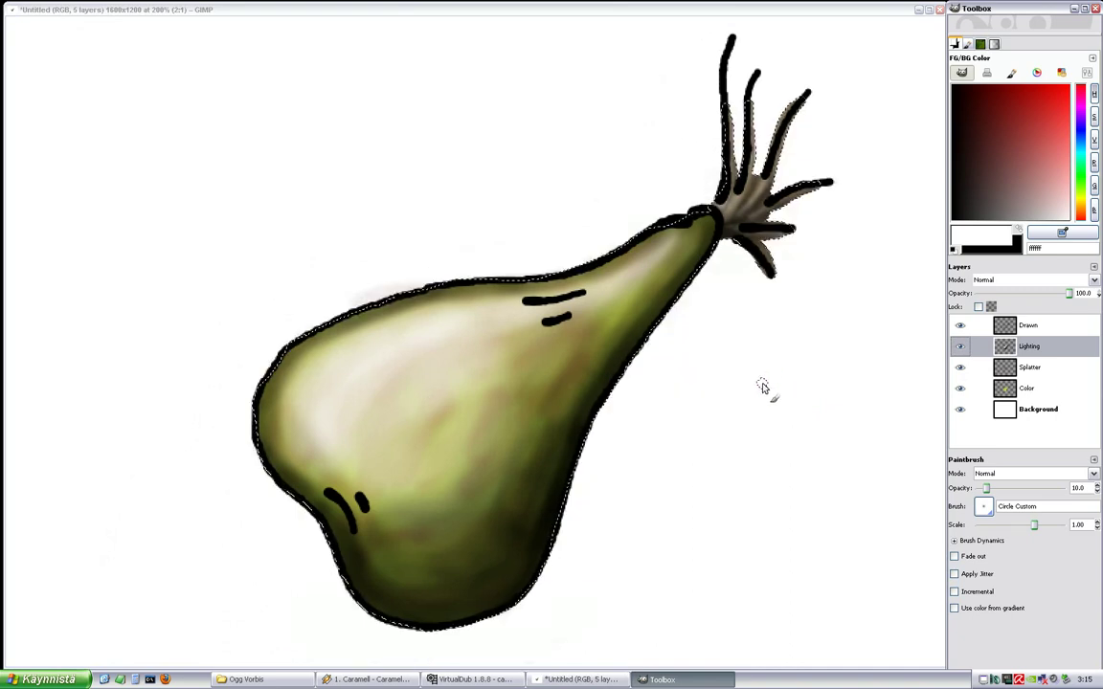
key(ctrl+shift+a)
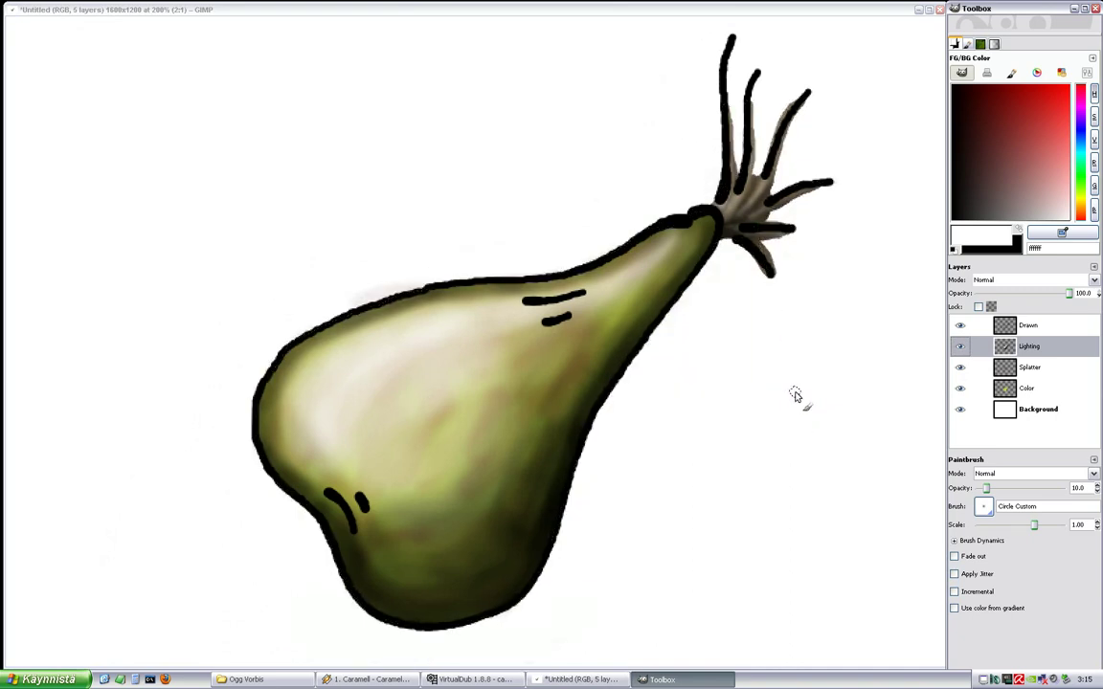
Examine the cleaned pear as a whole and close up around its lower bulb.
scroll(794, 395, down, 2)
scroll(778, 381, down, 1)
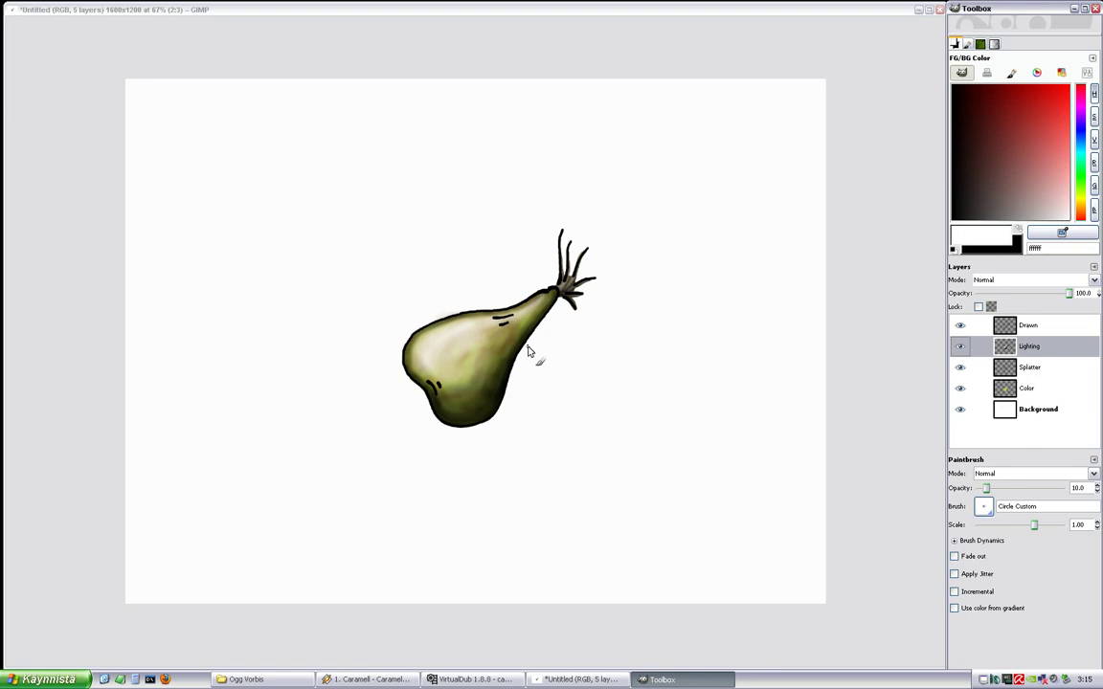
scroll(528, 351, up, 2)
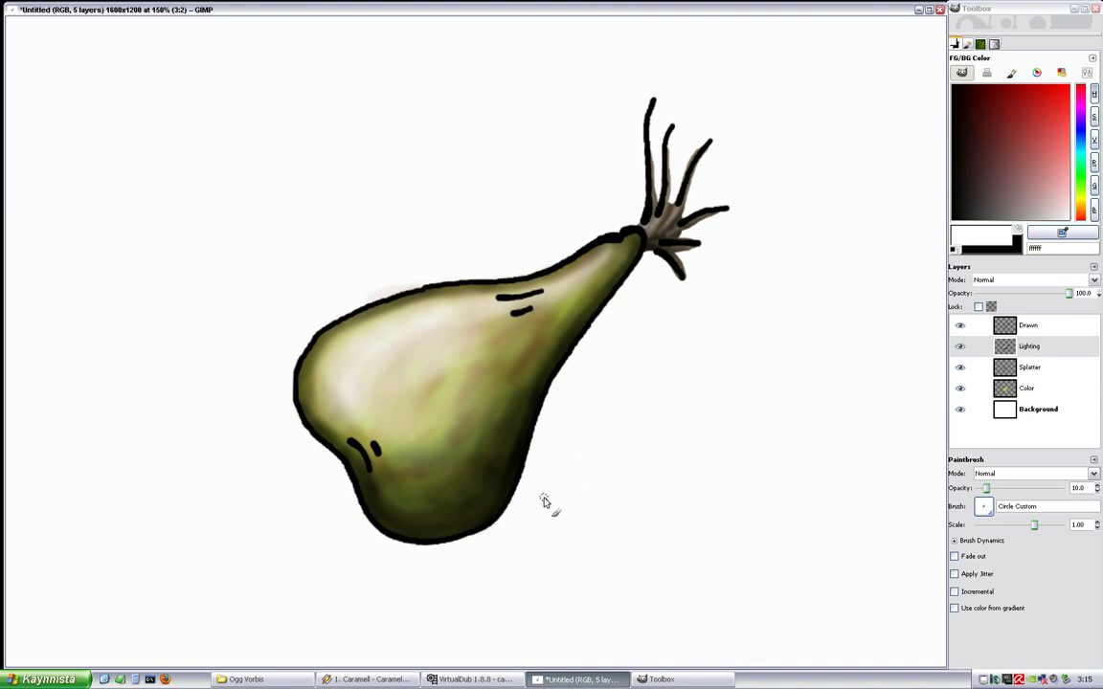
scroll(544, 501, up, 1)
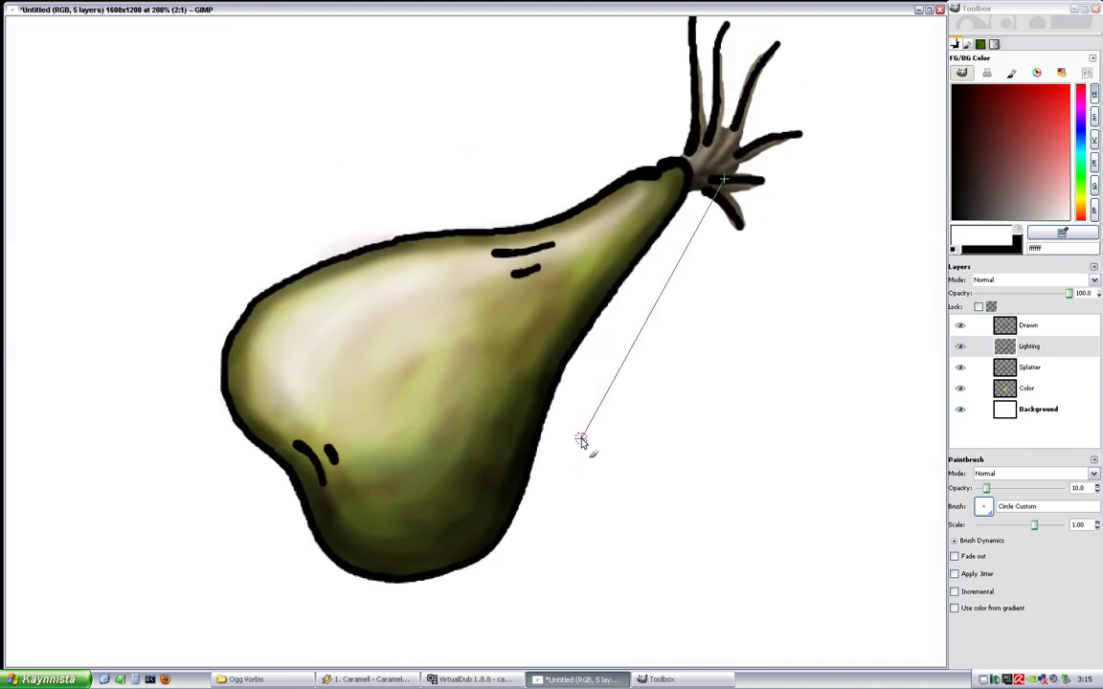
scroll(603, 412, up, 2)
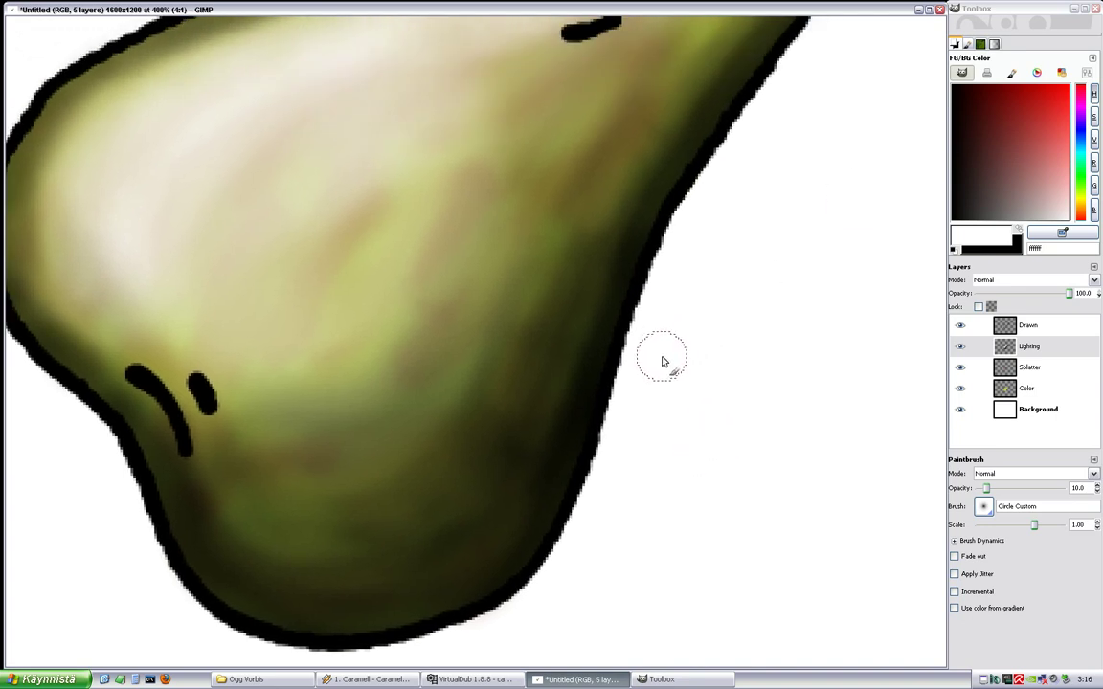
drag(640, 520, 671, 503)
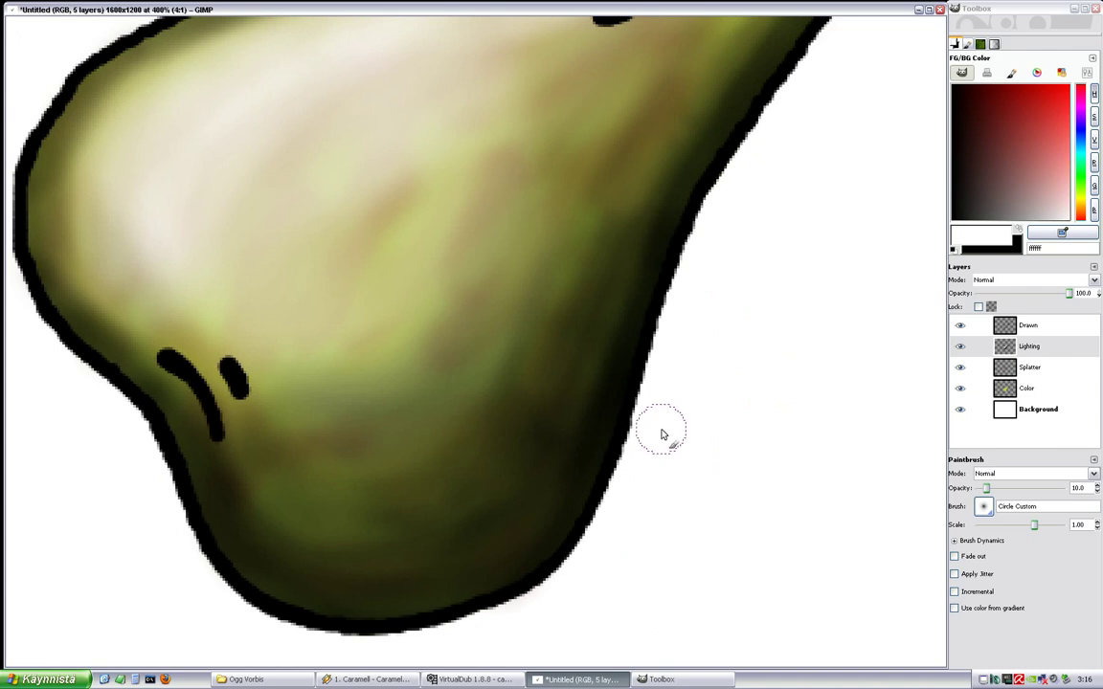
drag(624, 500, 716, 412)
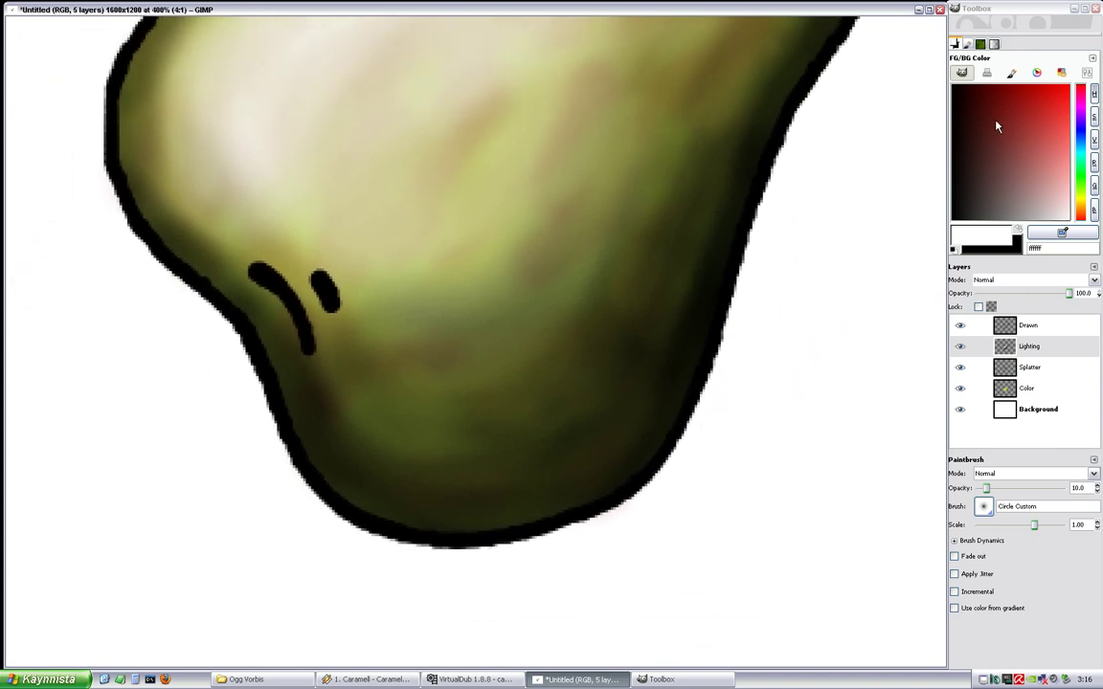
Set the foreground color to red ff1a1a and paint a soft curved streak inside the lower bulb's shadowed right edge on the Lighting layer.
mouse_move(1015, 113)
mouse_down()
mouse_move(1034, 103)
mouse_move(1046, 128)
mouse_move(1037, 116)
mouse_move(1057, 98)
mouse_move(1071, 103)
mouse_up()
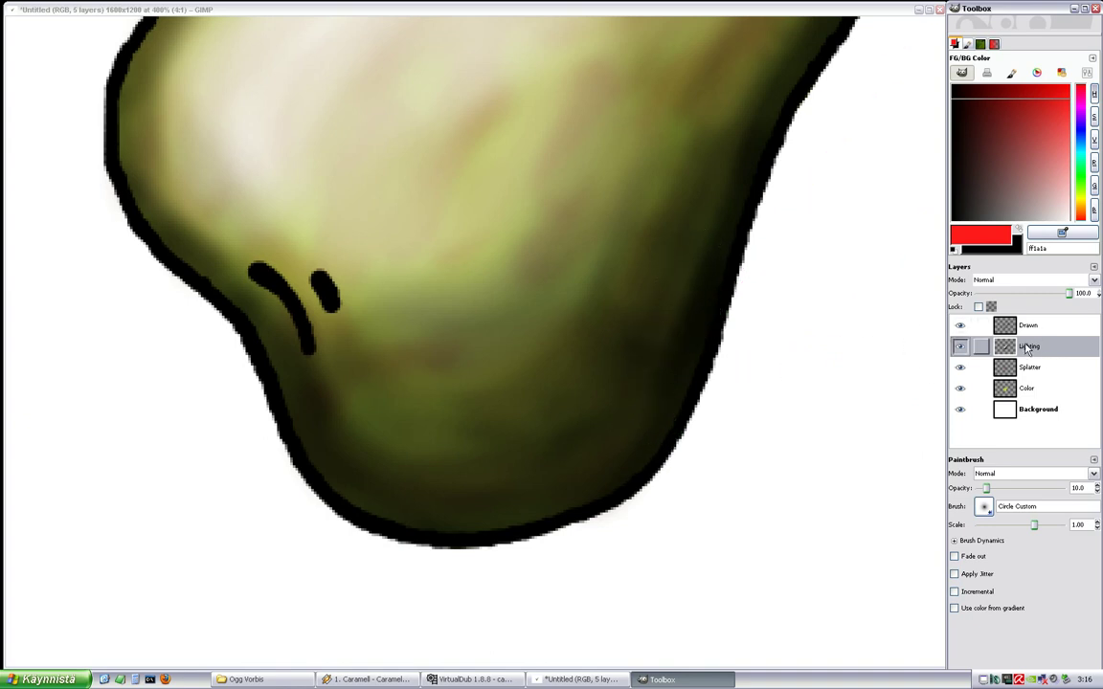
scroll(797, 404, down, 2)
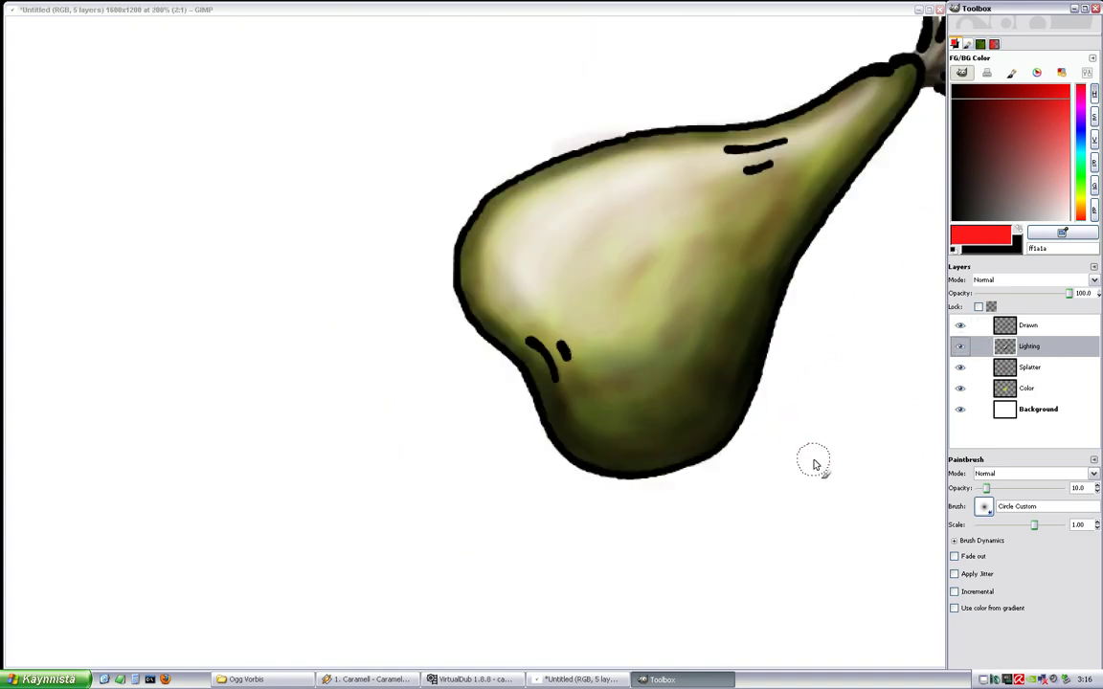
drag(819, 513, 662, 383)
drag(885, 618, 747, 612)
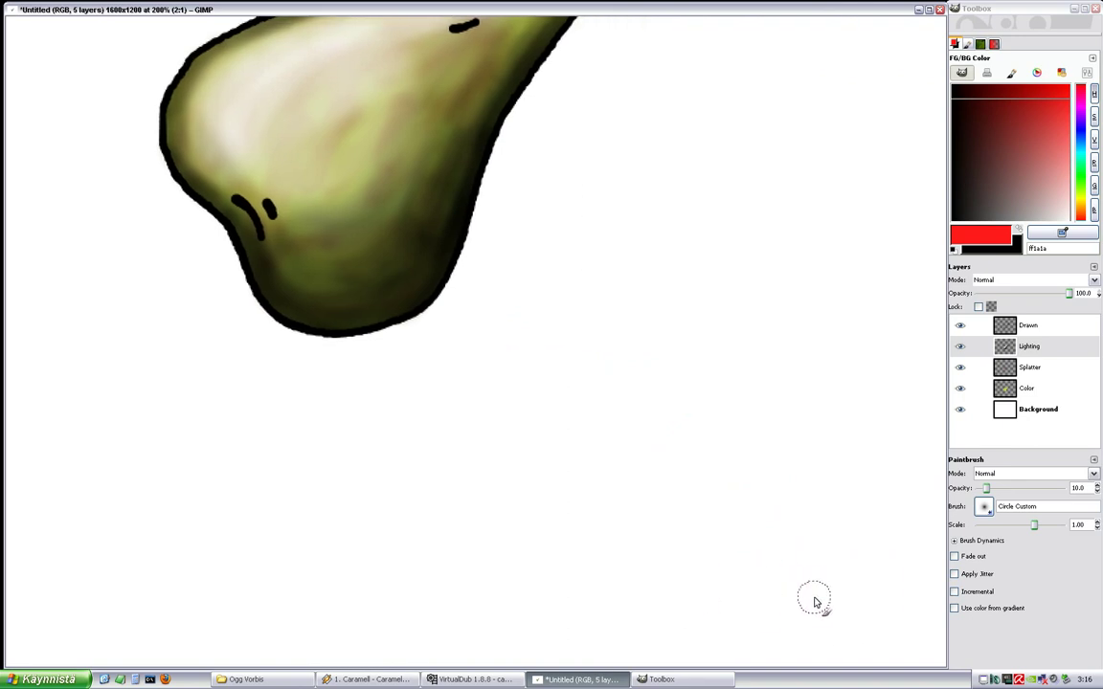
scroll(438, 290, up, 2)
drag(612, 357, 641, 350)
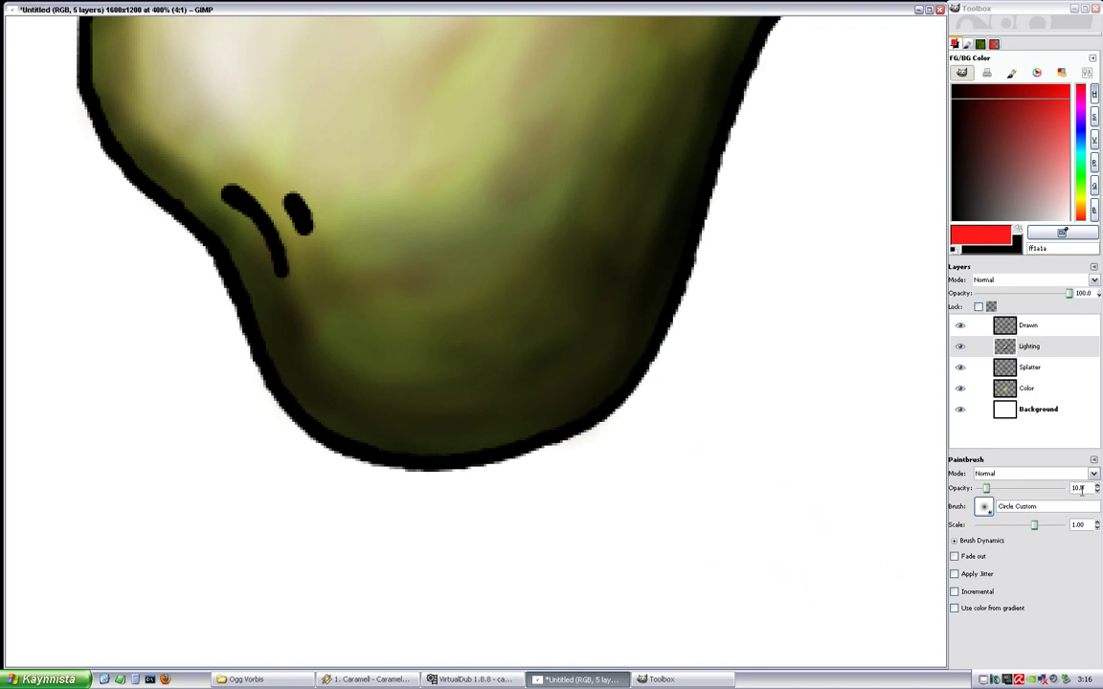
drag(588, 370, 520, 426)
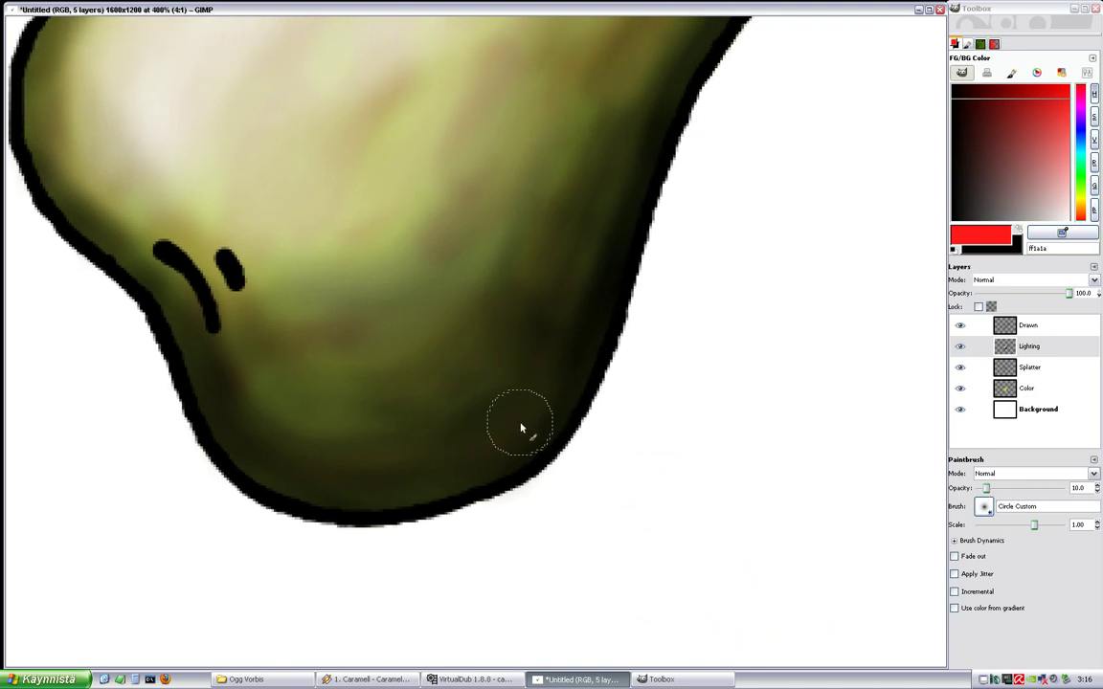
scroll(521, 427, up, 1)
scroll(524, 353, down, 1)
scroll(575, 379, up, 1)
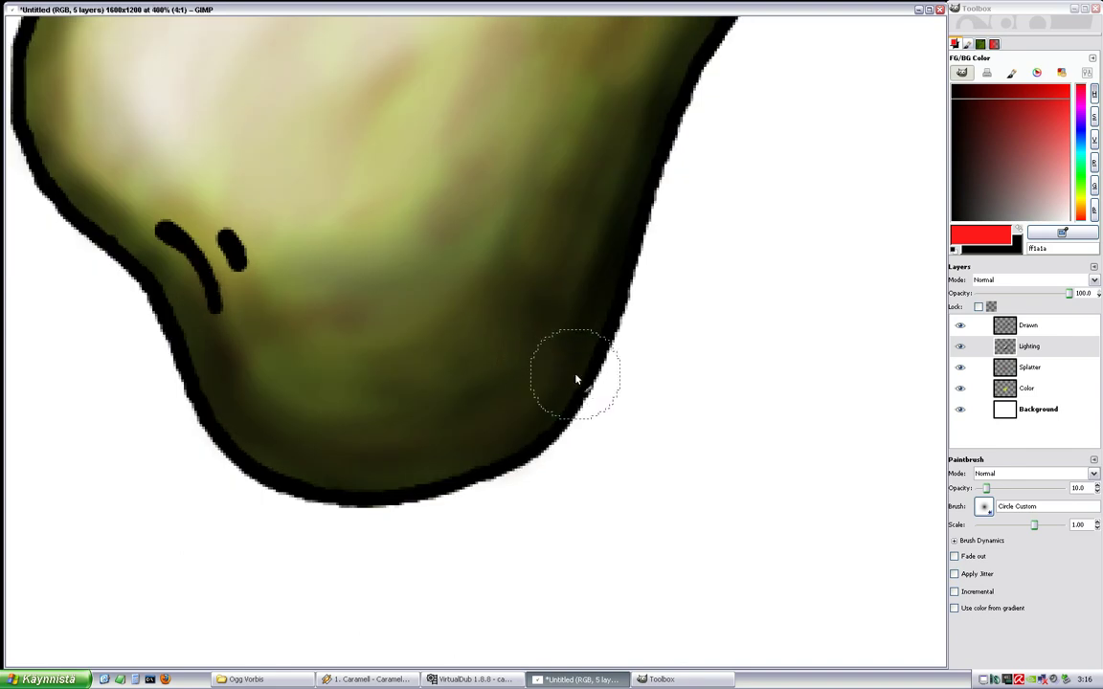
scroll(575, 380, up, 1)
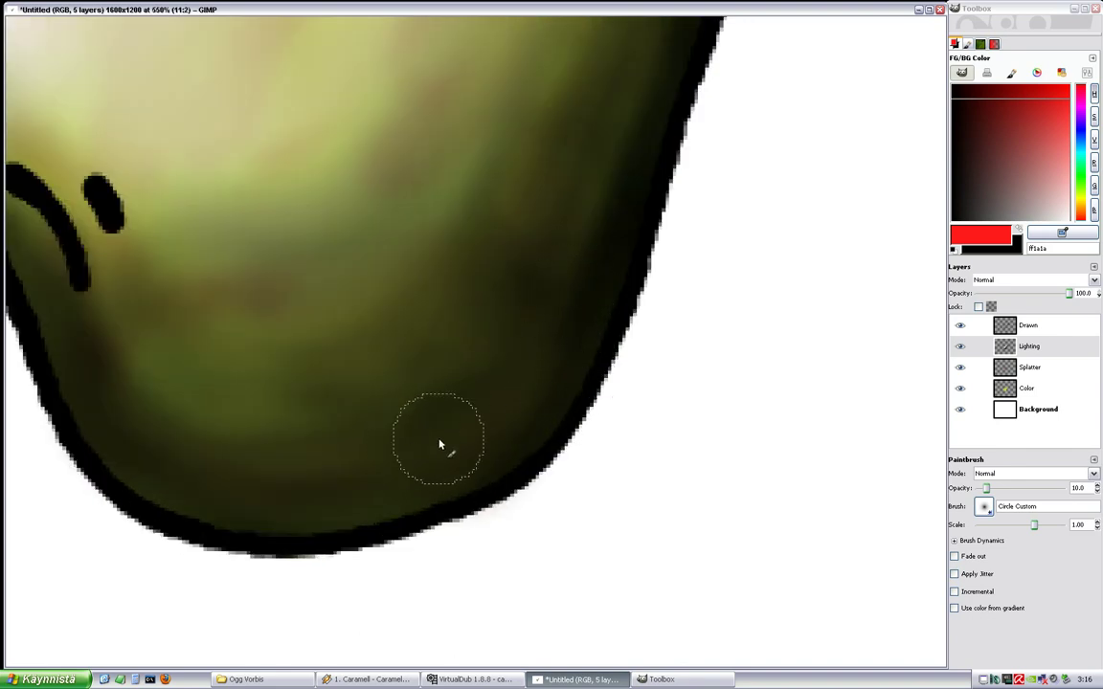
mouse_move(555, 360)
mouse_down()
mouse_move(514, 403)
mouse_move(455, 435)
mouse_up()
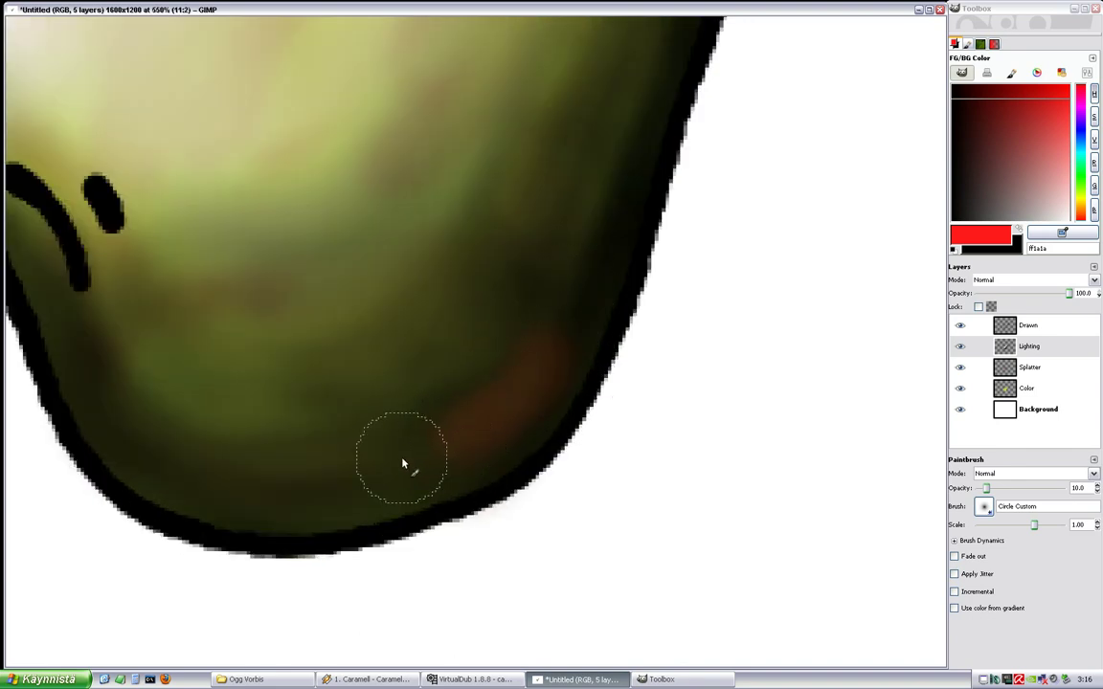
shift+click(492, 410)
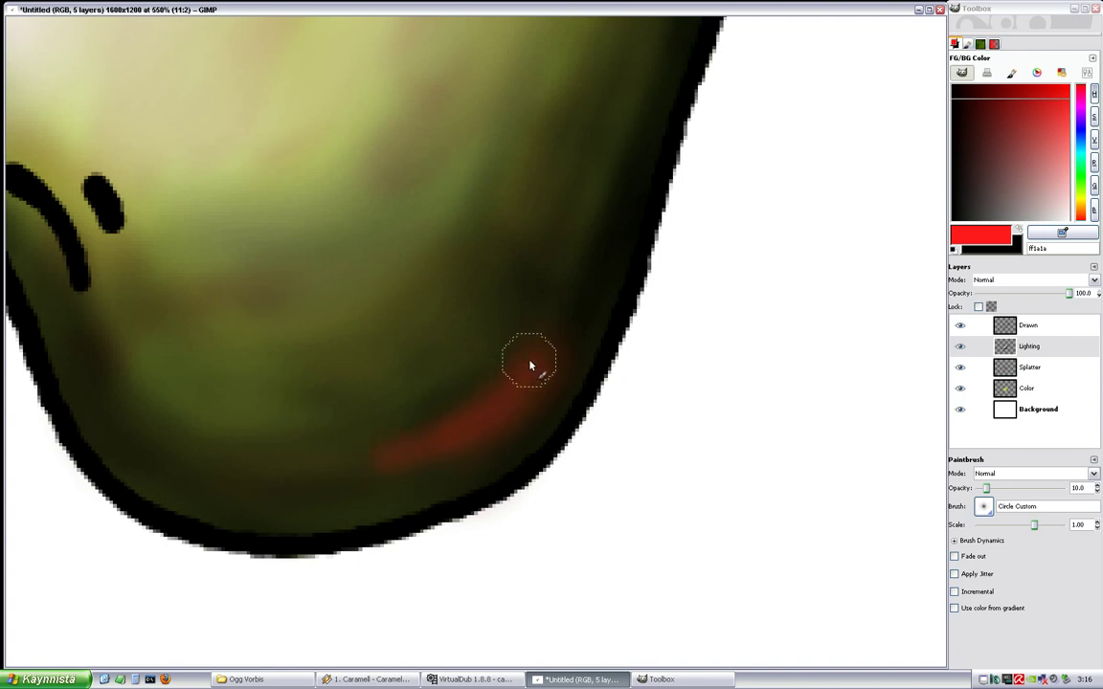
Extend the soft red reflection on the Lighting layer up the pear's right edge from the lower bulb into the neck.
drag(525, 376, 564, 288)
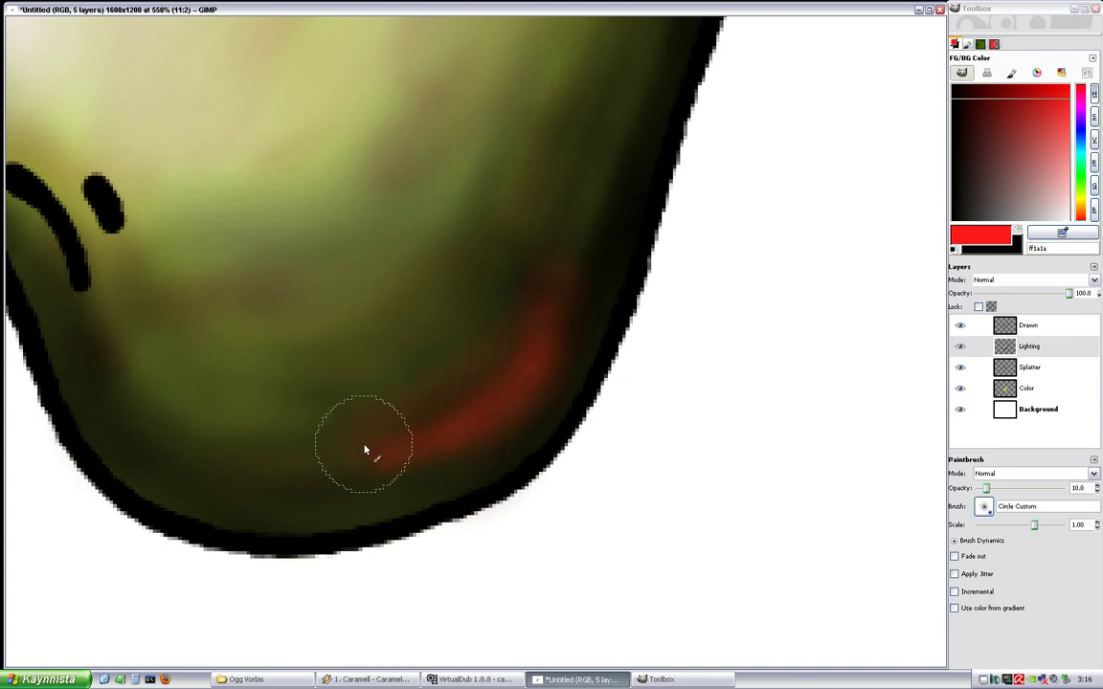
mouse_move(363, 450)
mouse_down()
mouse_move(467, 388)
mouse_move(579, 220)
mouse_move(547, 326)
mouse_move(497, 405)
mouse_move(565, 302)
mouse_move(596, 203)
mouse_move(501, 376)
mouse_move(402, 449)
mouse_move(319, 476)
mouse_move(475, 385)
mouse_move(371, 440)
mouse_move(335, 434)
mouse_move(479, 359)
mouse_move(632, 126)
mouse_up()
drag(620, 133, 534, 362)
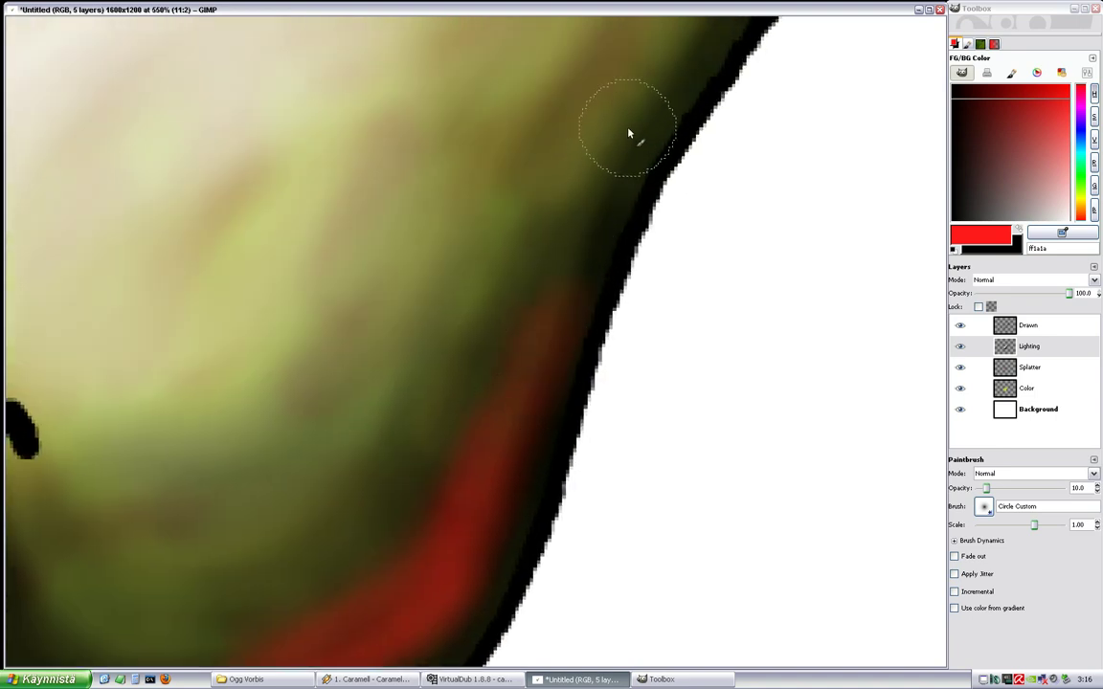
drag(629, 133, 528, 276)
drag(446, 465, 527, 295)
drag(647, 86, 432, 369)
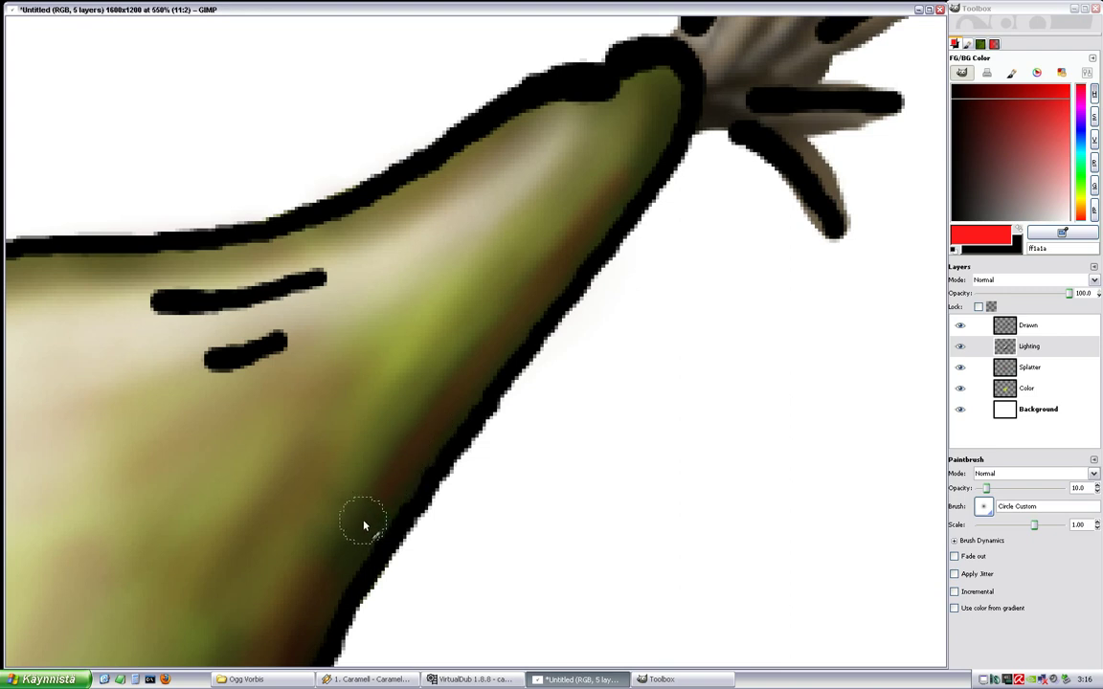
drag(384, 490, 492, 357)
Widen and intensify the lower bulb's red reflection, carrying it across toward the bulb's left side and up its right edge.
scroll(644, 117, down, 6)
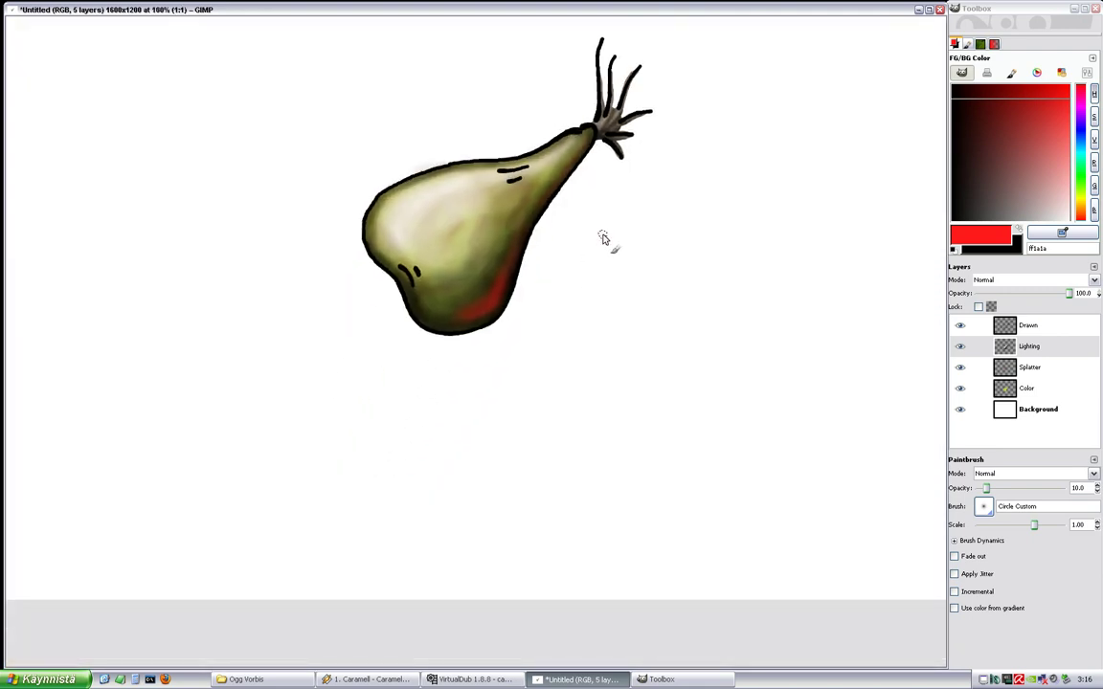
scroll(496, 442, up, 6)
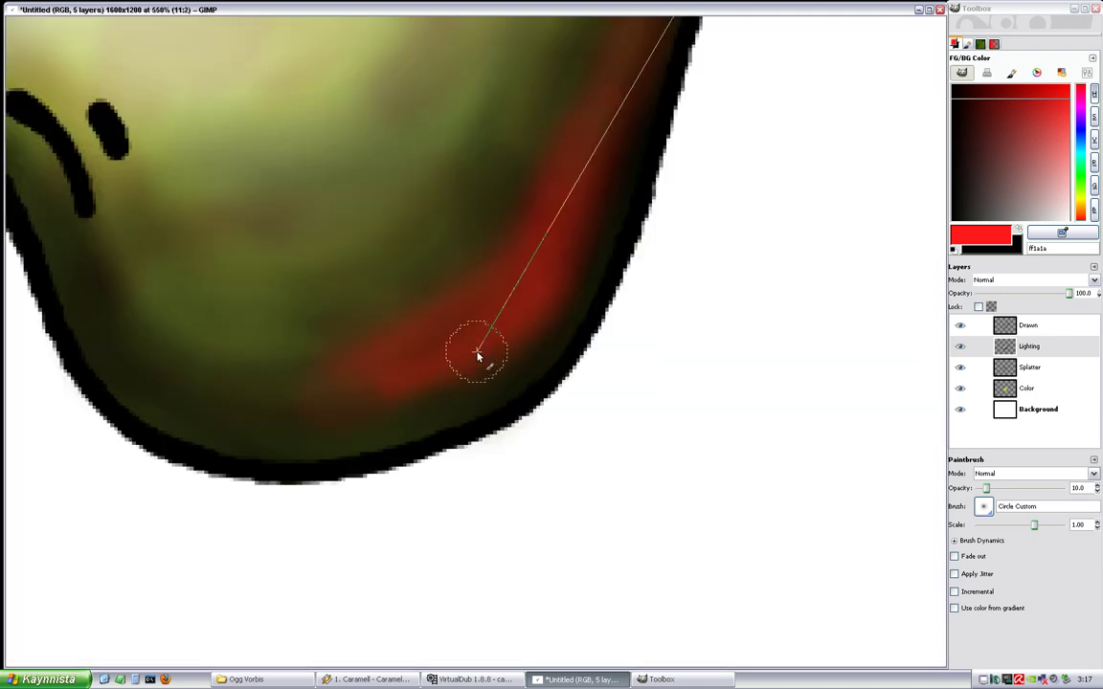
shift+click(475, 352)
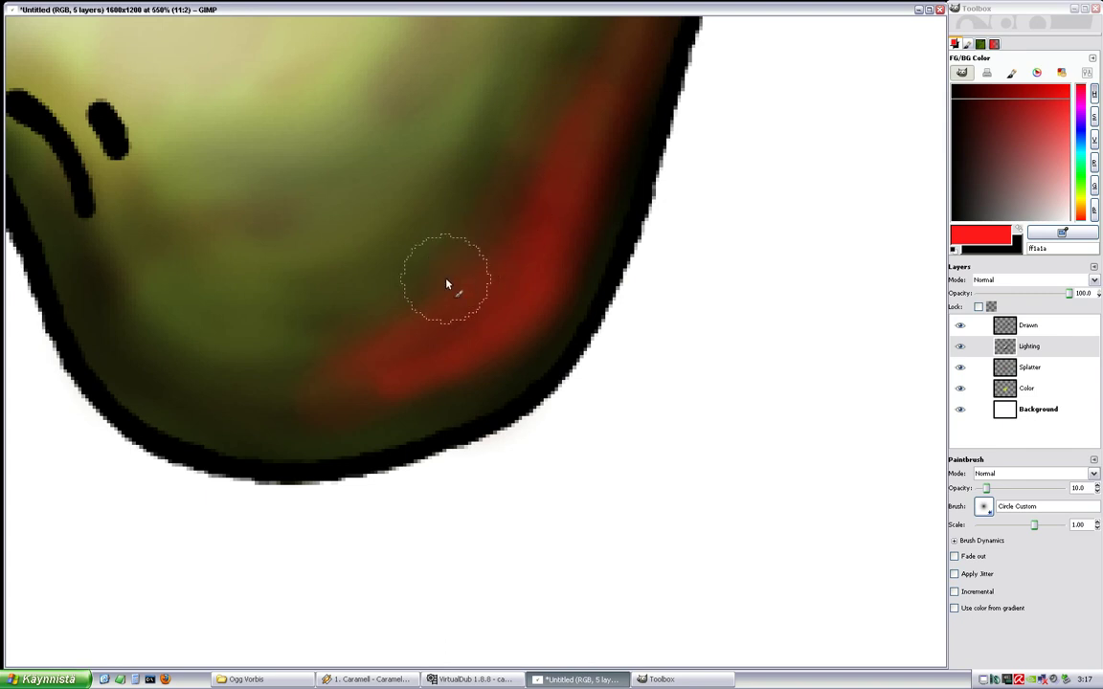
drag(346, 308, 310, 401)
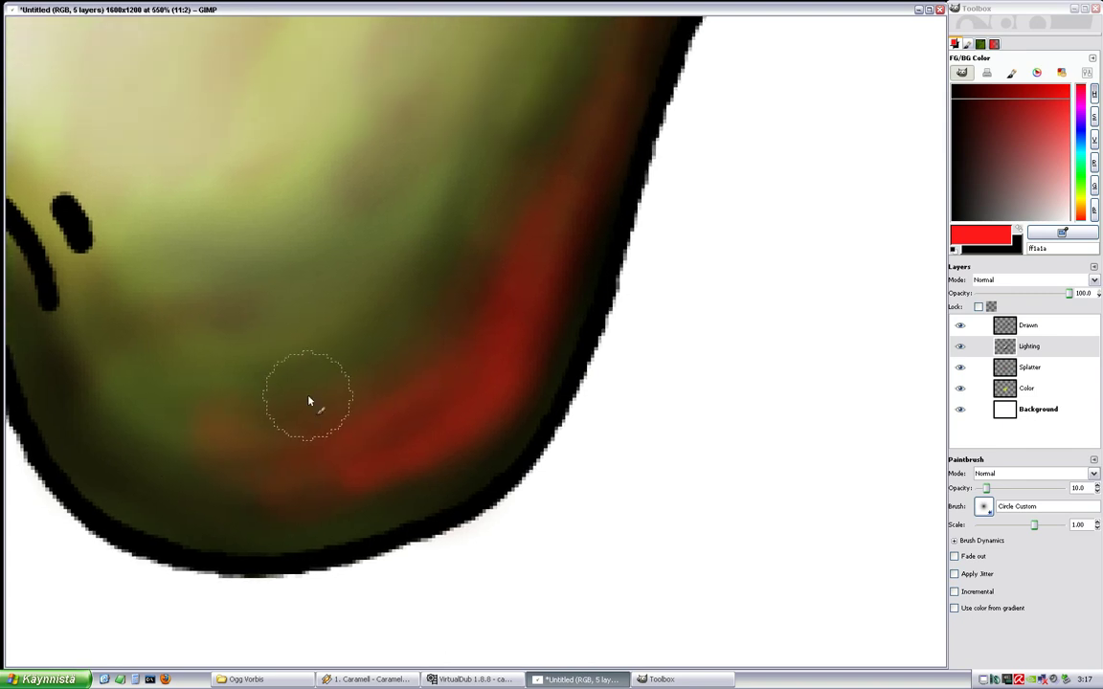
mouse_move(280, 459)
mouse_down()
mouse_move(423, 409)
mouse_move(475, 363)
mouse_move(341, 440)
mouse_move(276, 444)
mouse_up()
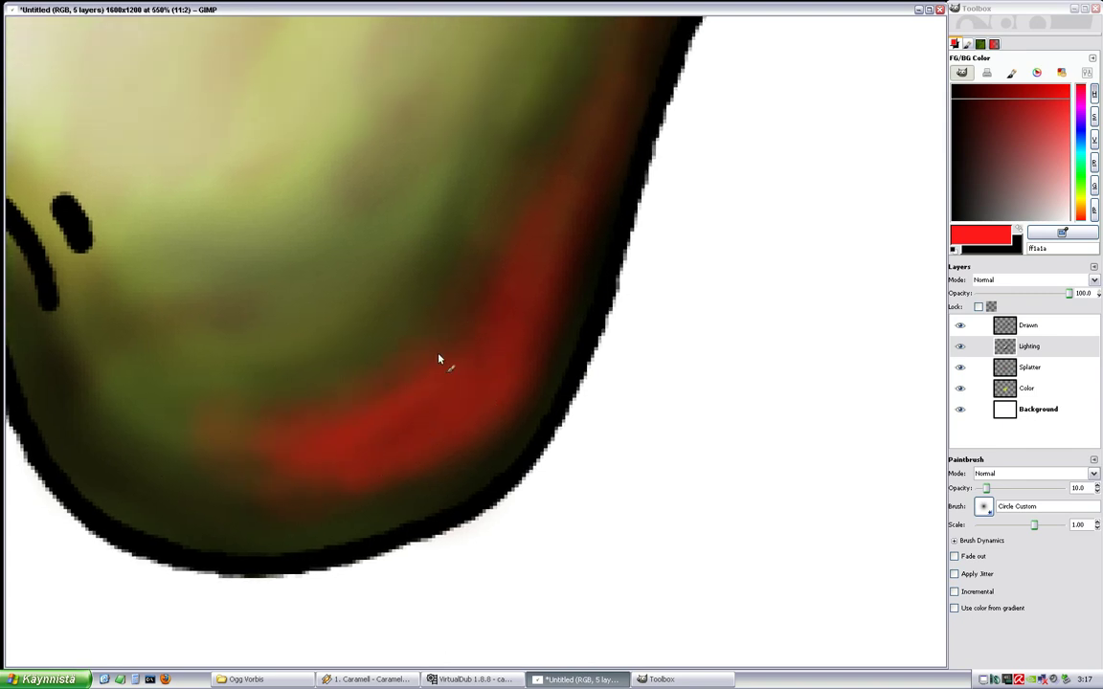
drag(511, 283, 439, 429)
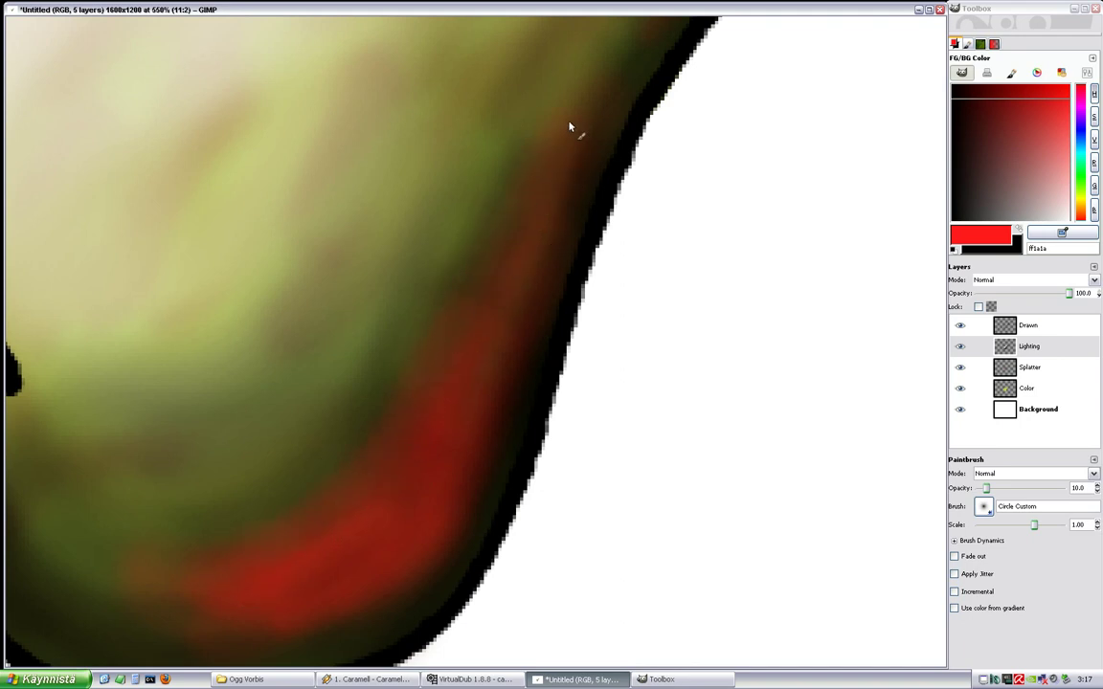
scroll(509, 303, up, 3)
mouse_move(495, 316)
mouse_down()
mouse_move(442, 490)
mouse_move(519, 273)
mouse_up()
drag(420, 546, 551, 251)
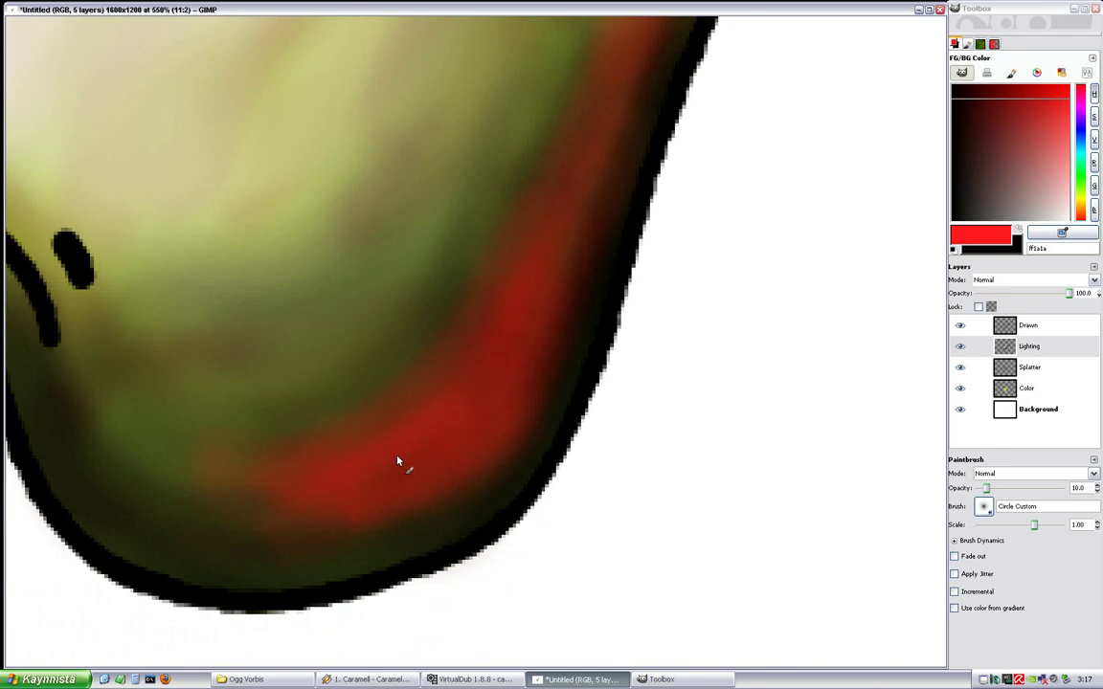
mouse_move(263, 491)
mouse_down()
mouse_move(443, 378)
mouse_move(450, 394)
mouse_up()
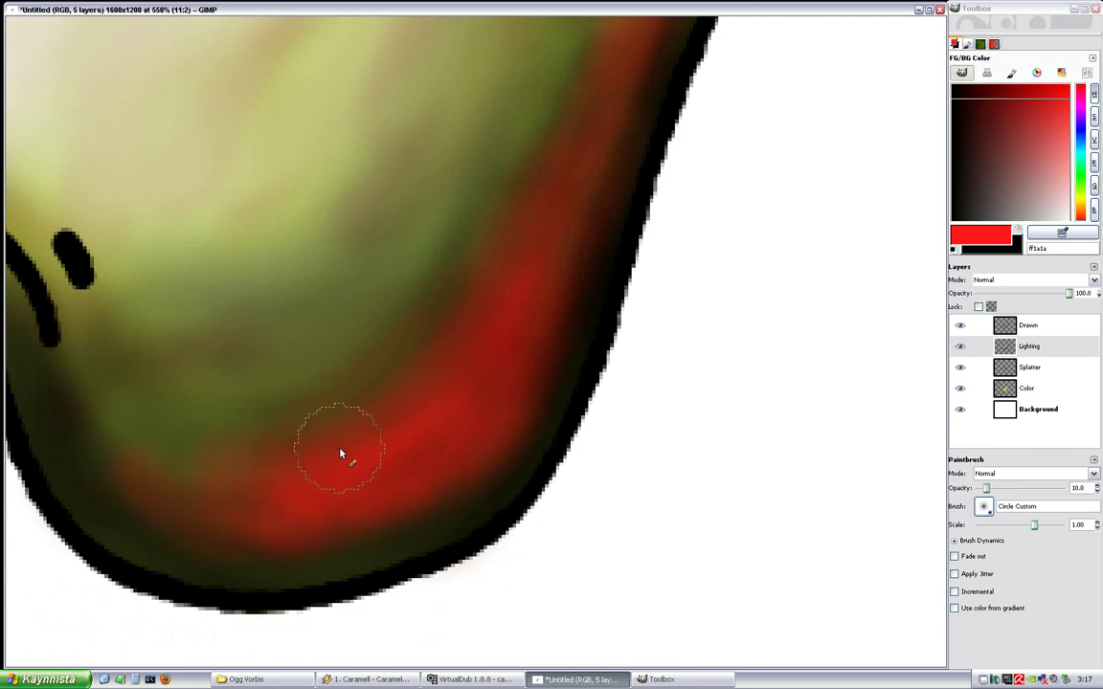
Swap the foreground color to black 000000 and shade around the red reflection and along the lower bulb's outer edge.
key(x)
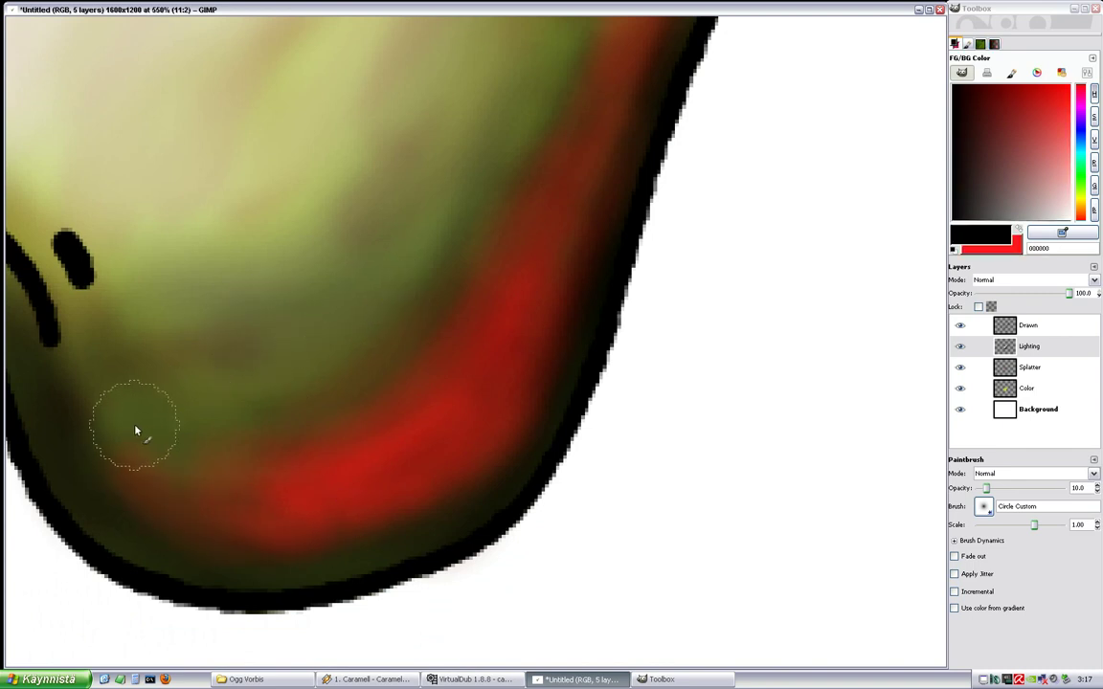
mouse_move(134, 431)
mouse_down()
mouse_move(150, 431)
mouse_move(113, 380)
mouse_move(76, 383)
mouse_up()
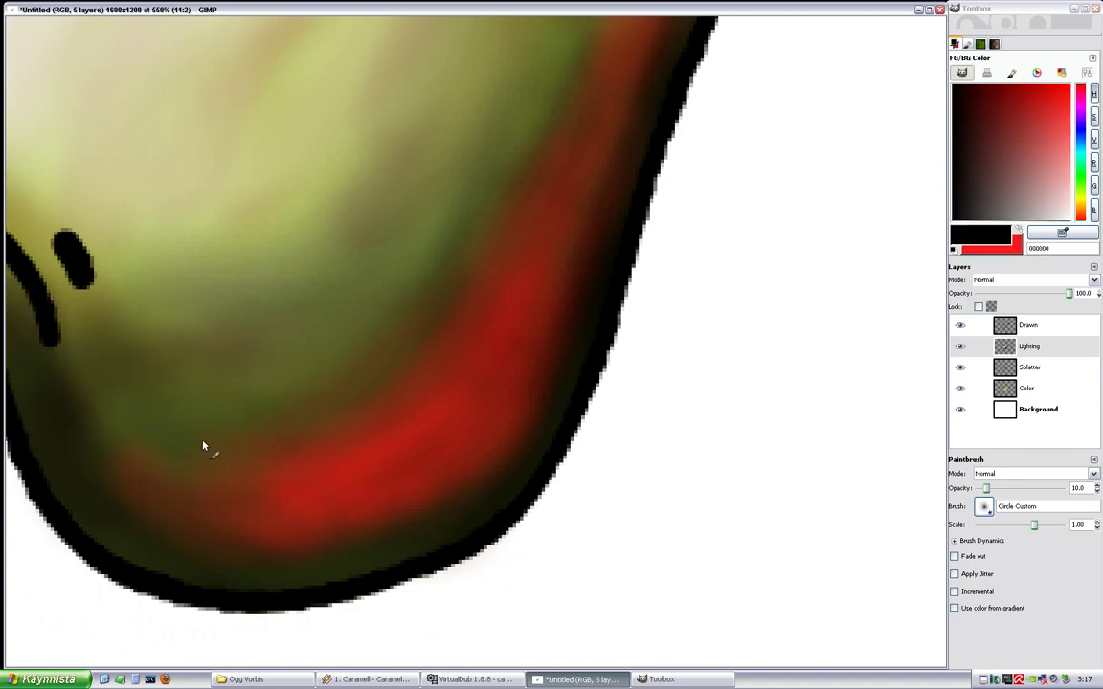
mouse_move(203, 446)
mouse_down()
mouse_move(320, 433)
mouse_move(245, 443)
mouse_move(93, 418)
mouse_move(231, 474)
mouse_move(412, 405)
mouse_move(498, 296)
mouse_move(442, 366)
mouse_move(291, 443)
mouse_move(133, 413)
mouse_move(146, 426)
mouse_move(344, 439)
mouse_move(460, 356)
mouse_move(558, 176)
mouse_move(463, 356)
mouse_up()
scroll(118, 396, down, 8)
mouse_move(579, 232)
mouse_down()
mouse_move(505, 431)
mouse_move(641, 155)
mouse_up()
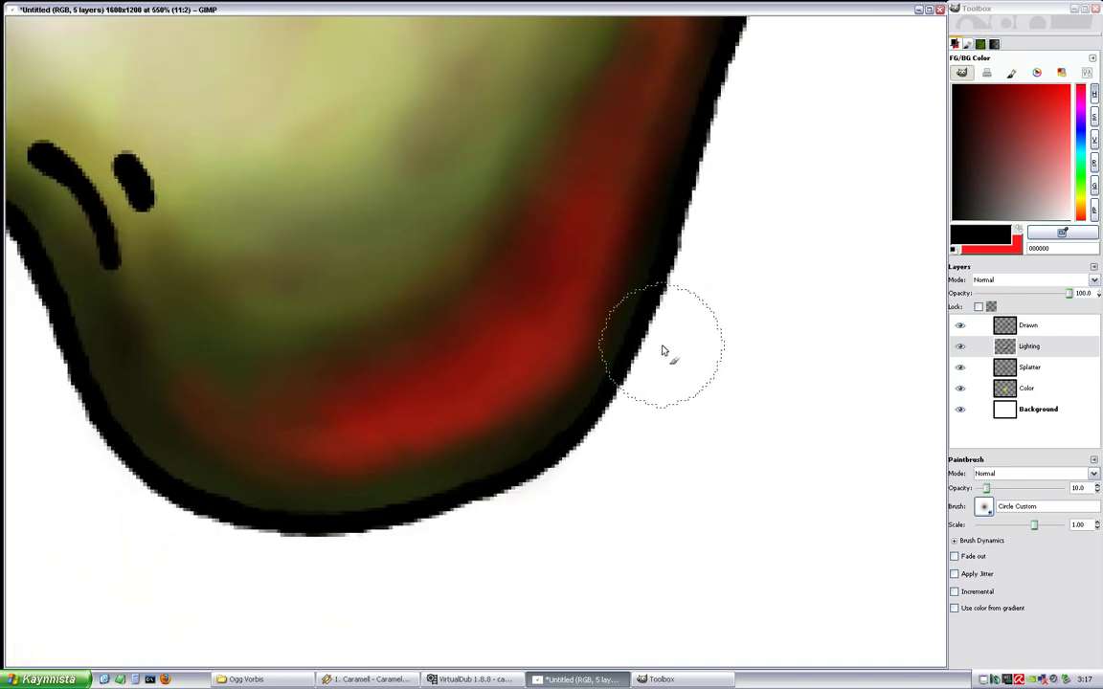
mouse_move(663, 350)
mouse_down()
mouse_move(502, 486)
mouse_move(632, 354)
mouse_move(366, 517)
mouse_move(239, 525)
mouse_move(408, 486)
mouse_move(648, 327)
mouse_move(693, 196)
mouse_up()
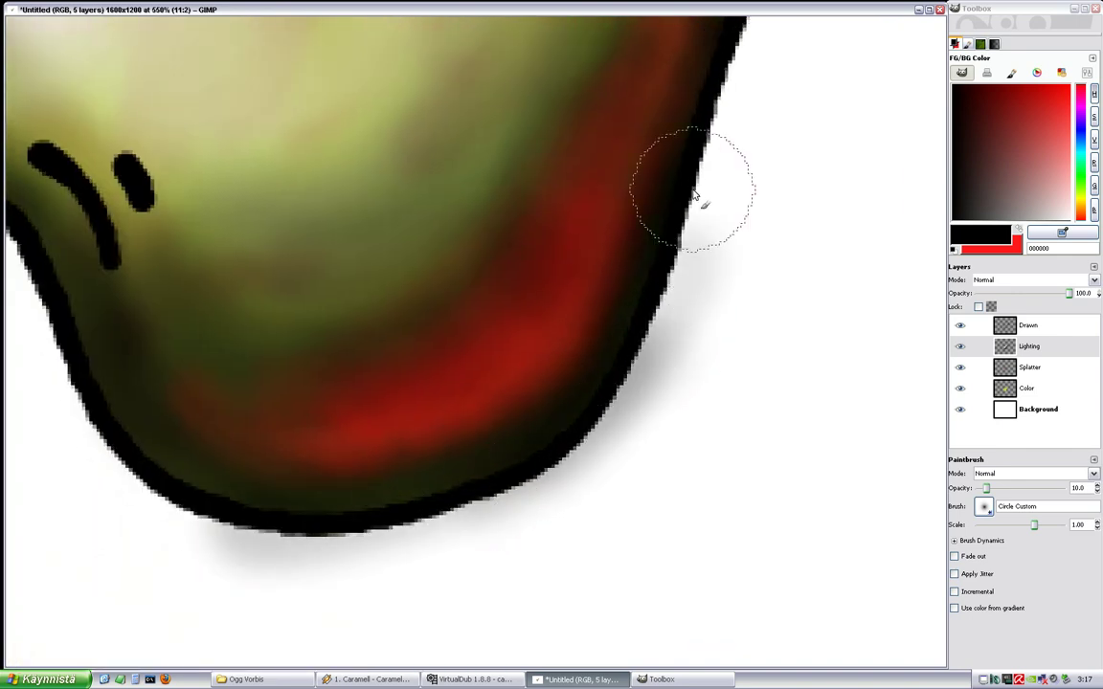
drag(584, 235, 402, 541)
mouse_move(351, 506)
mouse_down()
mouse_move(549, 141)
mouse_move(406, 418)
mouse_move(516, 182)
mouse_move(578, 119)
mouse_up()
Darken the shaded underside of the neck with soft black strokes alongside its red streak.
mouse_move(589, 104)
mouse_down()
mouse_move(317, 479)
mouse_move(395, 374)
mouse_move(387, 401)
mouse_move(647, 141)
mouse_move(635, 100)
mouse_up()
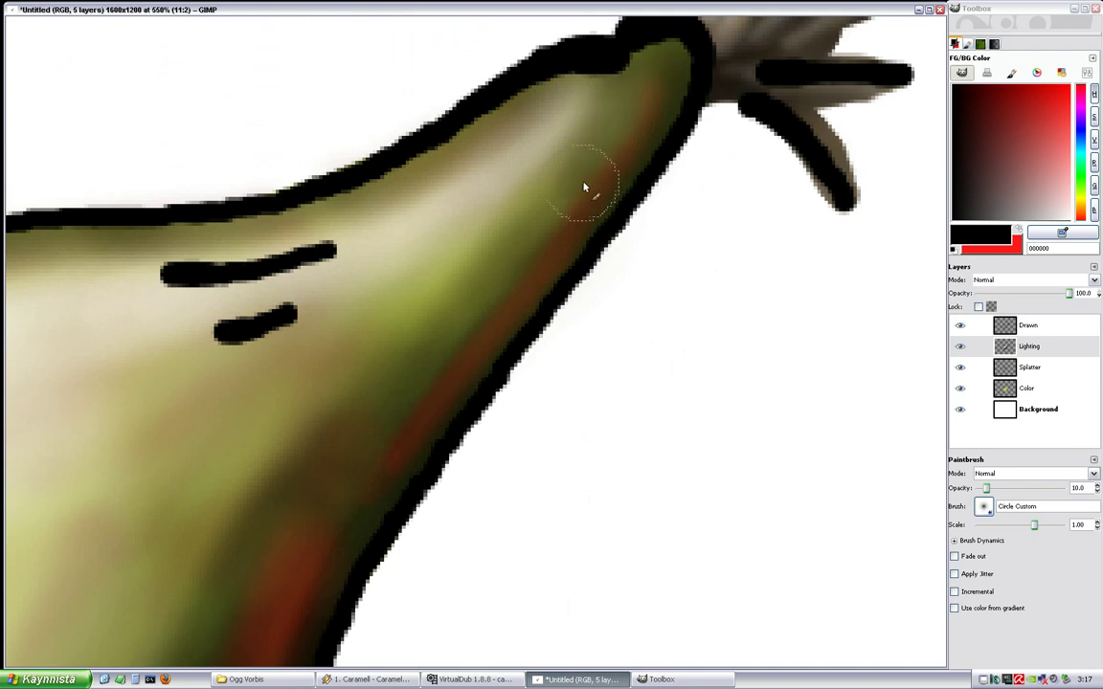
mouse_move(584, 186)
mouse_down()
mouse_move(428, 395)
mouse_move(359, 449)
mouse_move(560, 188)
mouse_up()
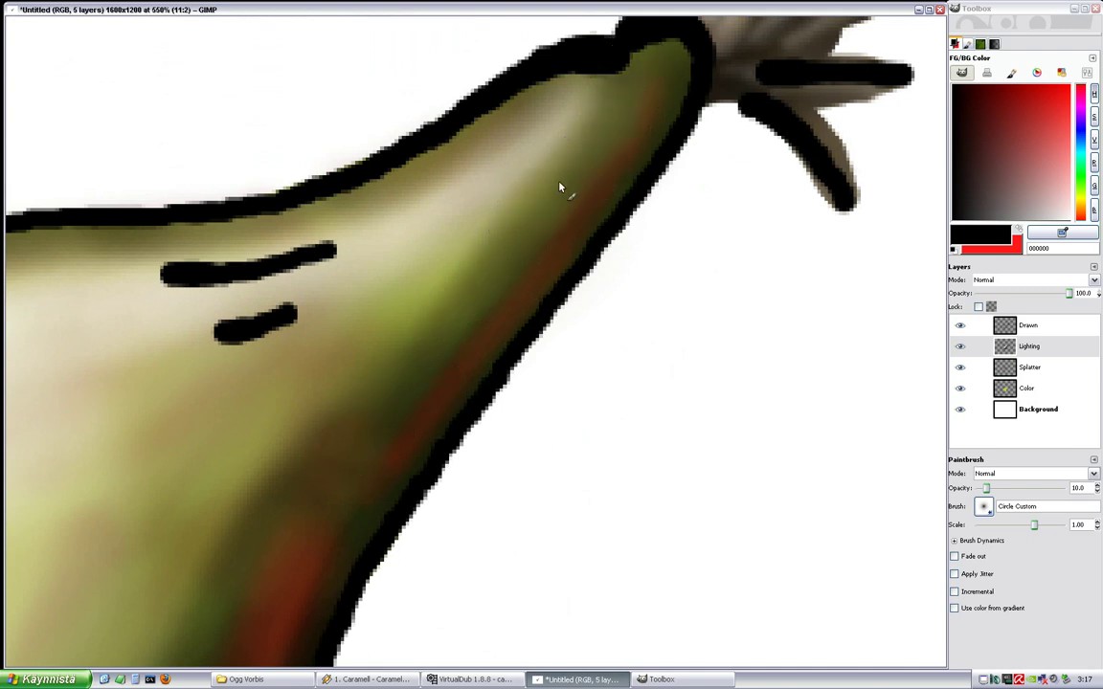
mouse_move(426, 360)
mouse_down()
mouse_move(633, 99)
mouse_move(599, 60)
mouse_move(586, 116)
mouse_move(304, 483)
mouse_up()
scroll(586, 175, up, 1)
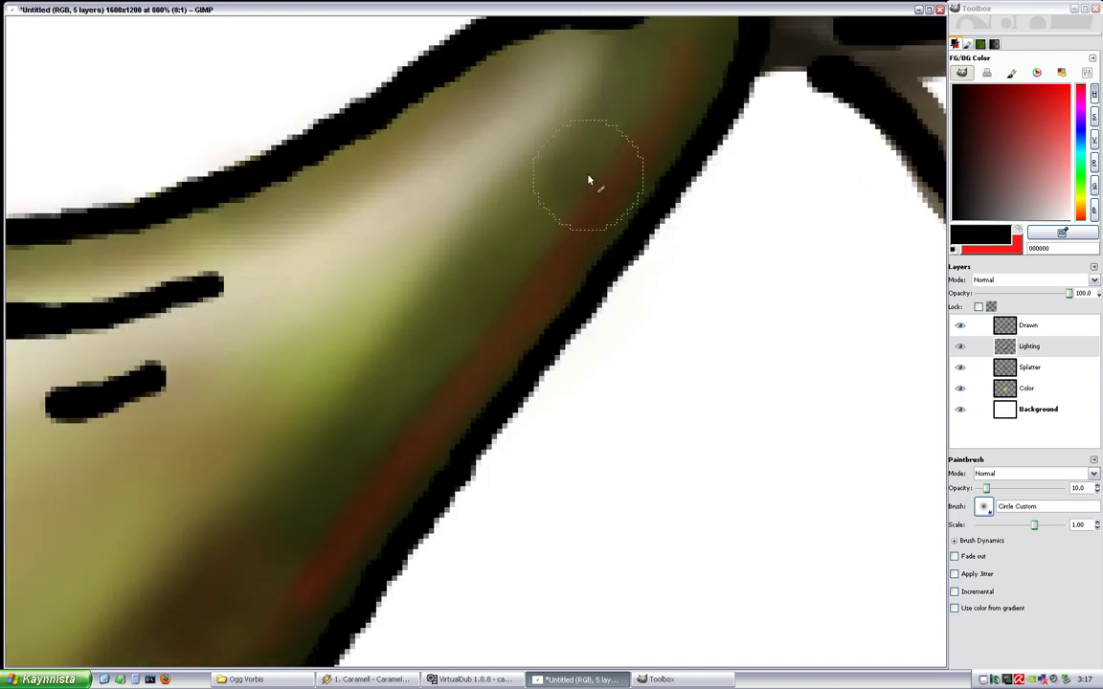
Swap back to red ff1a1a and strengthen the narrow reflection along the underside of the neck with a smaller brush.
key(x)
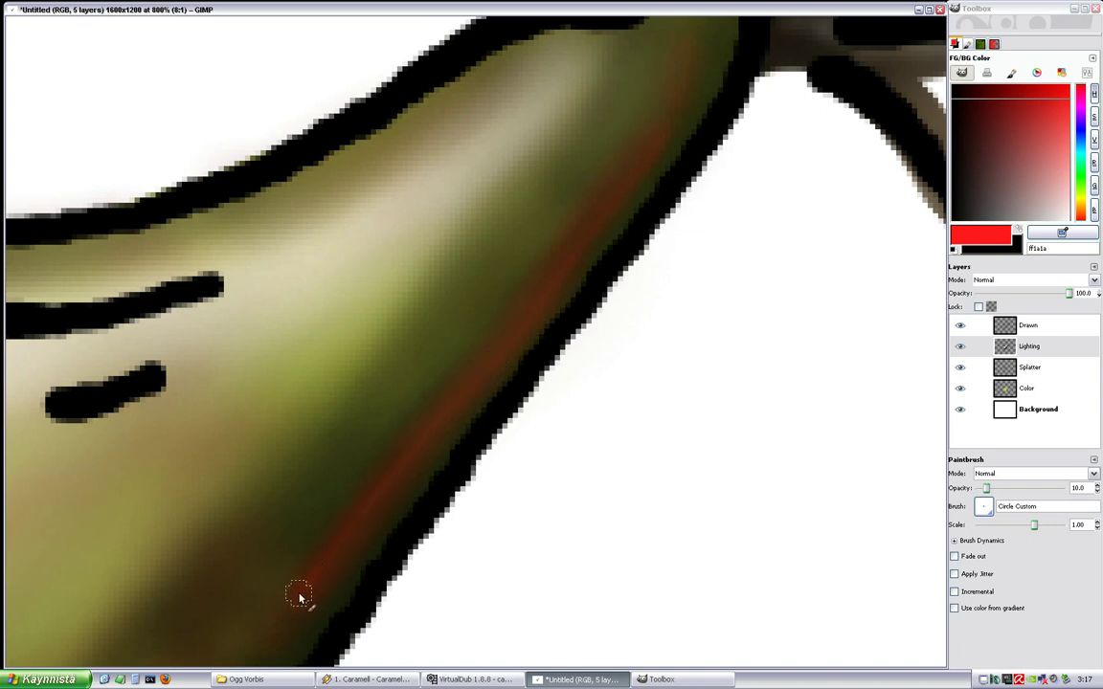
drag(358, 525, 427, 434)
scroll(587, 298, down, 6)
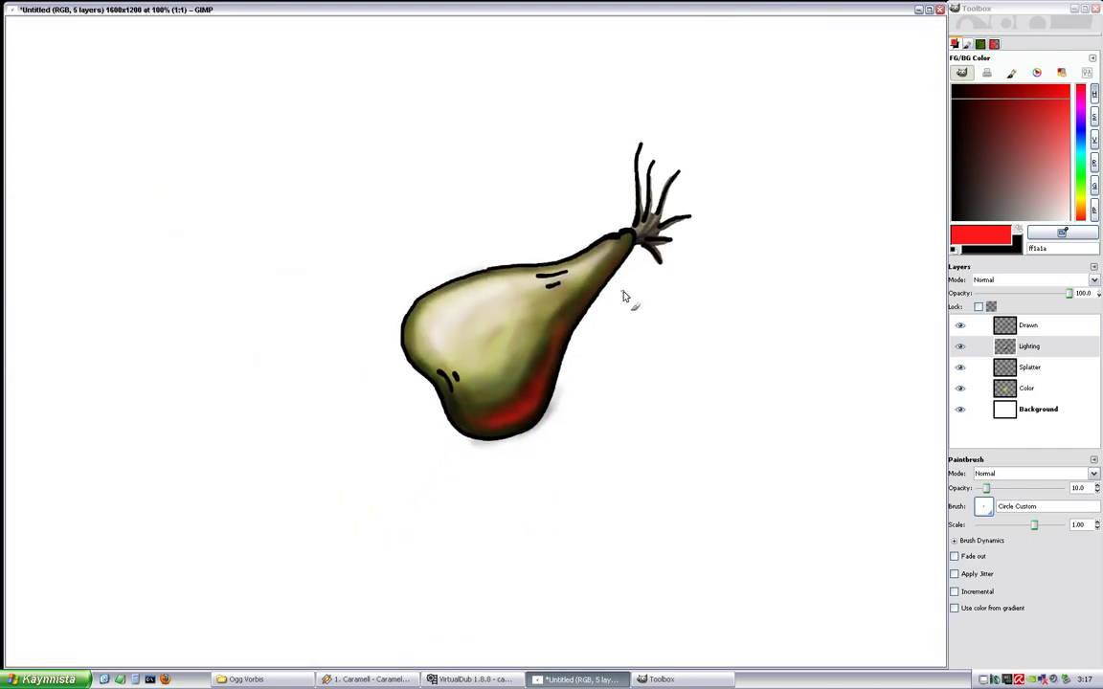
scroll(622, 296, up, 4)
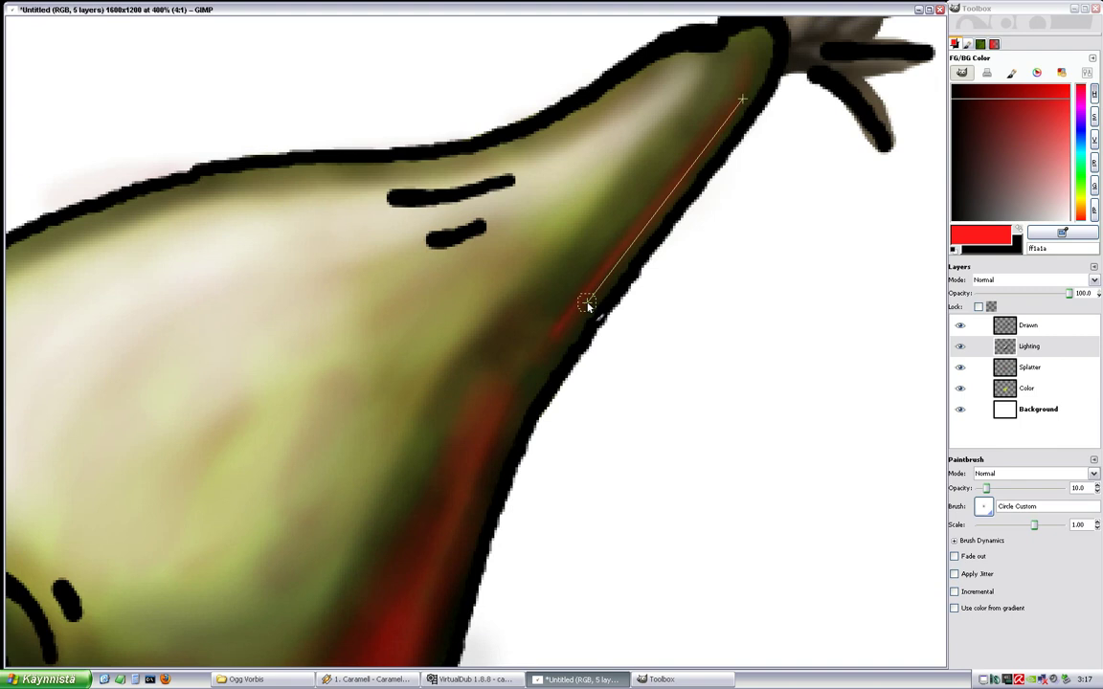
shift+click(587, 304)
scroll(586, 306, up, 2)
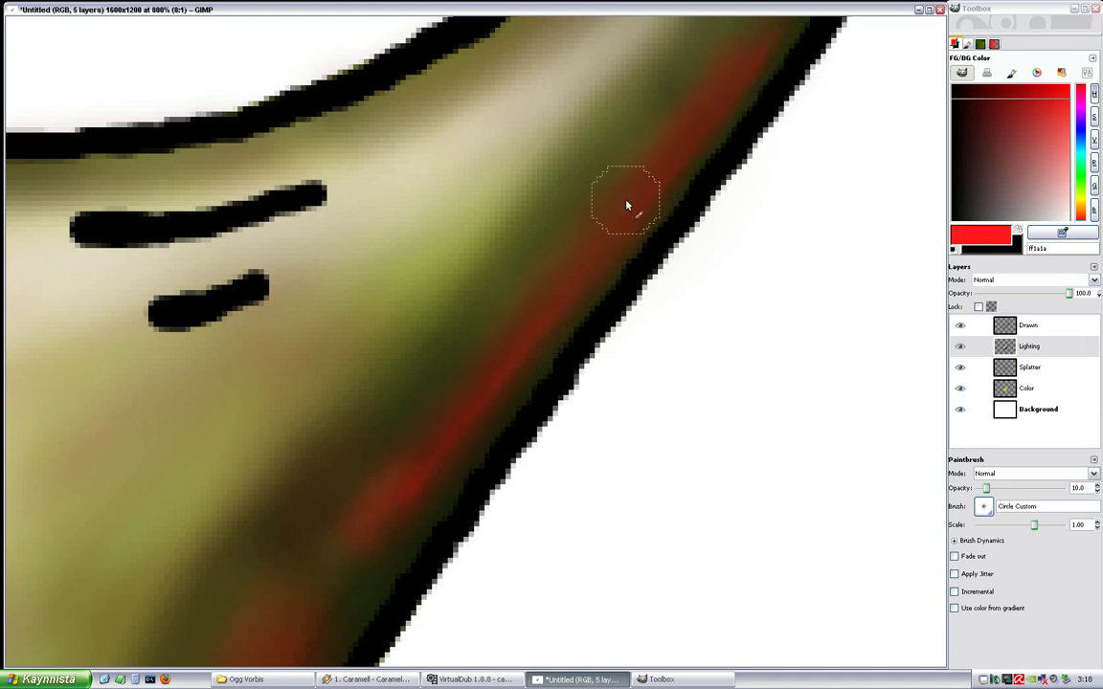
scroll(386, 506, down, 6)
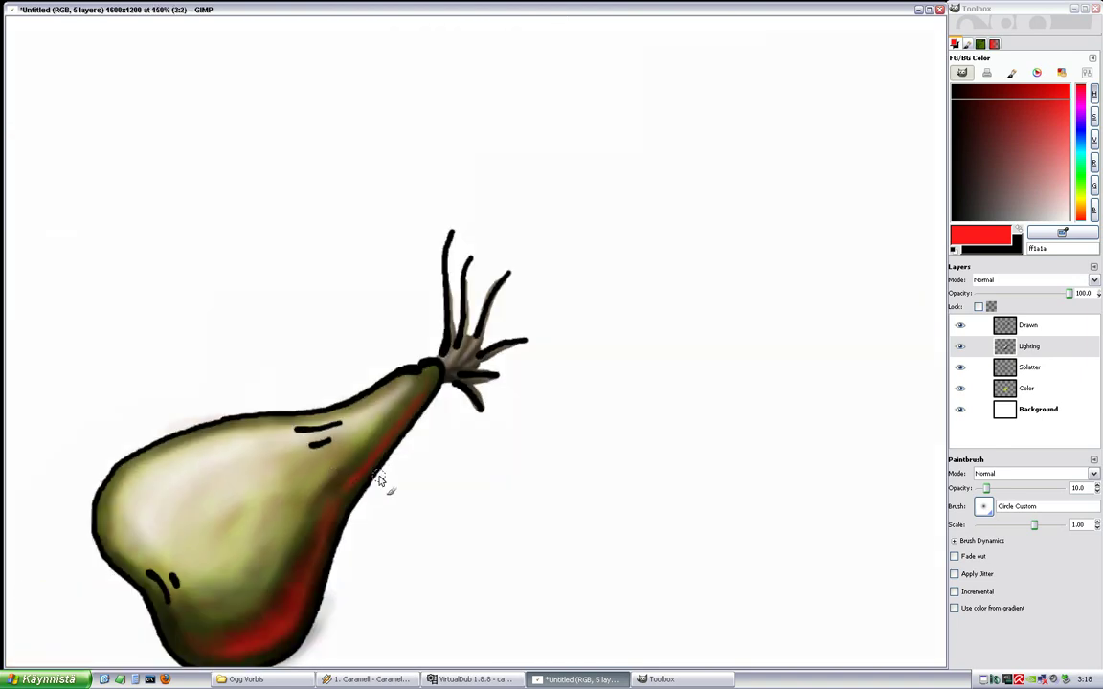
Paint red through the curve between neck and bulb to join both reflections into one continuous streak.
scroll(471, 430, up, 3)
scroll(471, 429, up, 1)
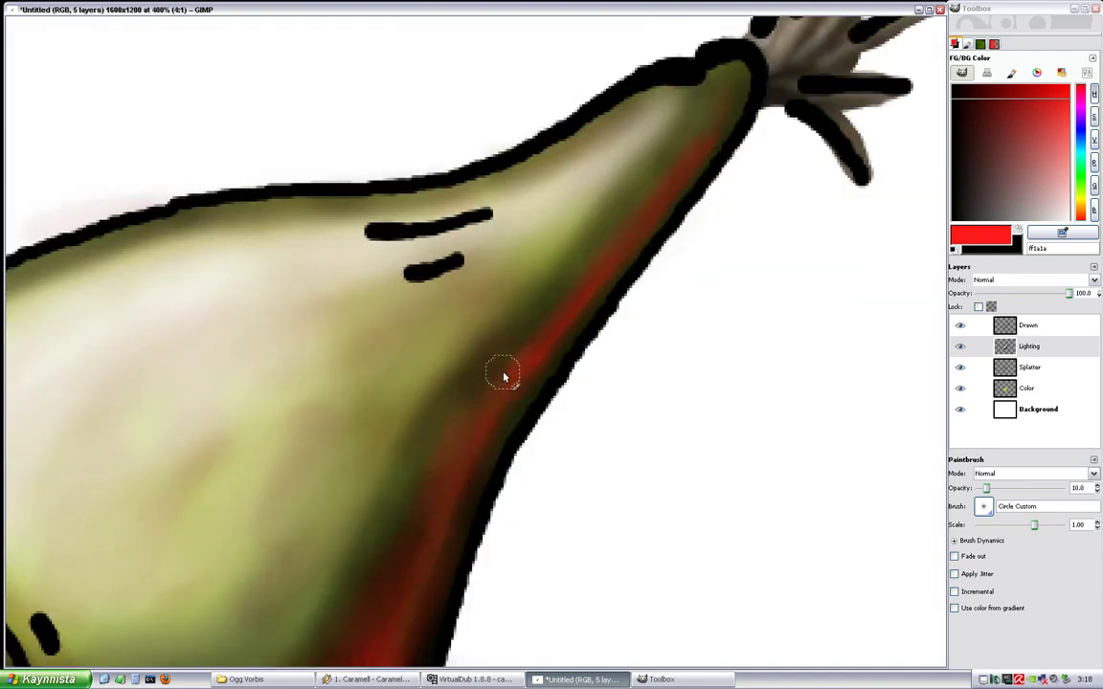
scroll(430, 512, down, 4)
scroll(477, 493, down, 1)
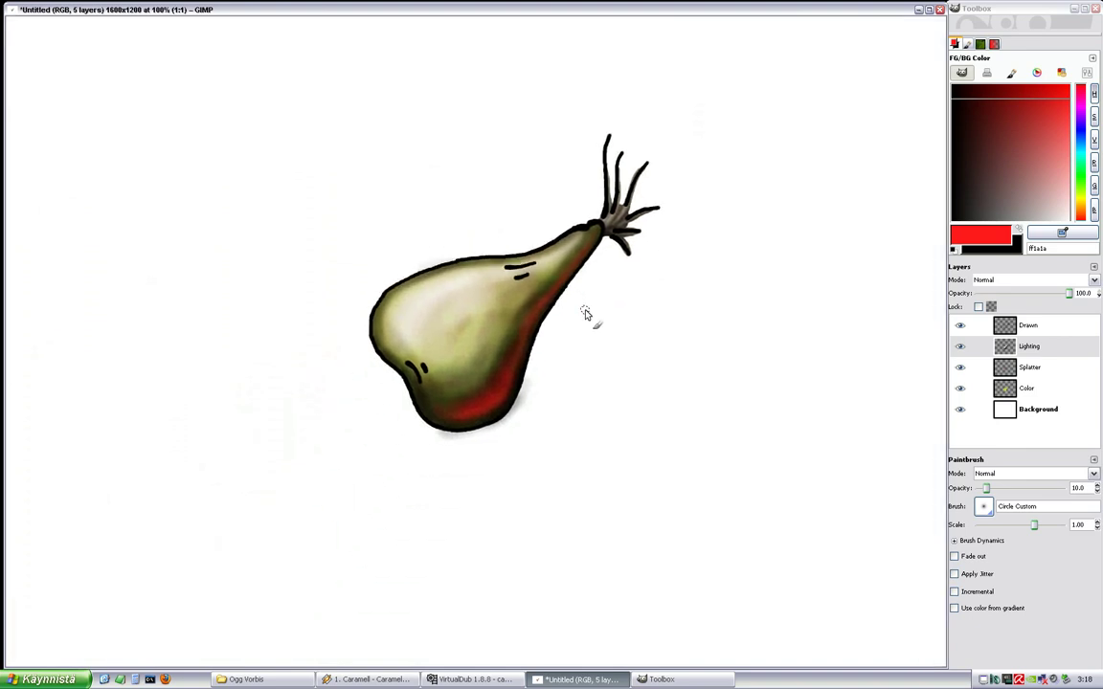
scroll(498, 347, up, 6)
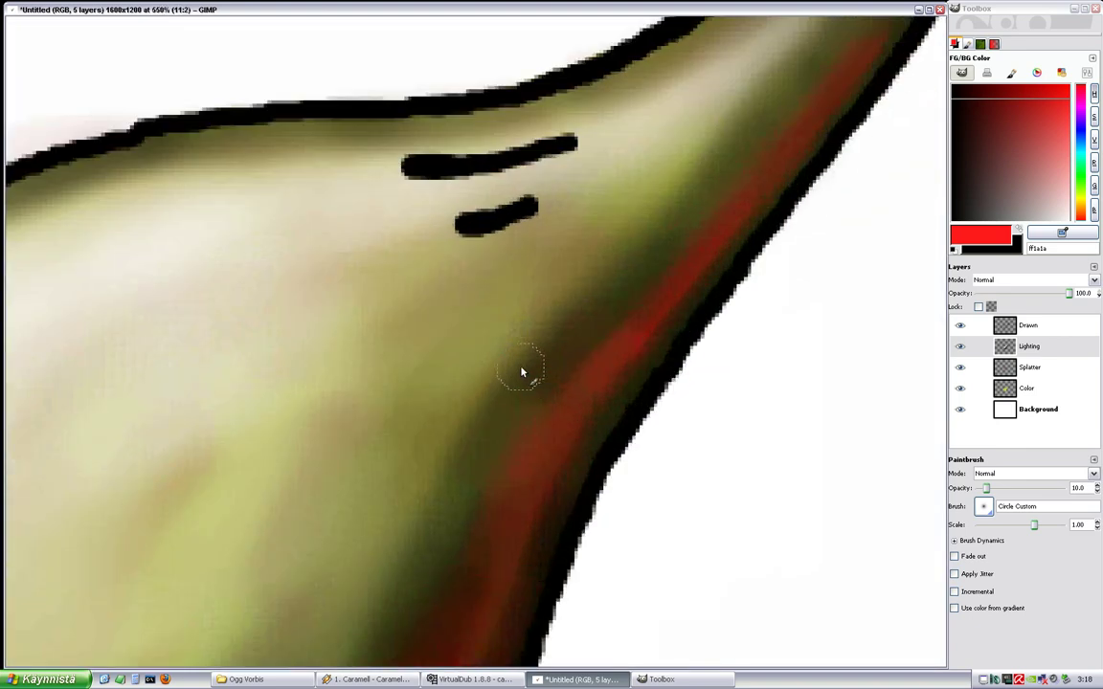
drag(615, 327, 514, 364)
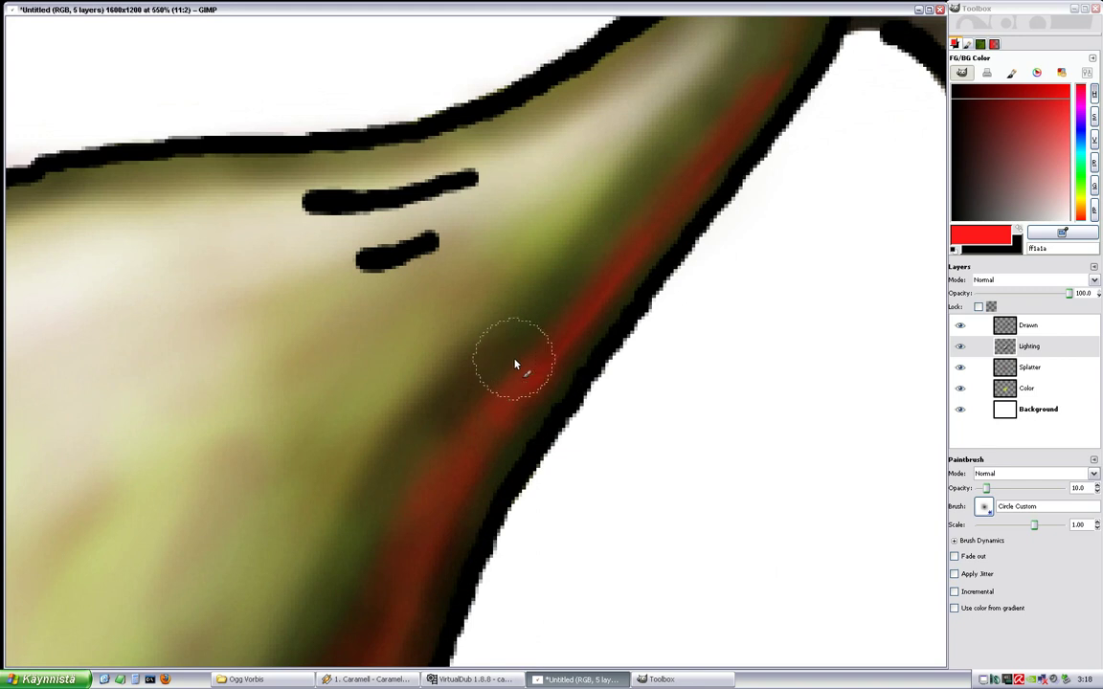
Swap to black 000000 and darken the inner edge of the red reflection from the neck down around the lower bulb.
key(x)
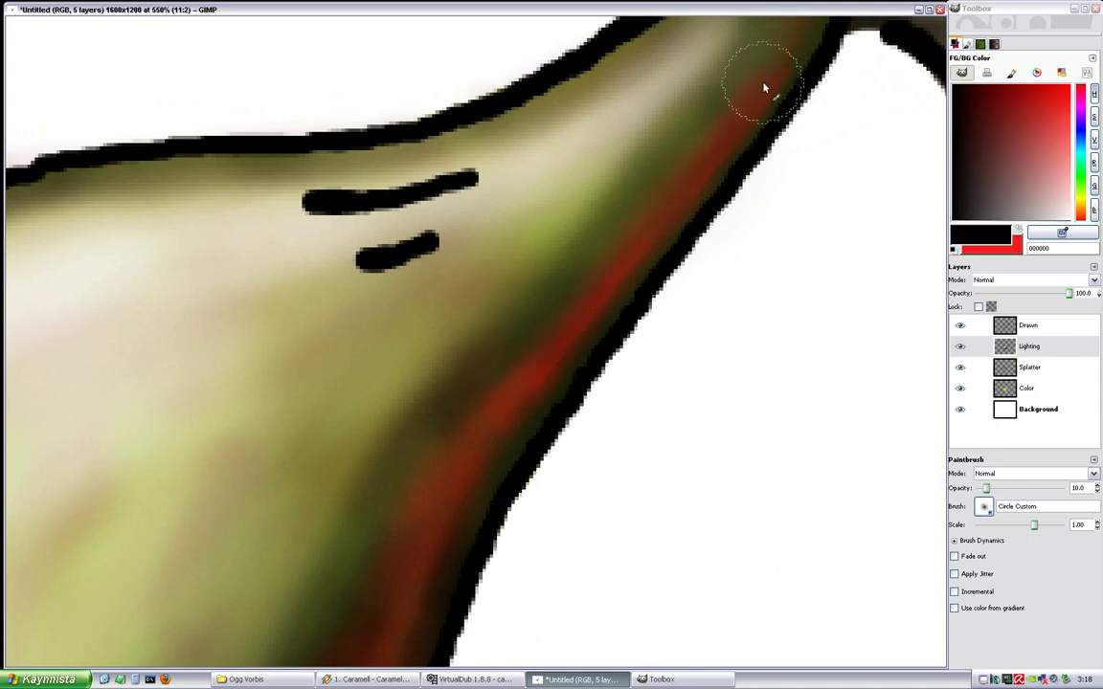
drag(764, 88, 714, 158)
drag(469, 420, 524, 293)
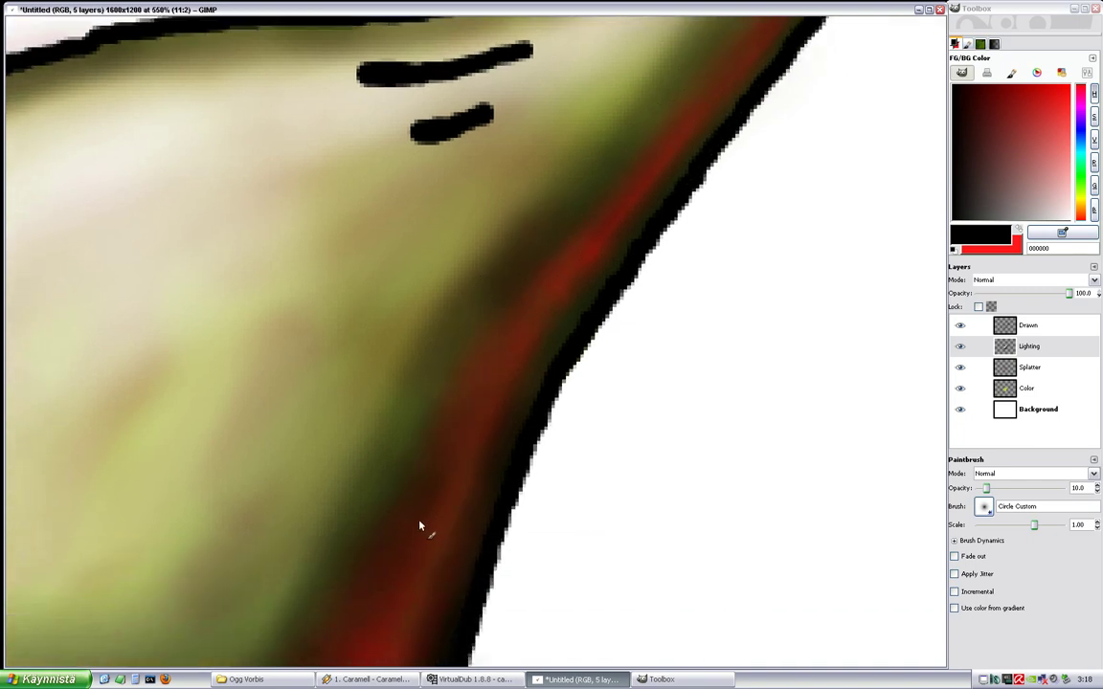
drag(419, 525, 536, 147)
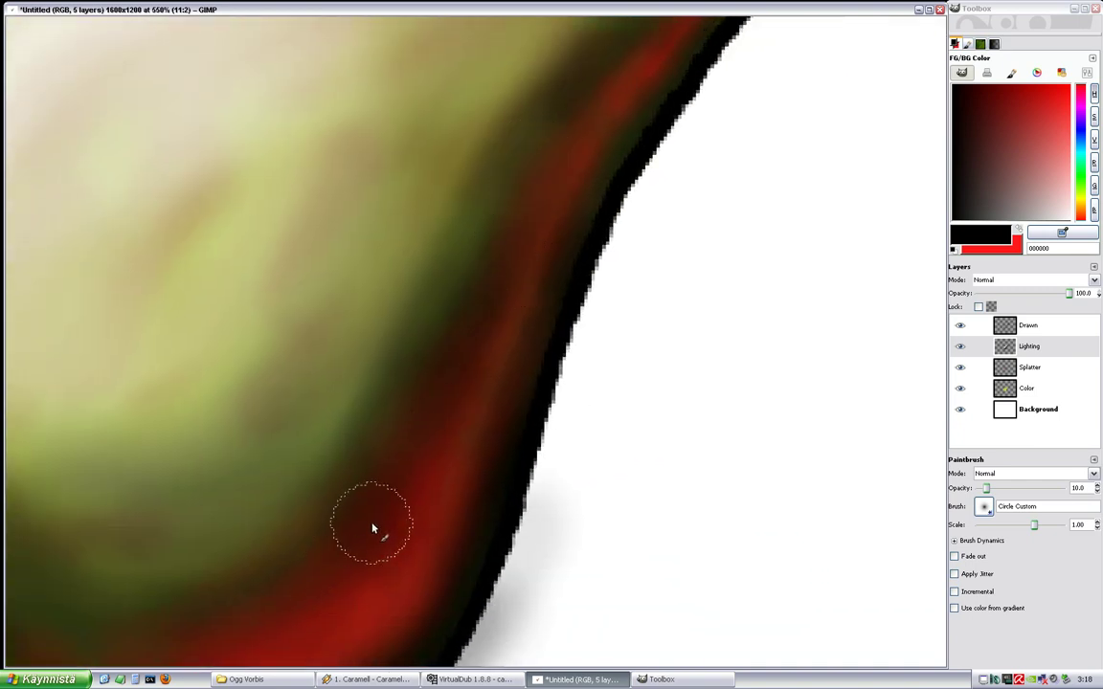
drag(374, 525, 536, 297)
mouse_move(315, 551)
mouse_down()
mouse_move(169, 543)
mouse_move(354, 521)
mouse_move(519, 408)
mouse_up()
mouse_move(239, 529)
mouse_down()
mouse_move(266, 531)
mouse_move(602, 266)
mouse_up()
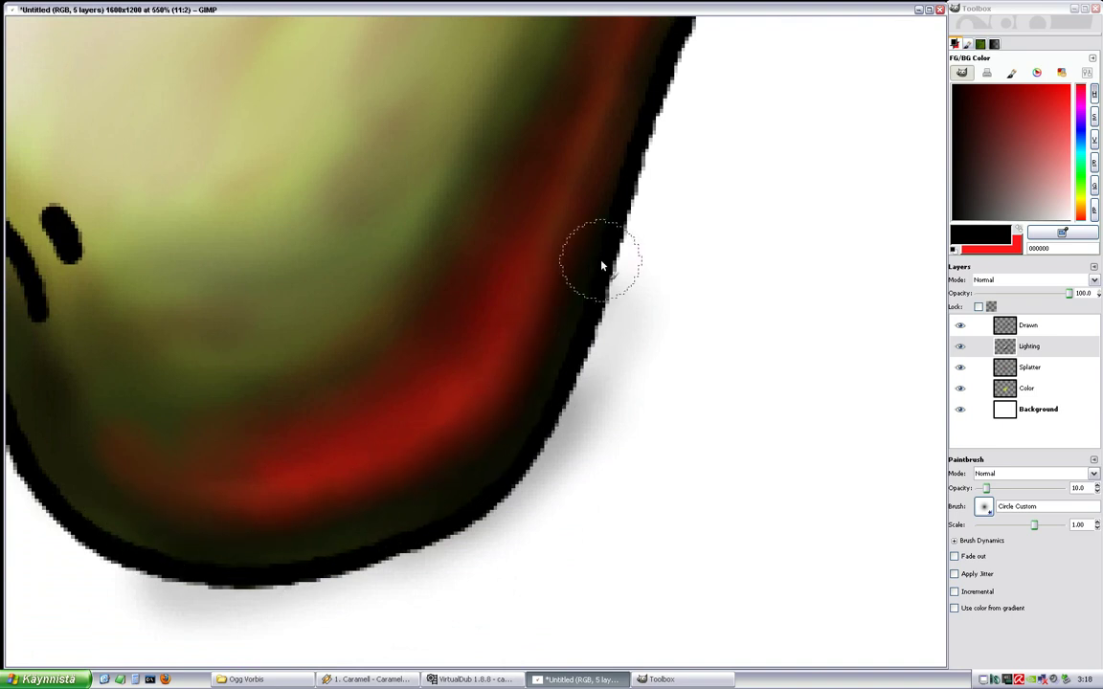
mouse_move(553, 331)
mouse_down()
mouse_move(436, 467)
mouse_move(274, 515)
mouse_move(79, 464)
mouse_move(195, 495)
mouse_move(94, 421)
mouse_move(86, 377)
mouse_move(197, 457)
mouse_move(363, 414)
mouse_move(252, 433)
mouse_up()
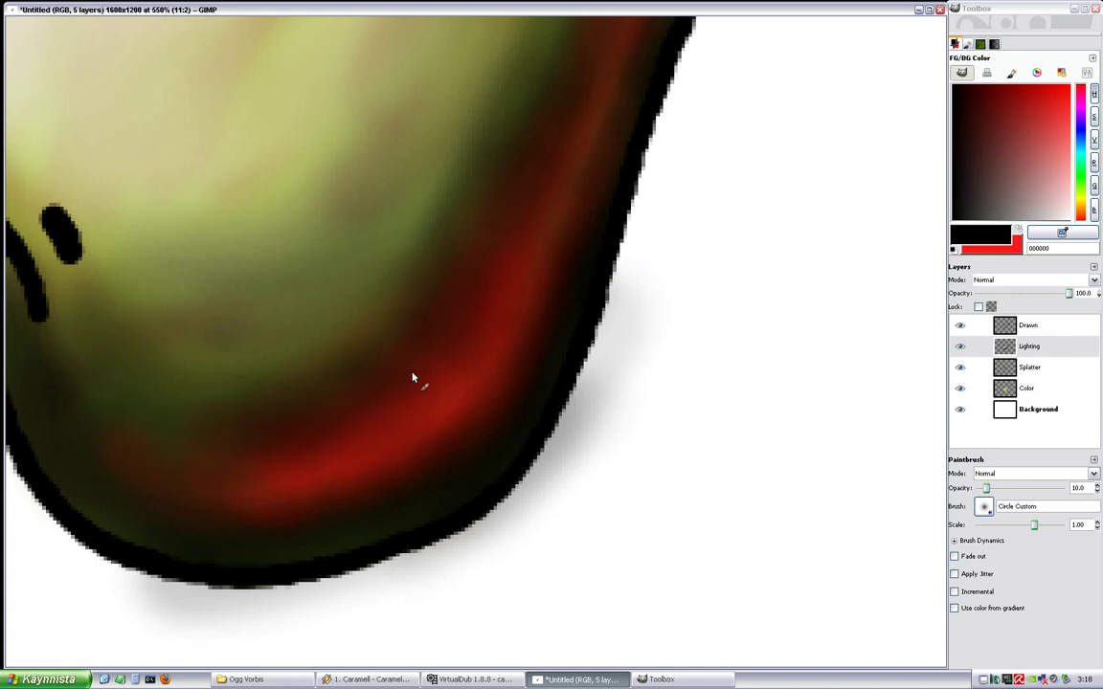
mouse_move(425, 382)
mouse_down()
mouse_move(541, 333)
mouse_move(383, 481)
mouse_move(324, 373)
mouse_up()
Examine the shaded pear on the whole canvas and close up around its bulb.
scroll(332, 359, down, 4)
key(minus)
key(minus)
key(minus)
key(minus)
key(minus)
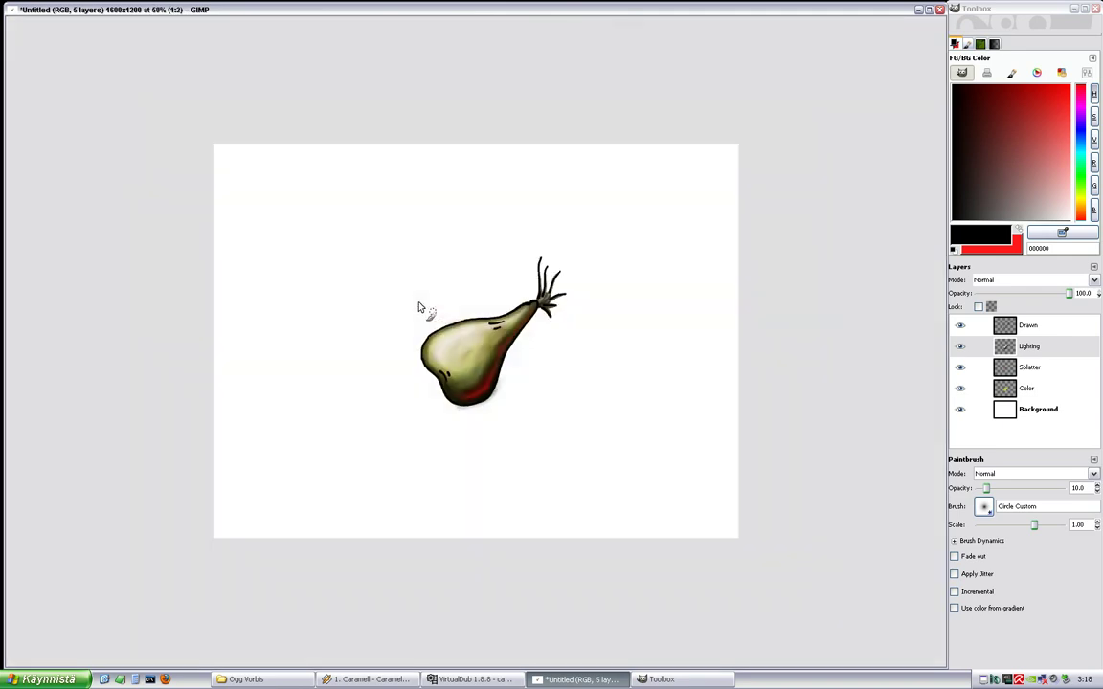
key(plus)
key(plus)
key(plus)
key(plus)
key(plus)
key(plus)
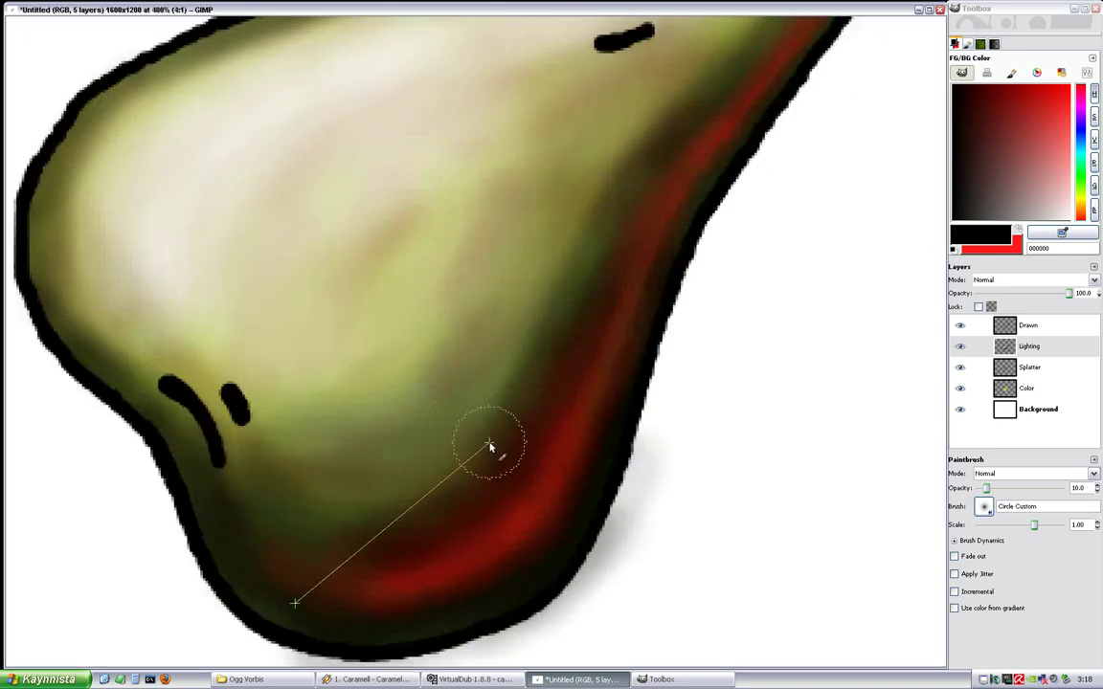
Darken the inner edge of the red reflection with black where the bulb curves into the neck, and check the whole pear.
mouse_move(573, 216)
mouse_down()
mouse_move(507, 362)
mouse_move(388, 474)
mouse_move(298, 465)
mouse_move(458, 445)
mouse_move(638, 159)
mouse_up()
drag(663, 116, 445, 424)
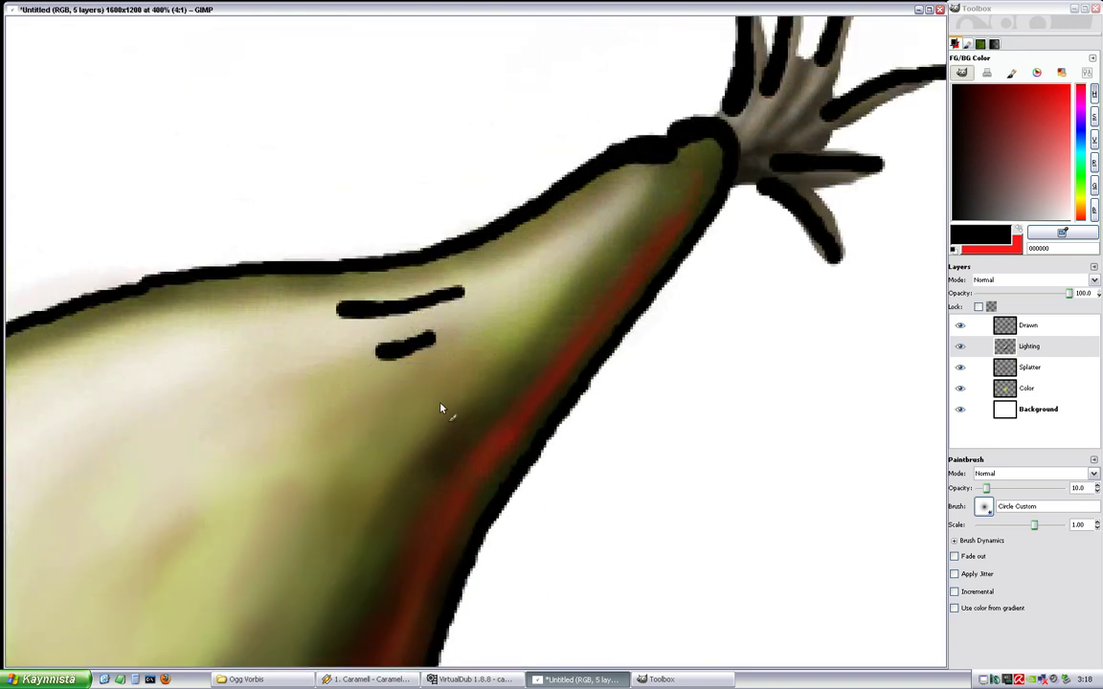
key(minus)
key(minus)
key(minus)
key(minus)
key(minus)
key(minus)
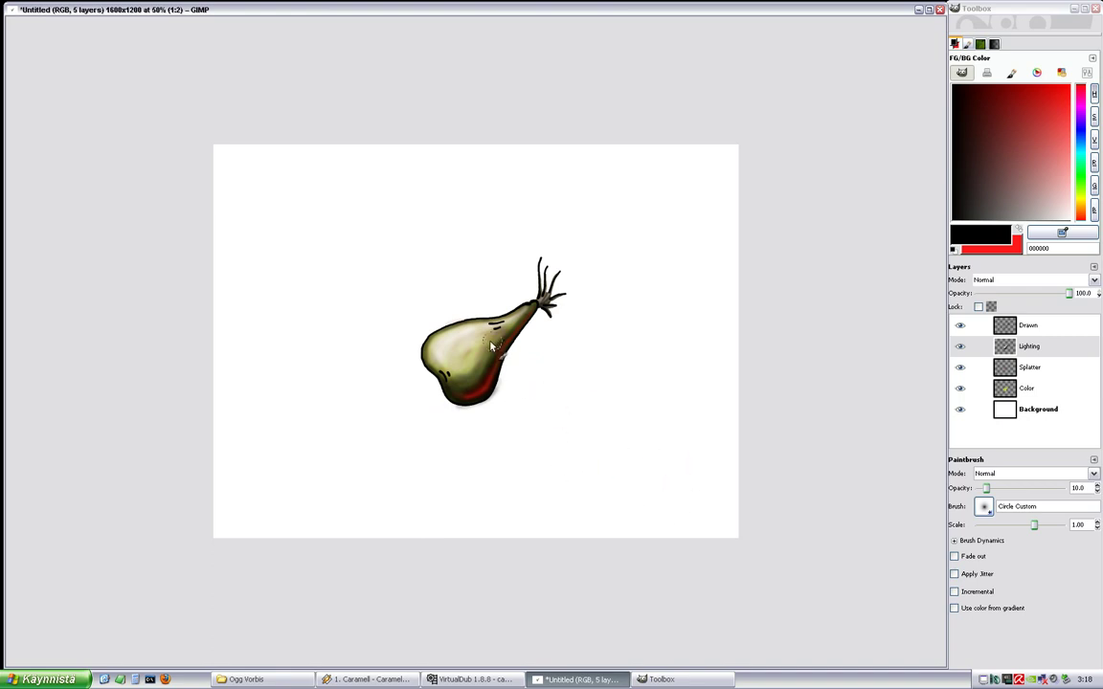
Swap to red ff1a1a and strengthen the reflection through the curve between bulb and neck, checking it on the whole canvas.
scroll(490, 346, up, 6)
key(x)
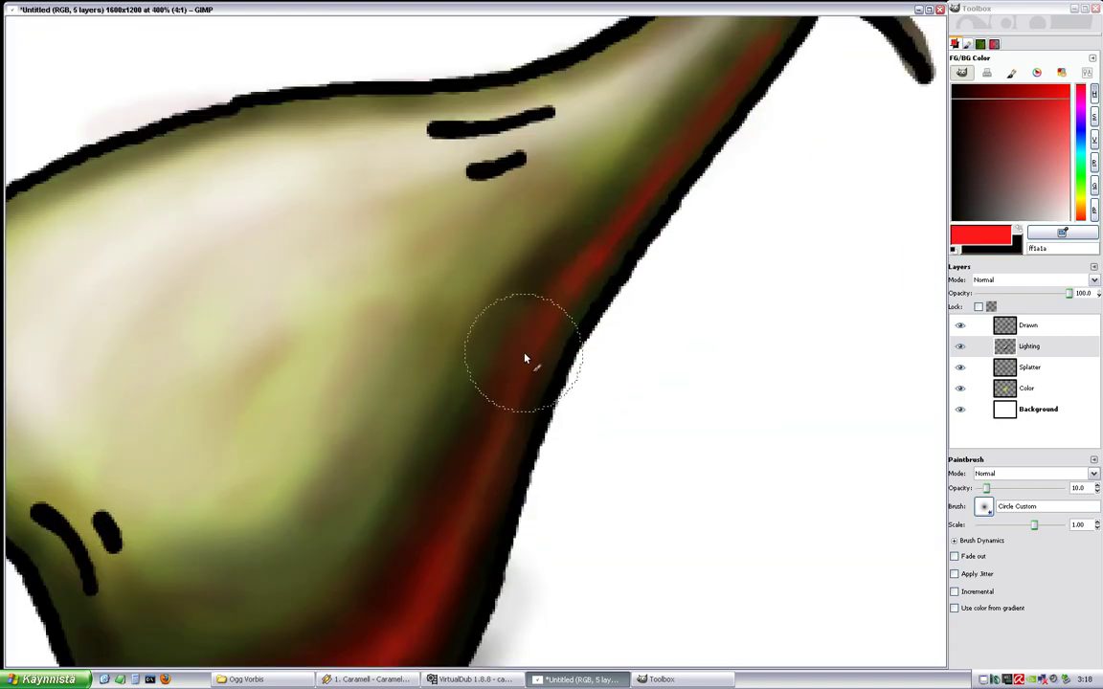
scroll(524, 359, up, 1)
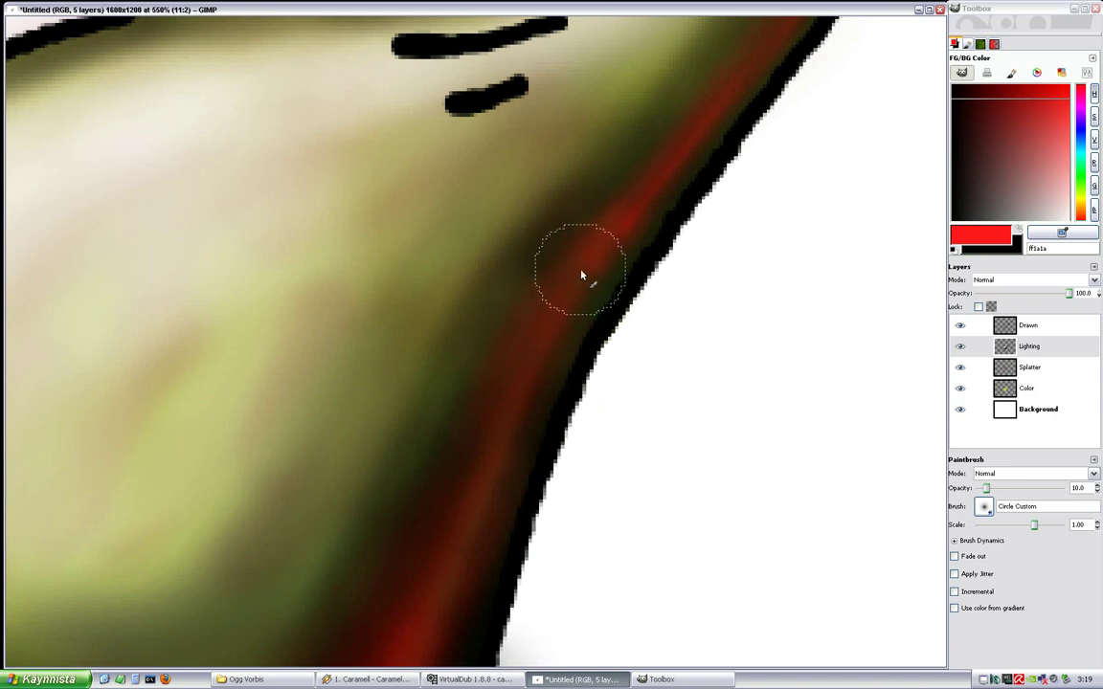
mouse_move(581, 273)
mouse_down()
mouse_move(449, 499)
mouse_move(658, 146)
mouse_up()
scroll(525, 327, down, 2)
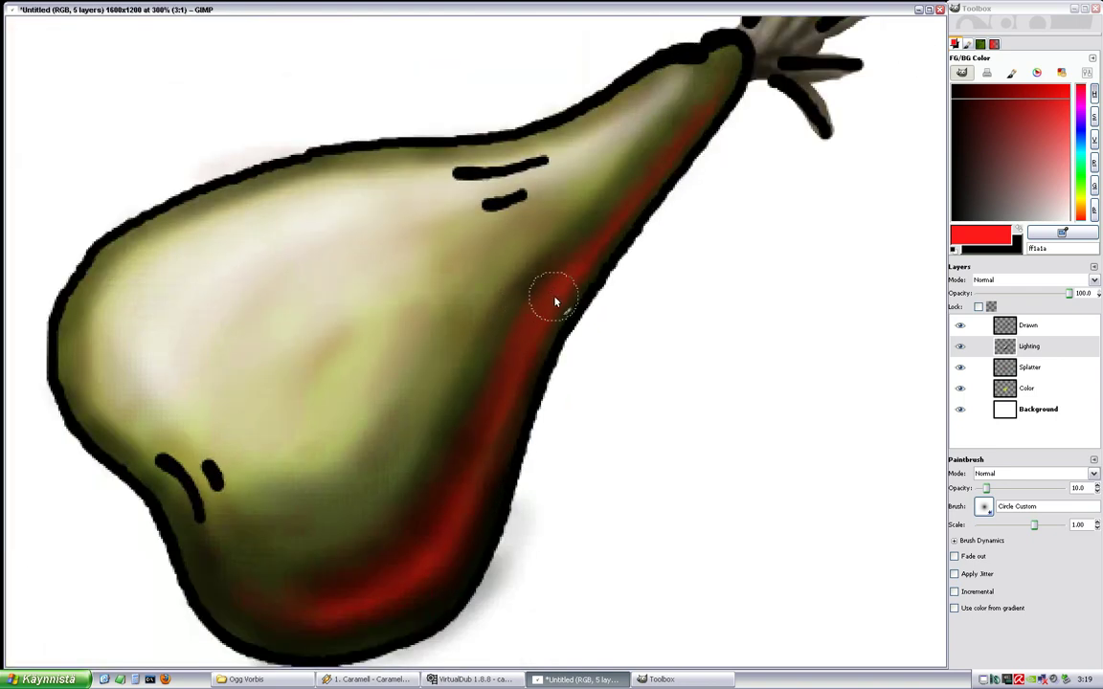
key(minus)
key(minus)
key(minus)
key(minus)
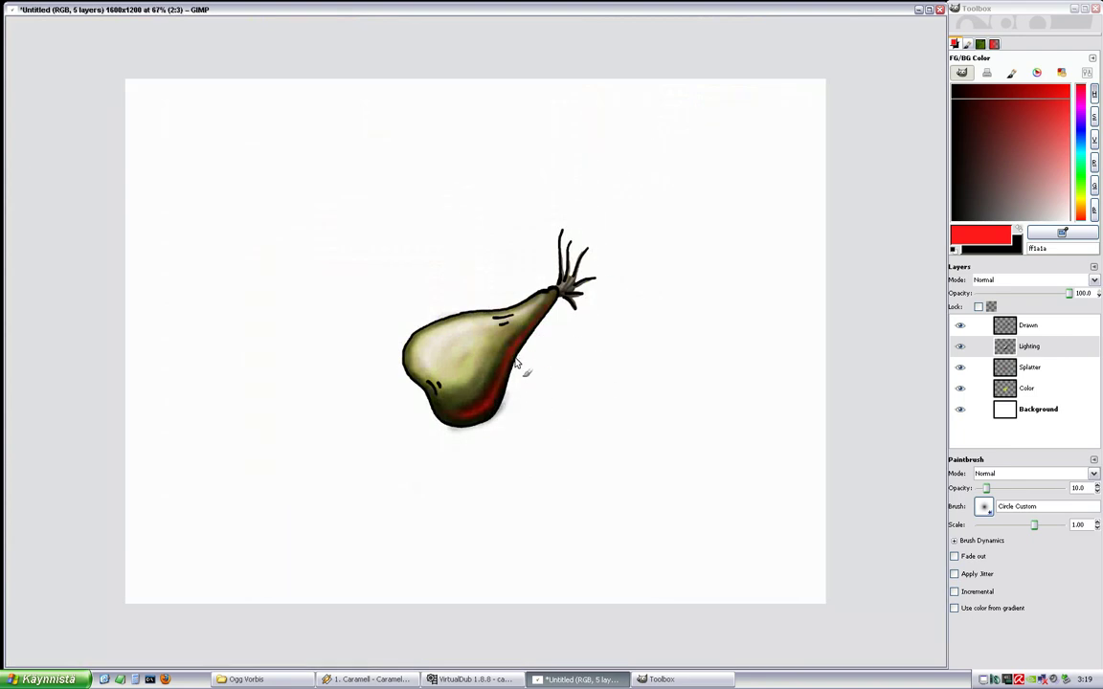
Swap to black 000000 and narrow the red streak at the bulb-neck curve by darkening its inner edge with a smaller brush.
key(plus)
key(plus)
key(plus)
key(plus)
key(plus)
key(plus)
key(plus)
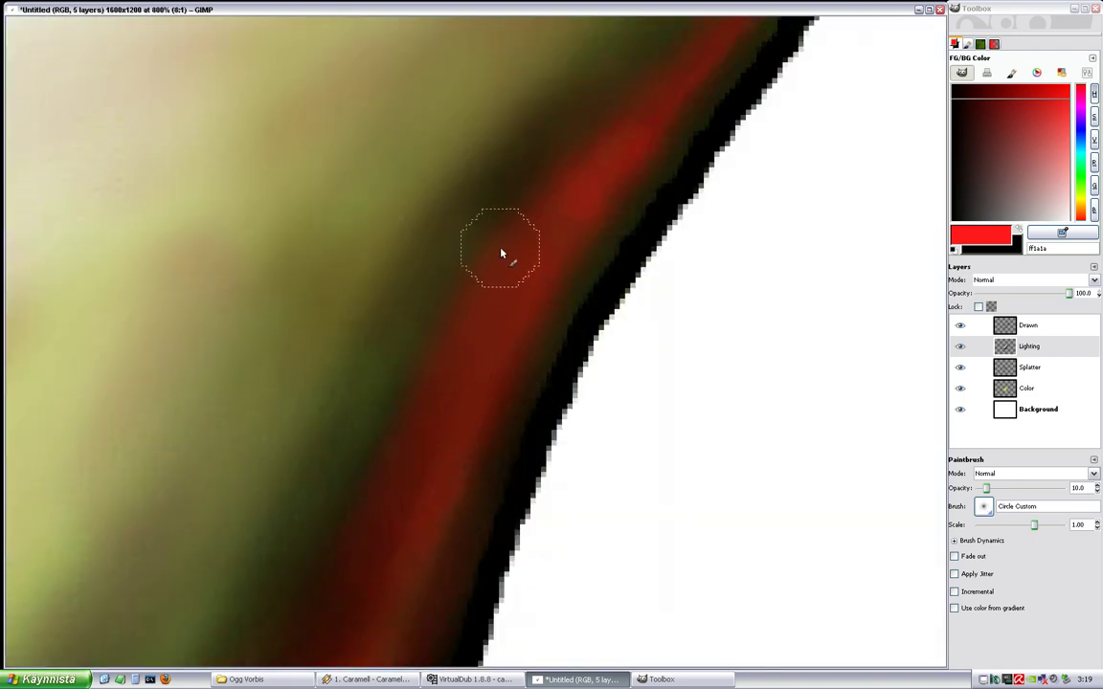
scroll(505, 240, down, 2)
key(x)
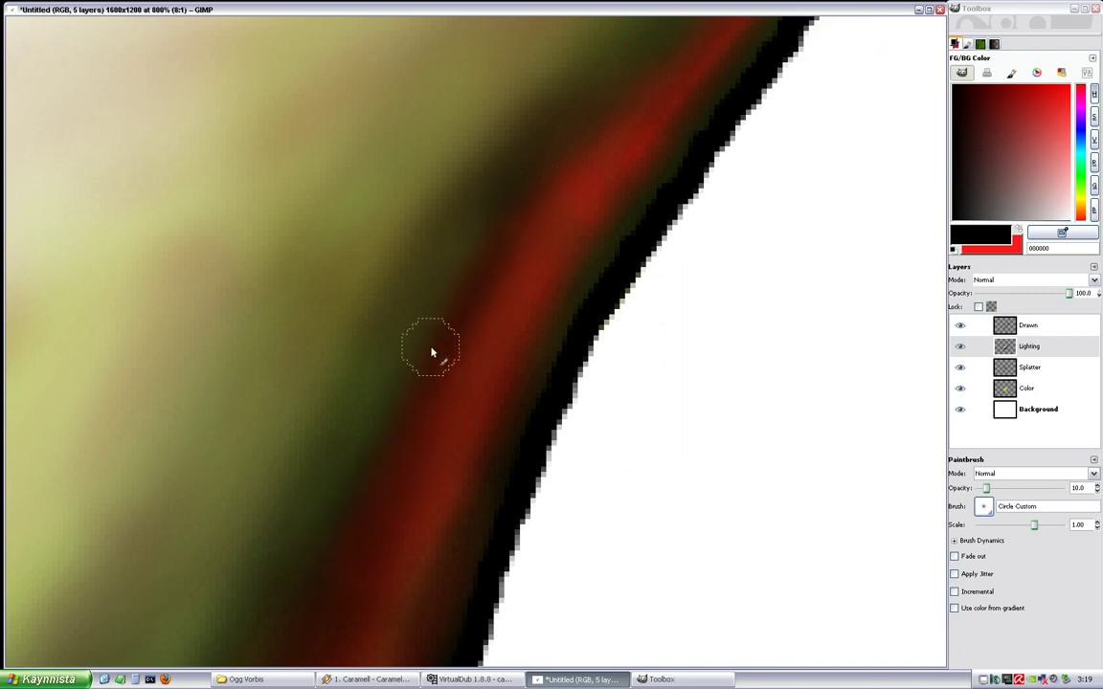
key(minus)
key(minus)
Soften the dark shading beside the red reflection, from the bulb up to the neck, with the Circle Custom Eraser at 10% opacity.
key(shift+e)
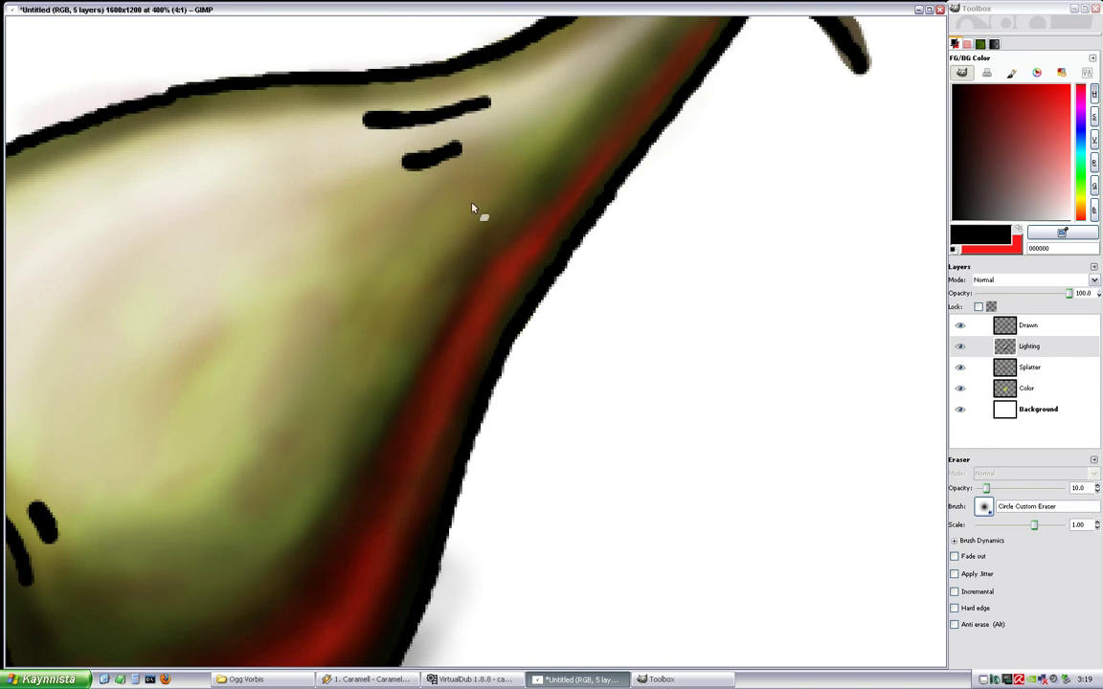
drag(360, 390, 352, 335)
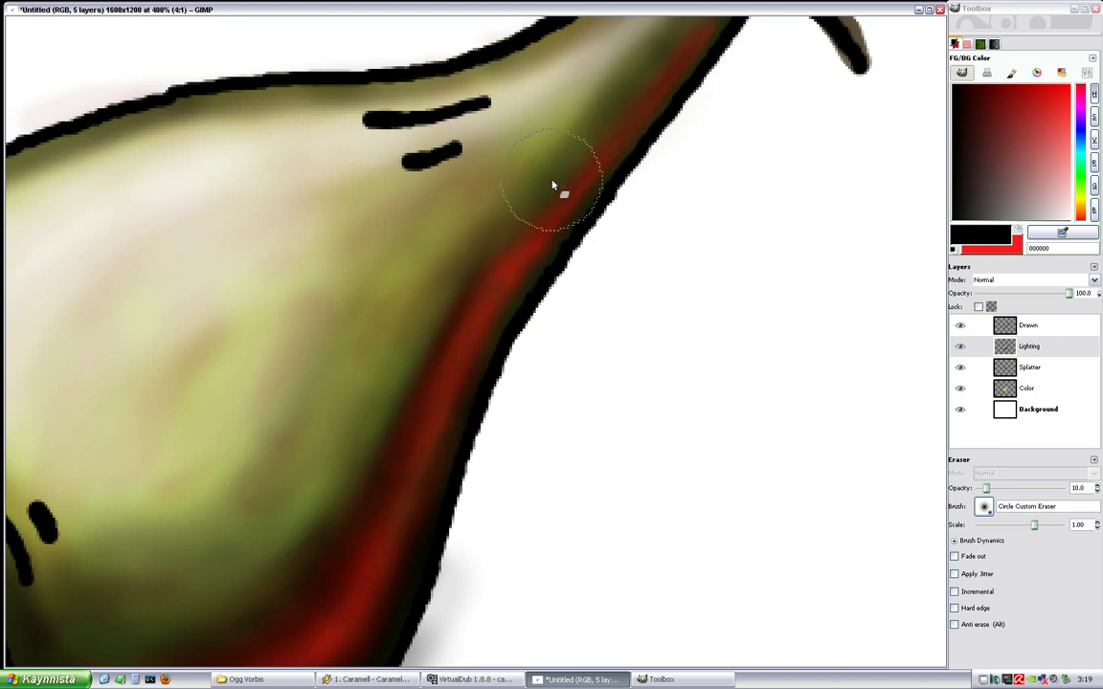
drag(540, 150, 413, 318)
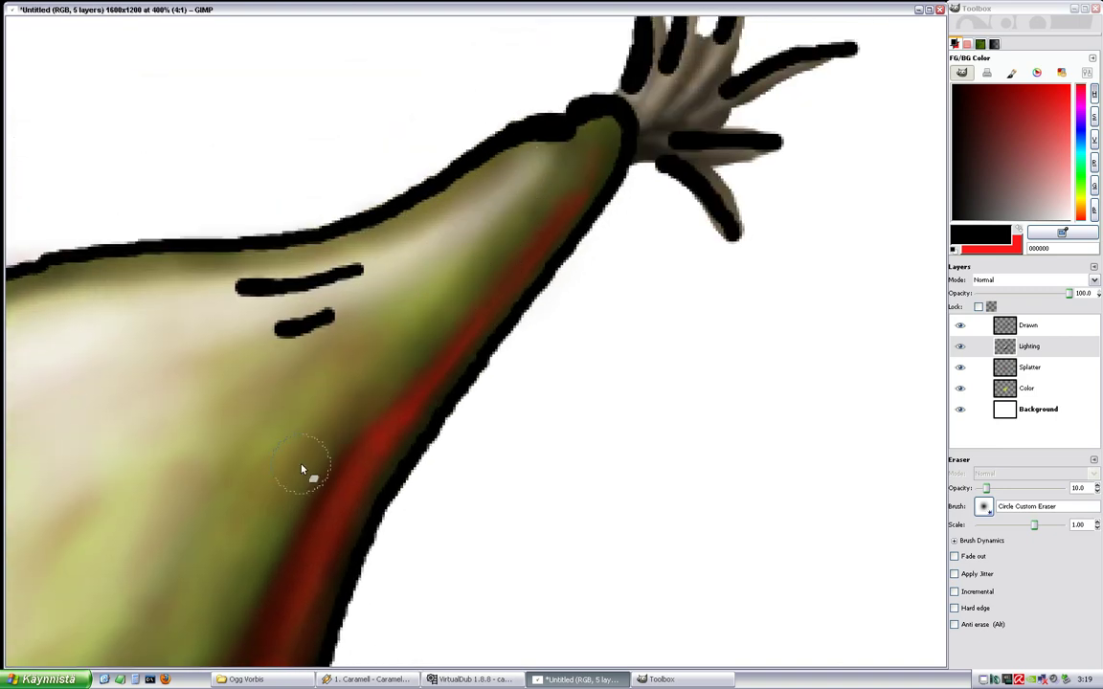
scroll(305, 447, down, 8)
scroll(483, 386, up, 4)
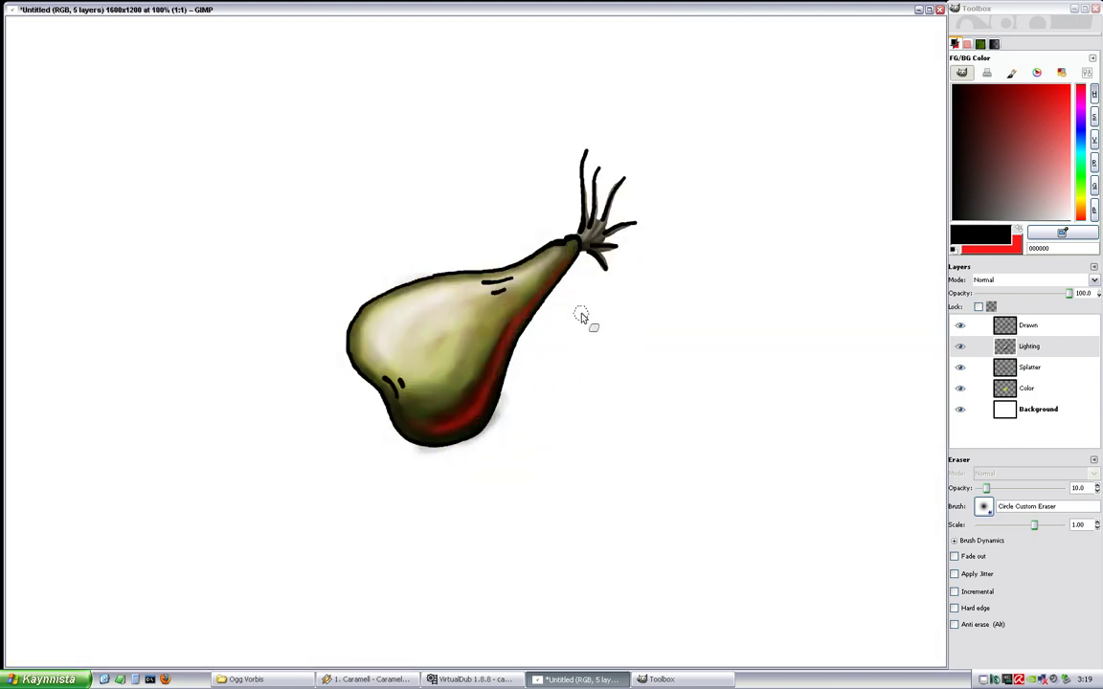
Return to the Paintbrush and paint a thin black shadow along the inner edge of the red reflection on the neck.
scroll(581, 318, down, 1)
scroll(565, 331, up, 5)
key(p)
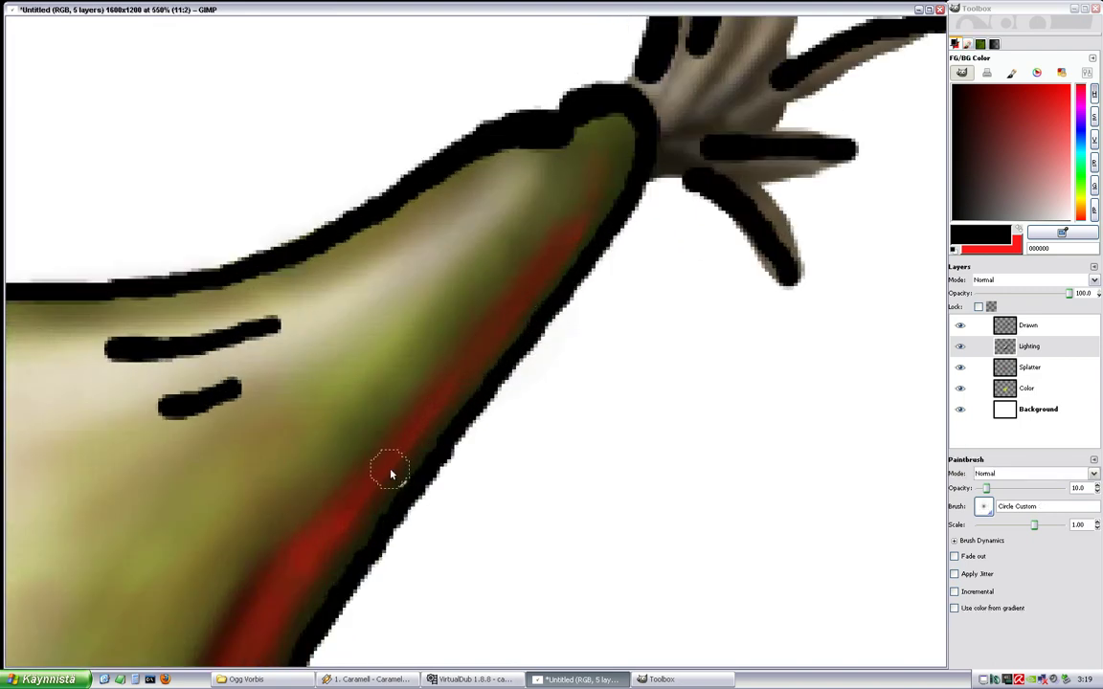
scroll(440, 436, up, 1)
scroll(490, 403, up, 2)
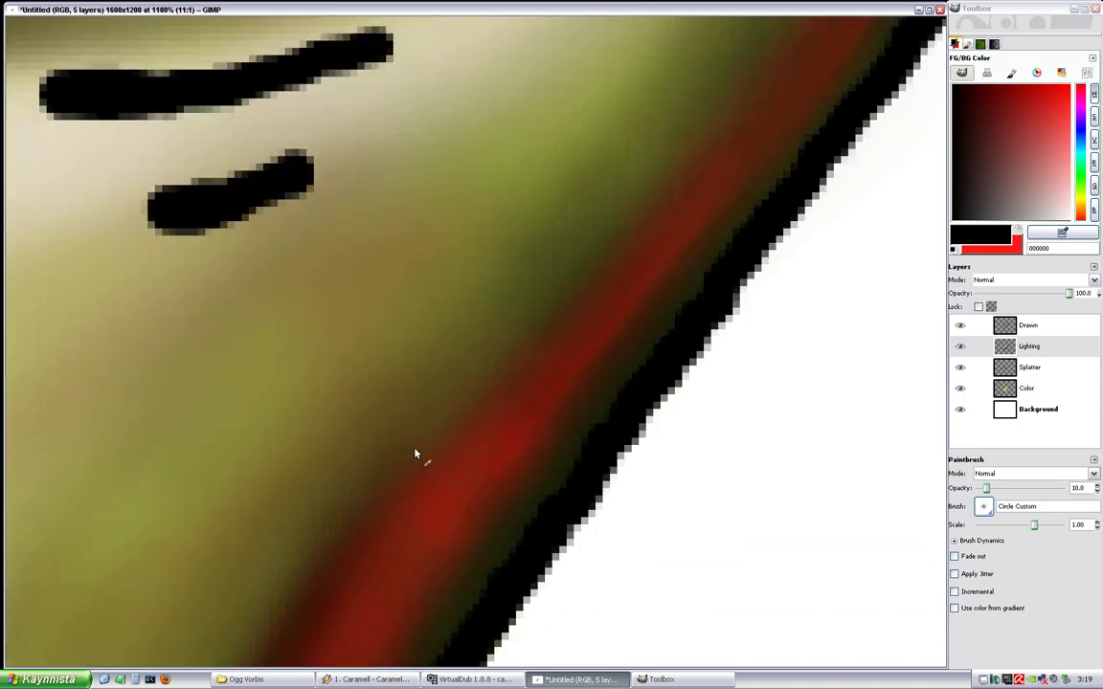
mouse_move(550, 281)
mouse_down()
mouse_move(376, 510)
mouse_move(768, 103)
mouse_move(651, 240)
mouse_up()
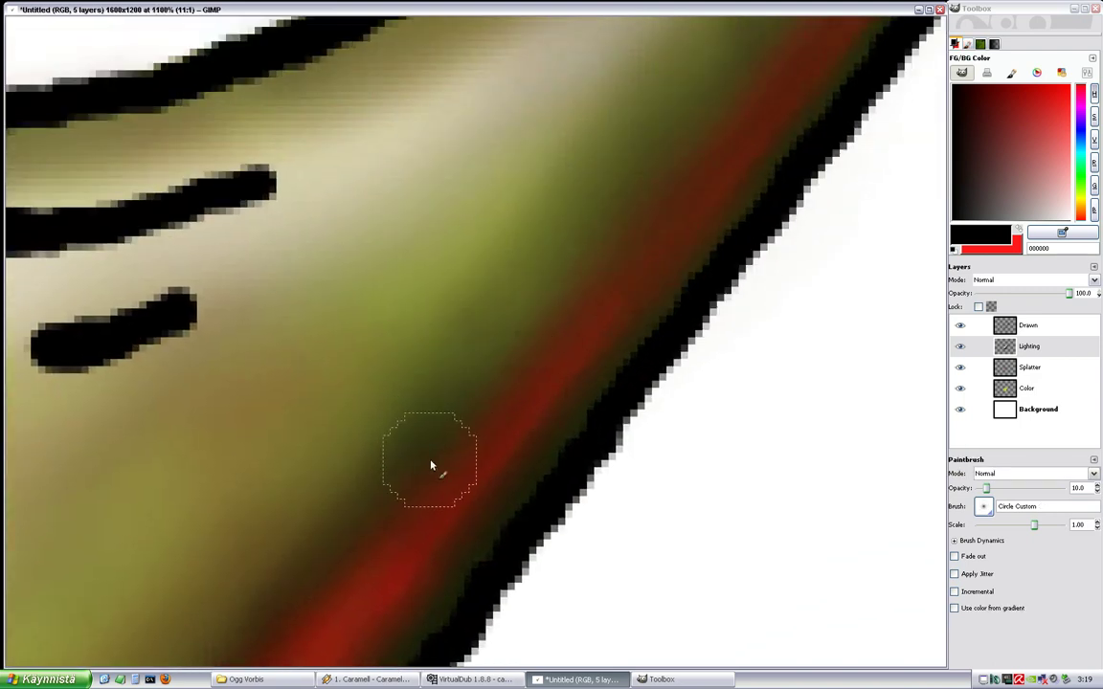
drag(431, 466, 600, 254)
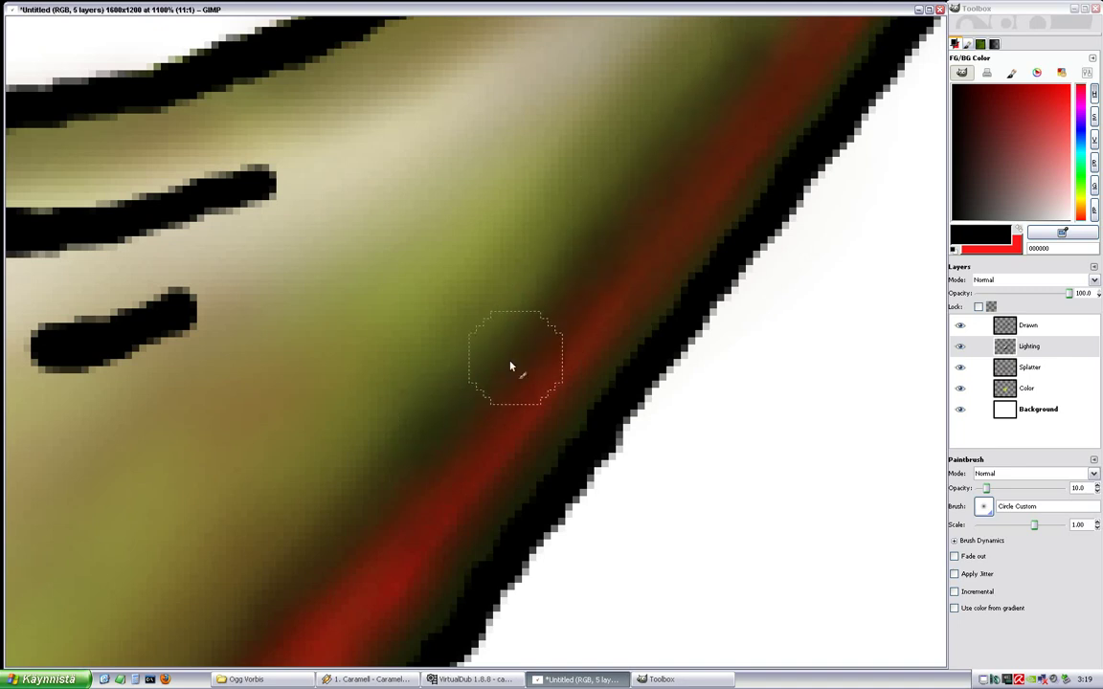
drag(453, 517, 553, 296)
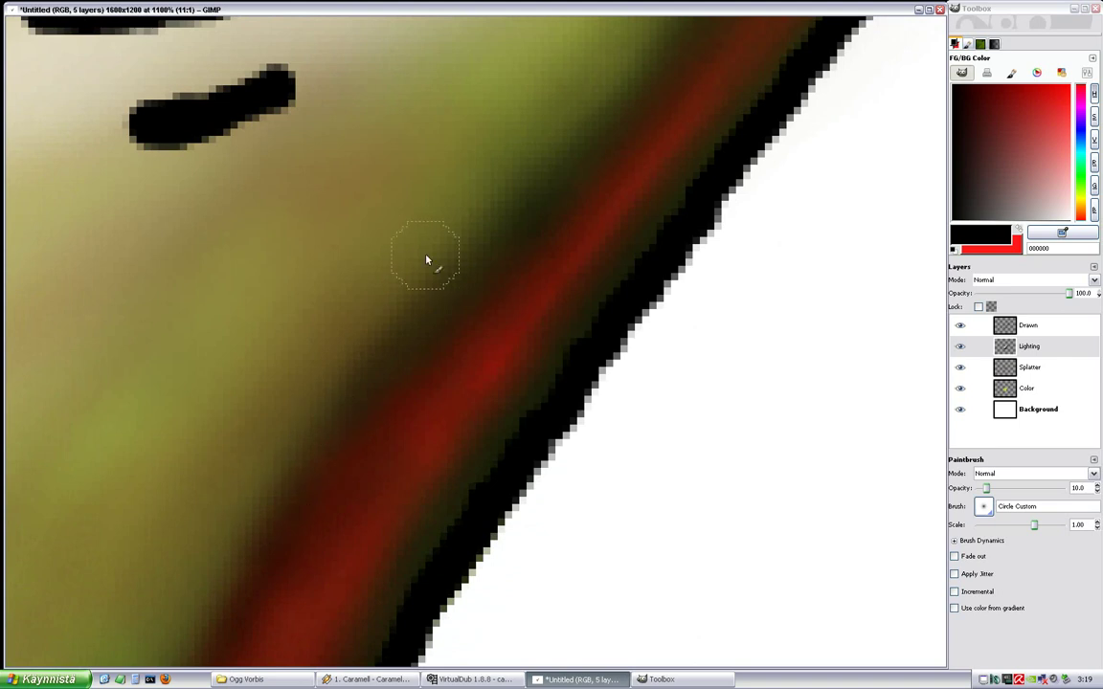
scroll(427, 260, down, 8)
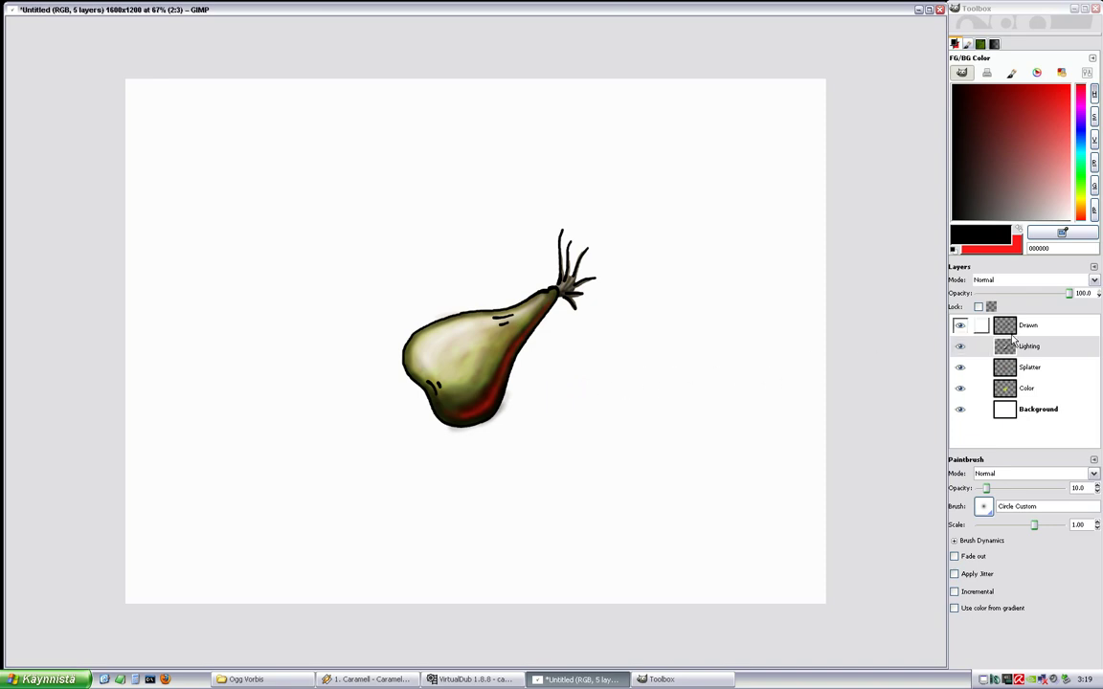
Try the Overlay blend mode on the Lighting layer and examine the pear with it.
click(1011, 349)
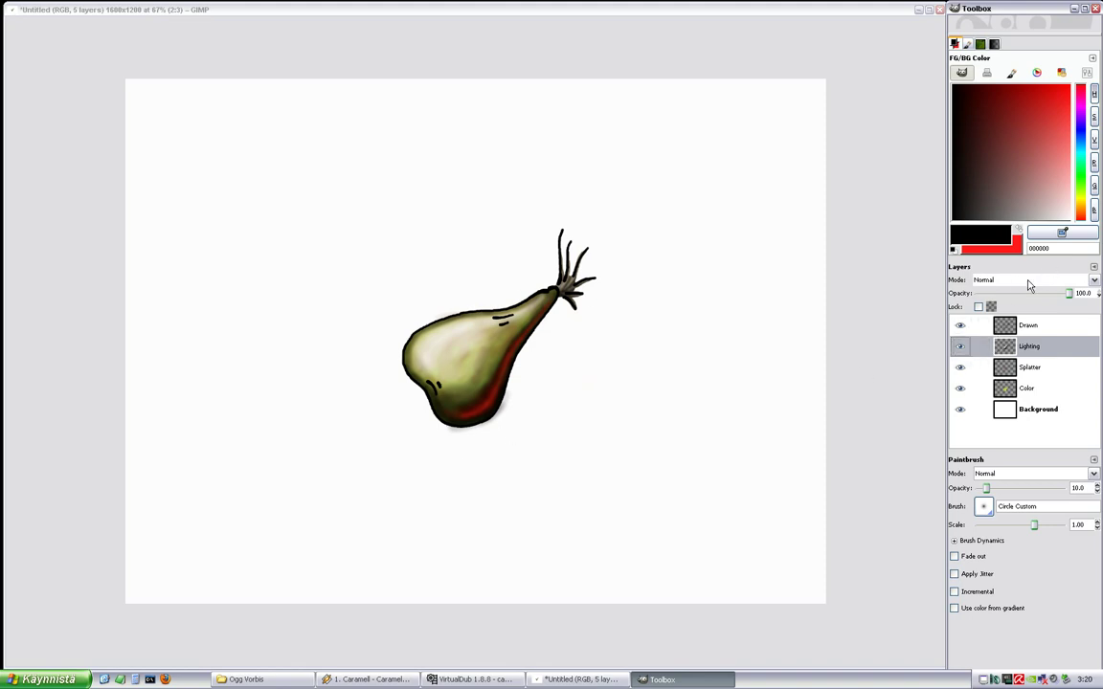
click(1029, 286)
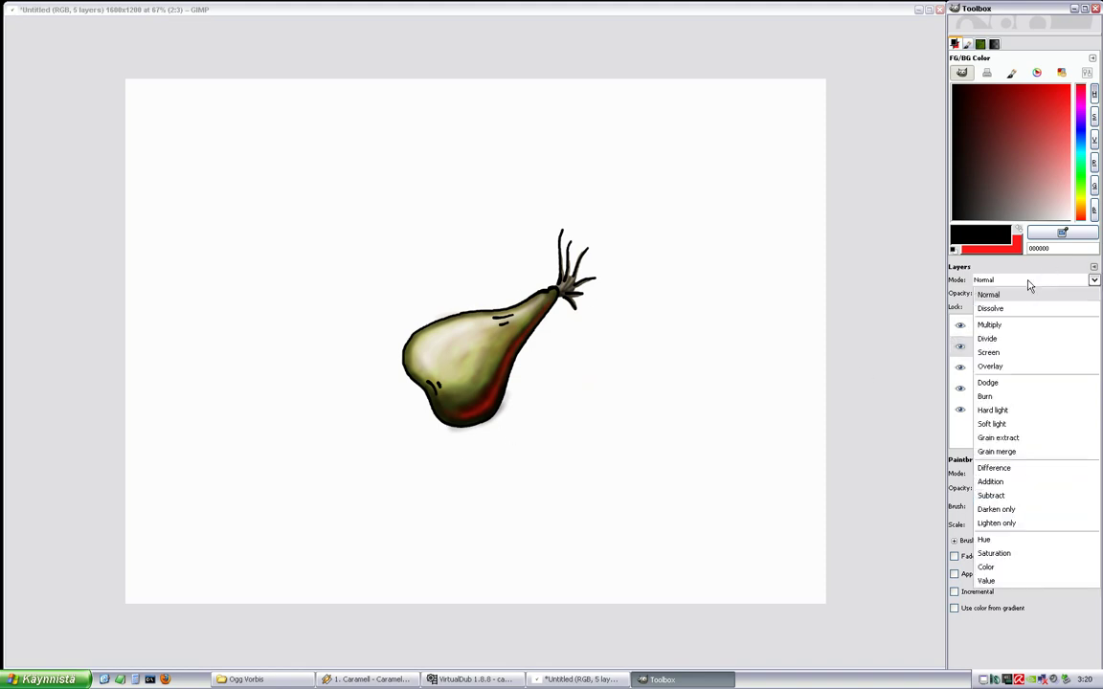
click(991, 367)
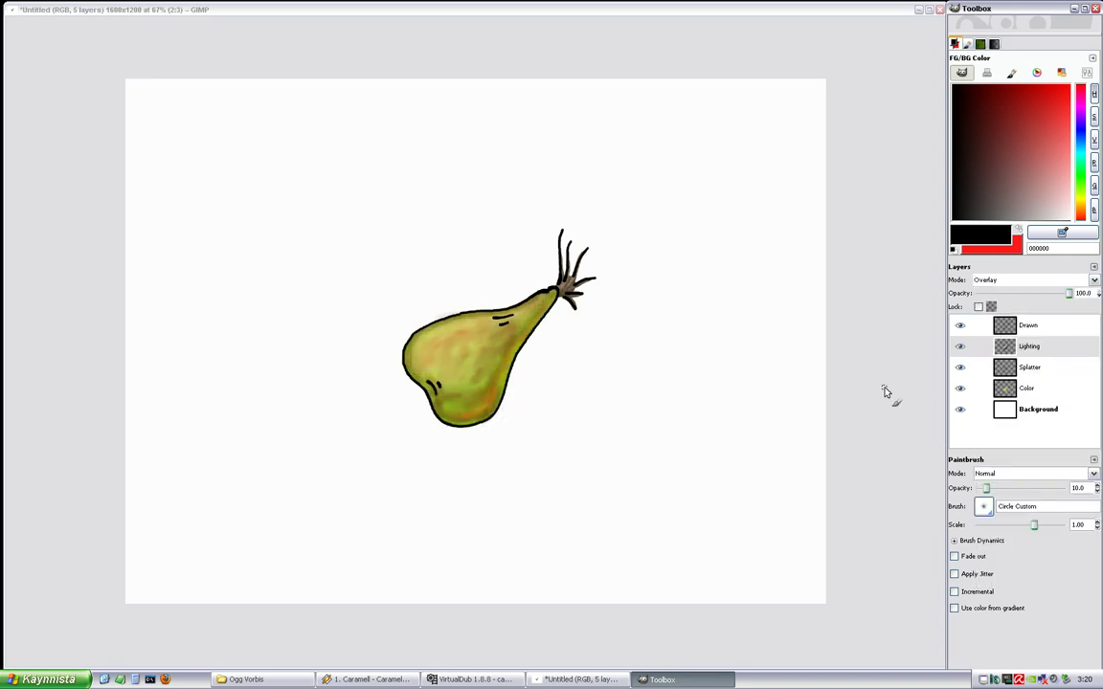
key(1)
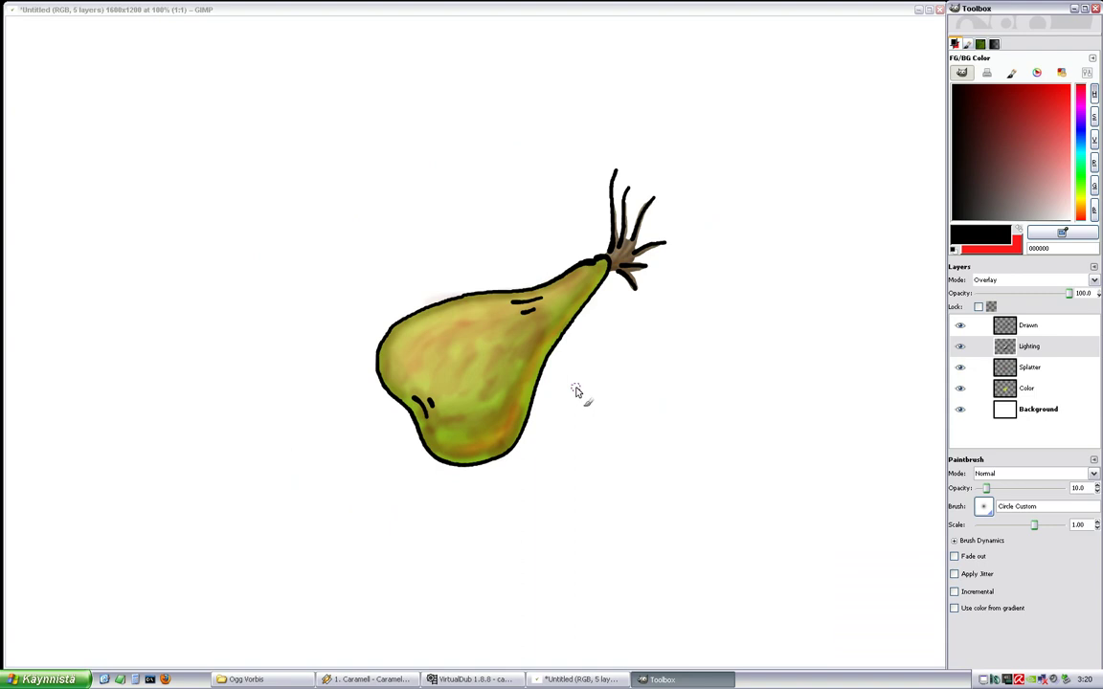
key(minus)
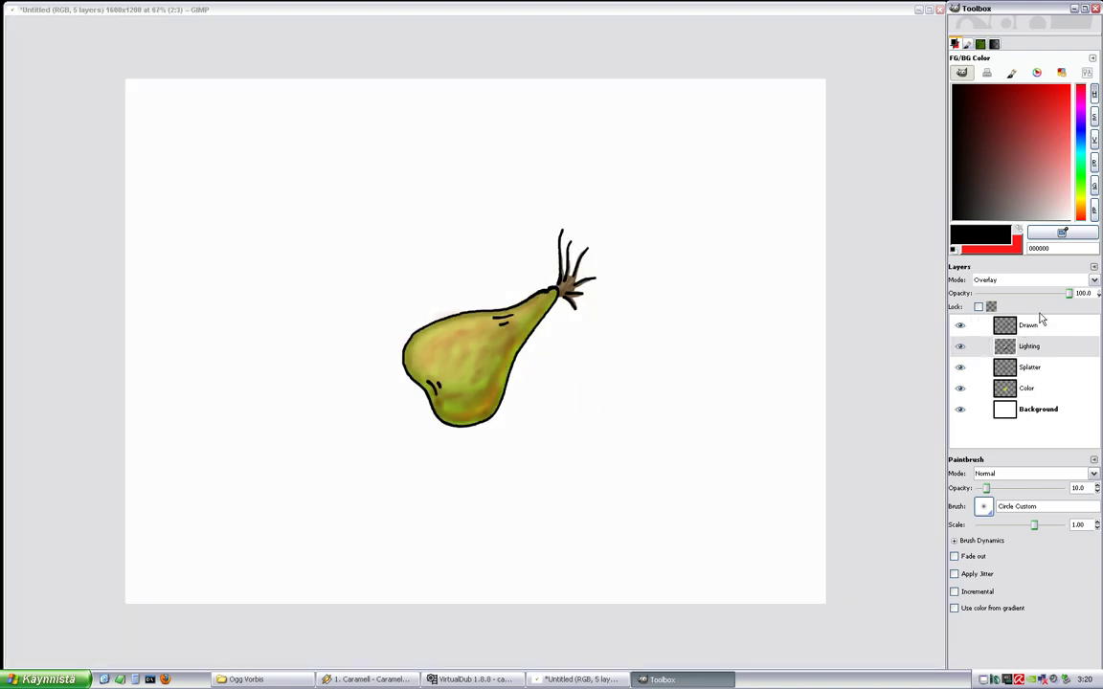
Set the Lighting layer's blend mode to Hard light and its opacity to 75%, and check the pear.
click(1046, 283)
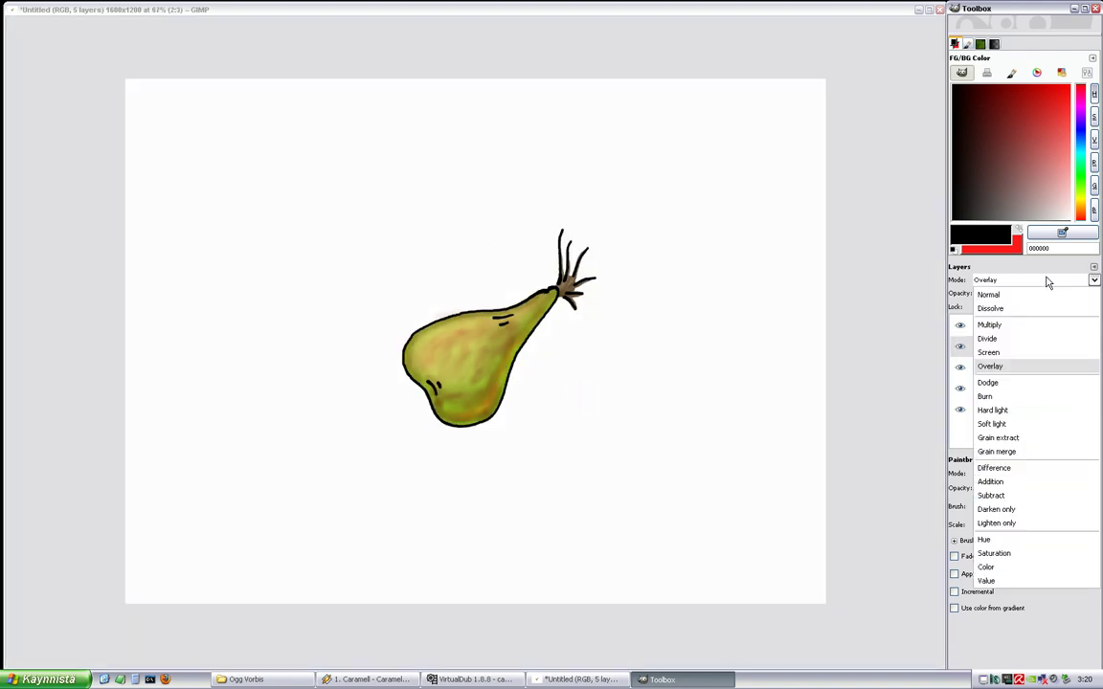
click(1005, 412)
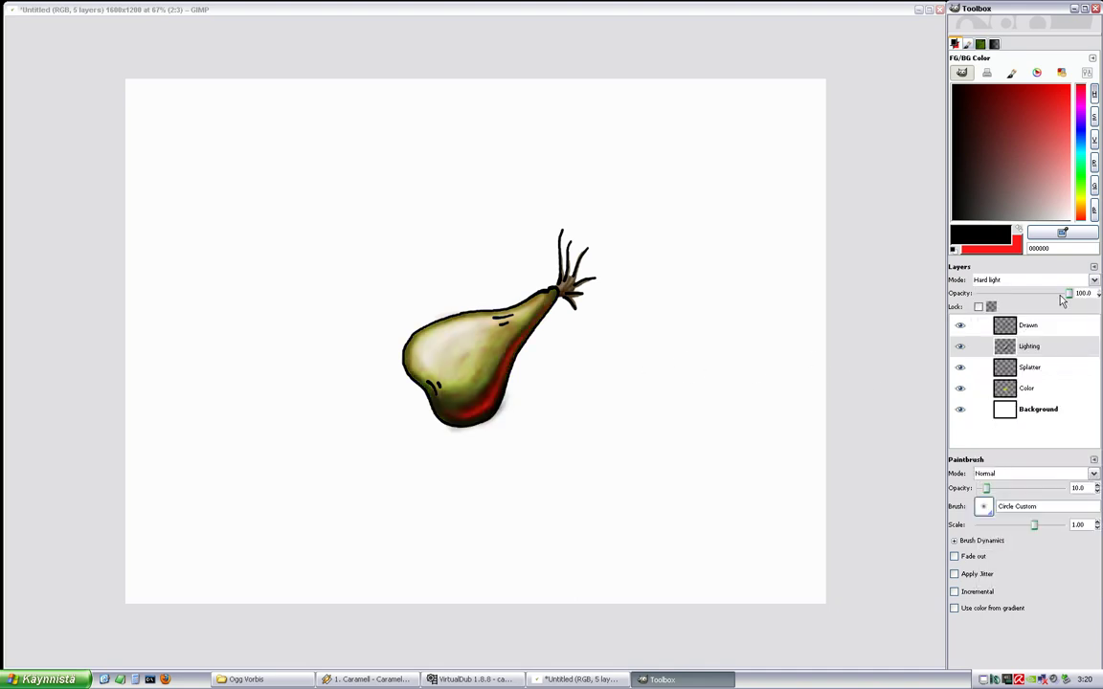
drag(1072, 299, 1025, 303)
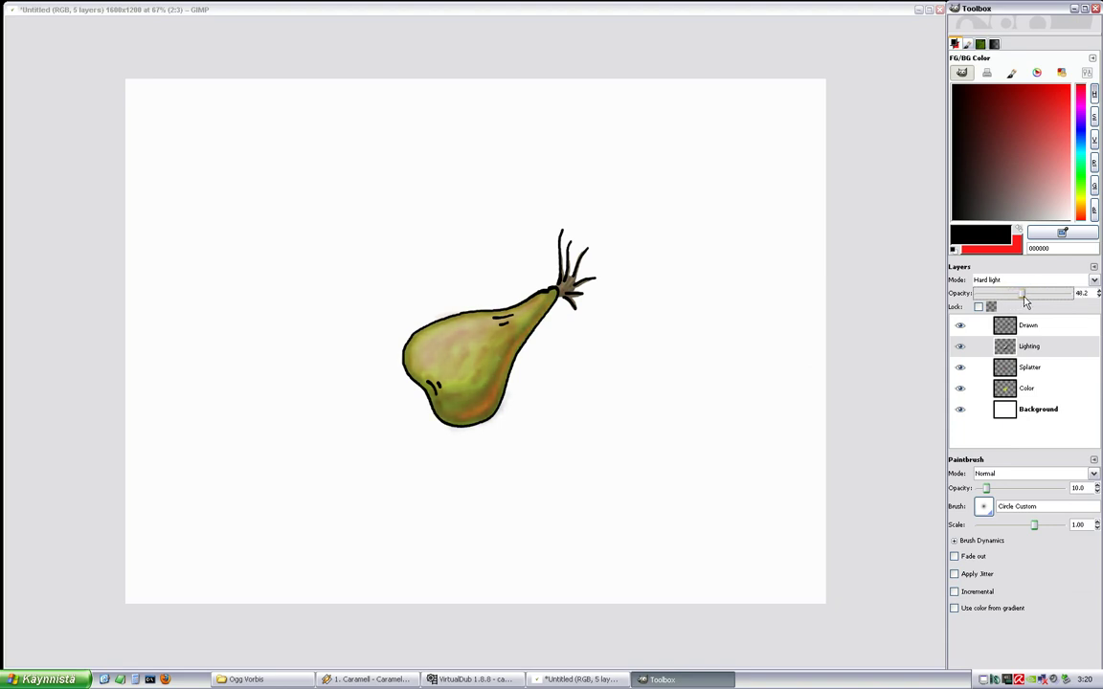
double_click(1089, 294)
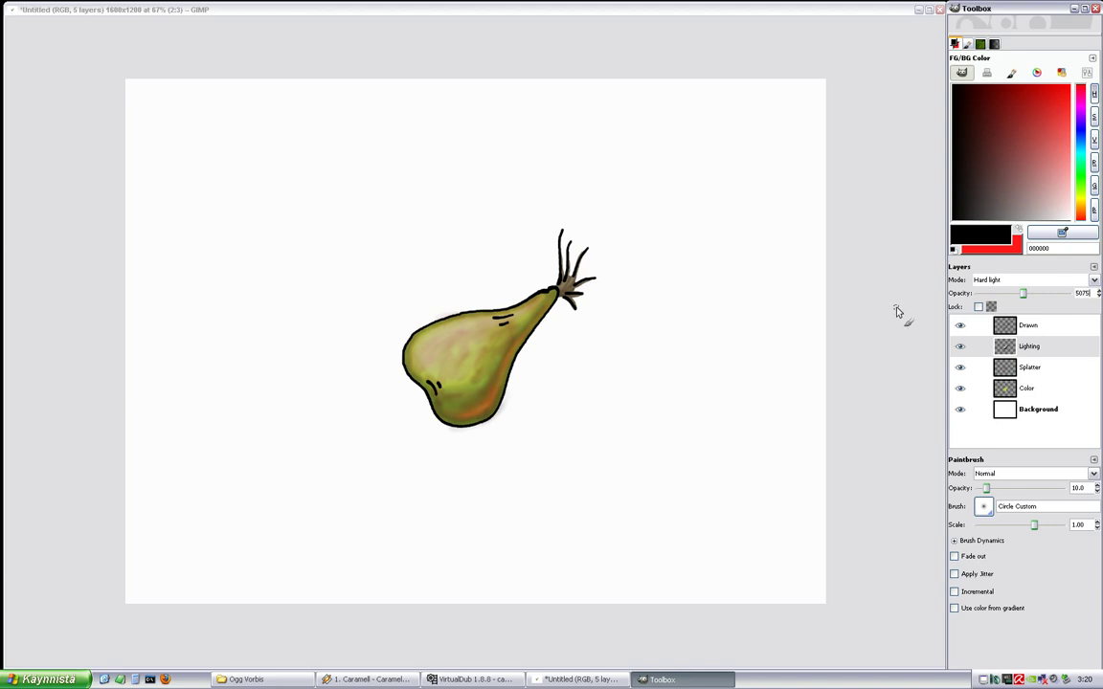
key(Return)
drag(1090, 293, 798, 301)
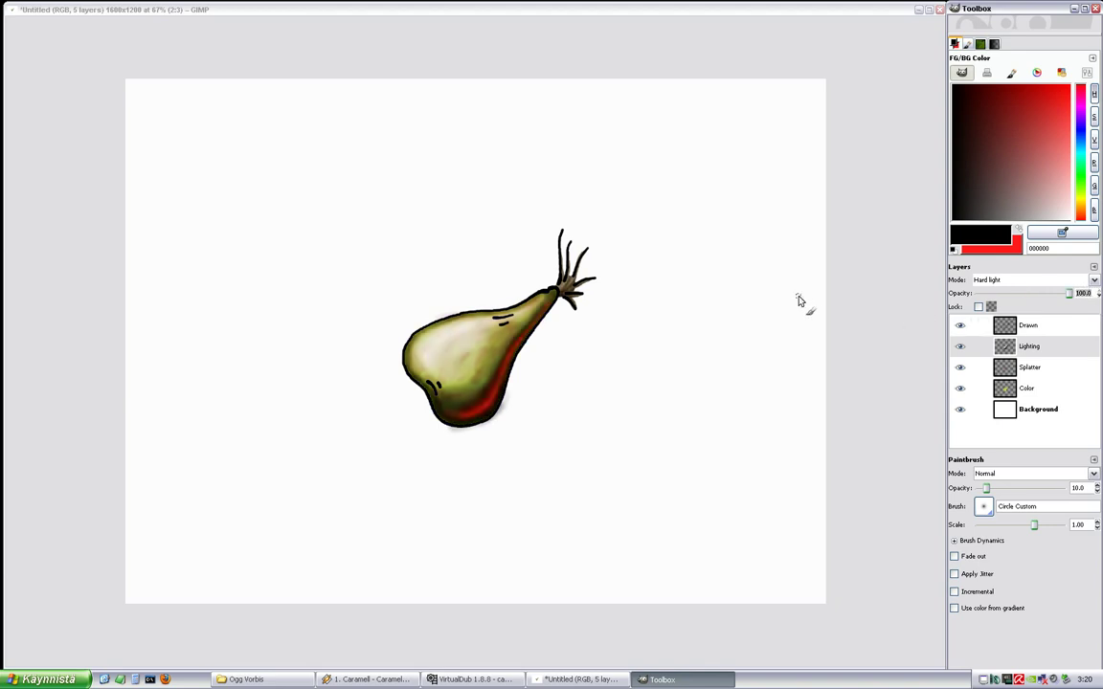
text(75)
key(Return)
scroll(653, 305, down, 1)
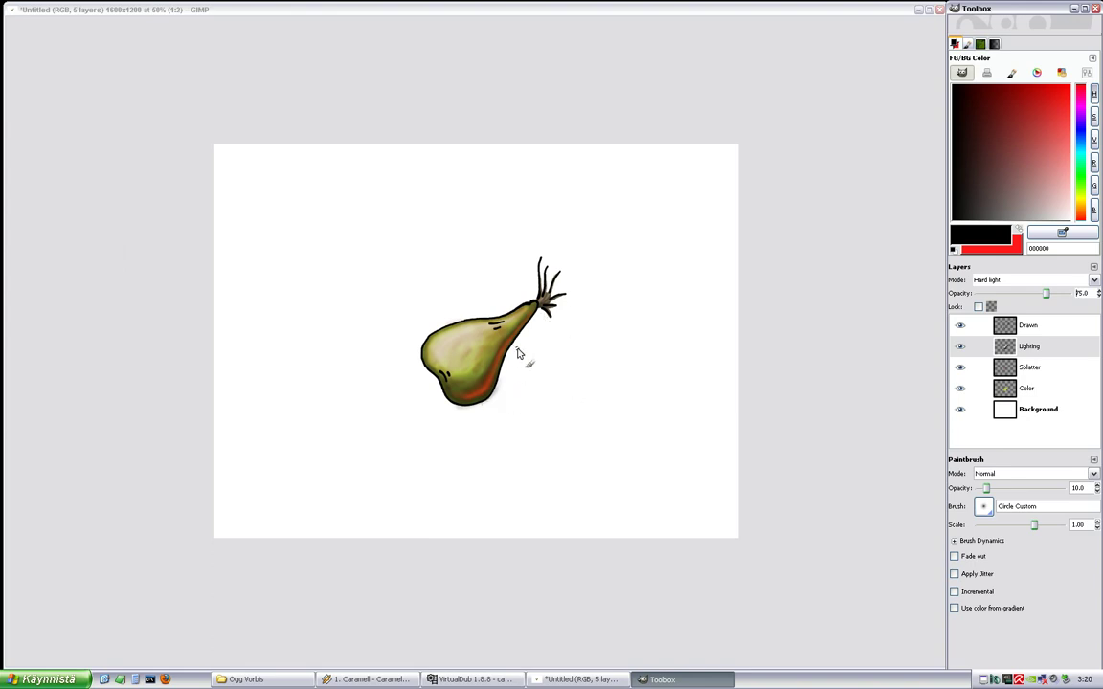
scroll(490, 343, up, 2)
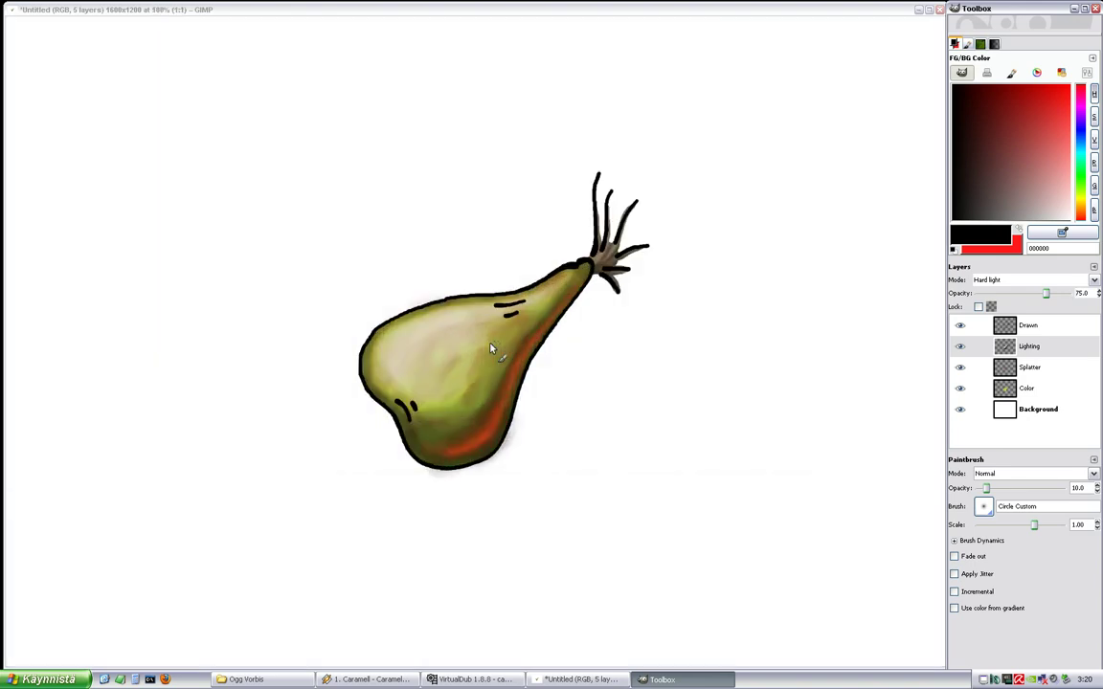
Make the Color layer active and bring the whole image into view.
mouse_move(575, 315)
mouse_down()
mouse_move(556, 362)
mouse_move(572, 322)
mouse_up()
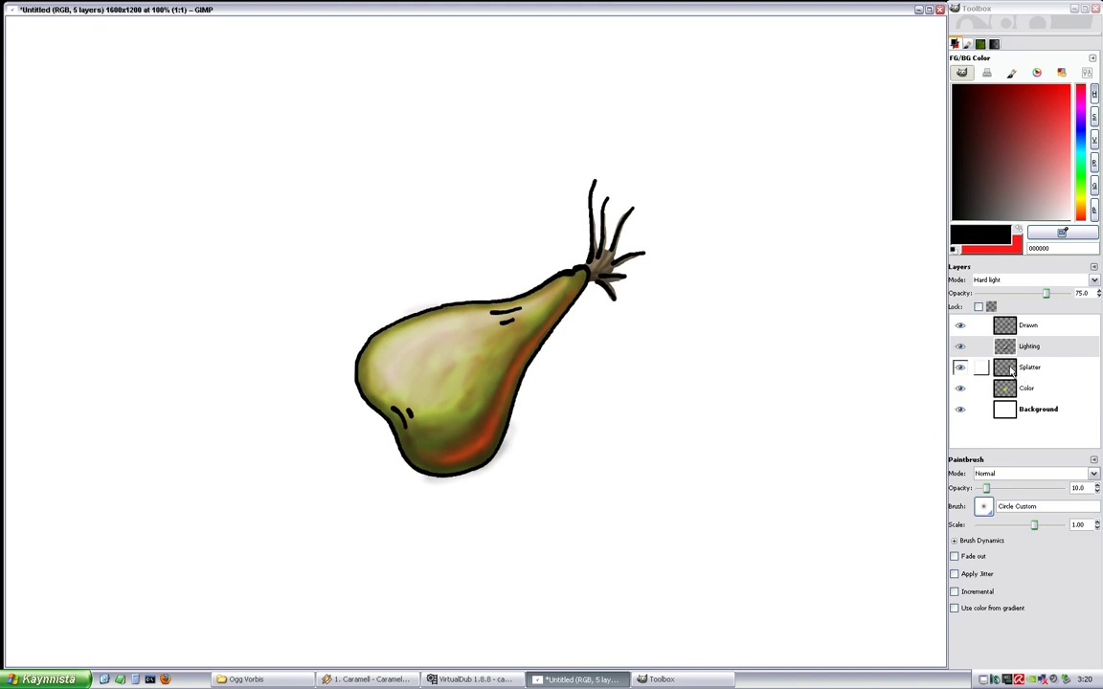
drag(596, 332, 583, 318)
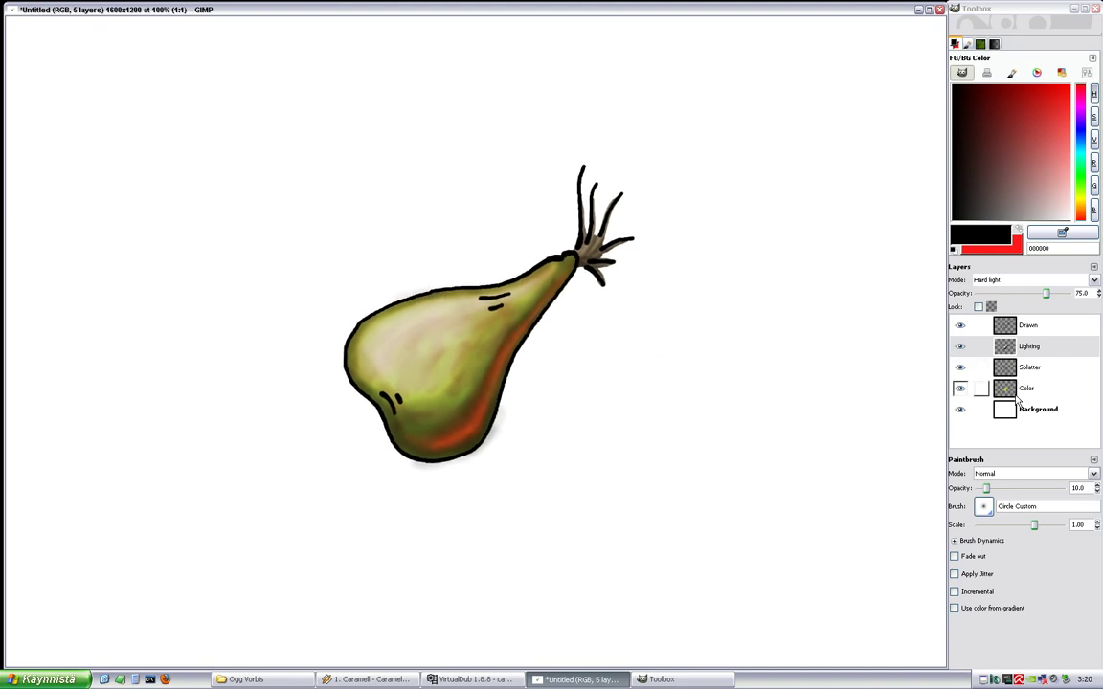
click(1005, 388)
mouse_move(647, 376)
mouse_down()
mouse_move(639, 344)
mouse_move(638, 391)
mouse_up()
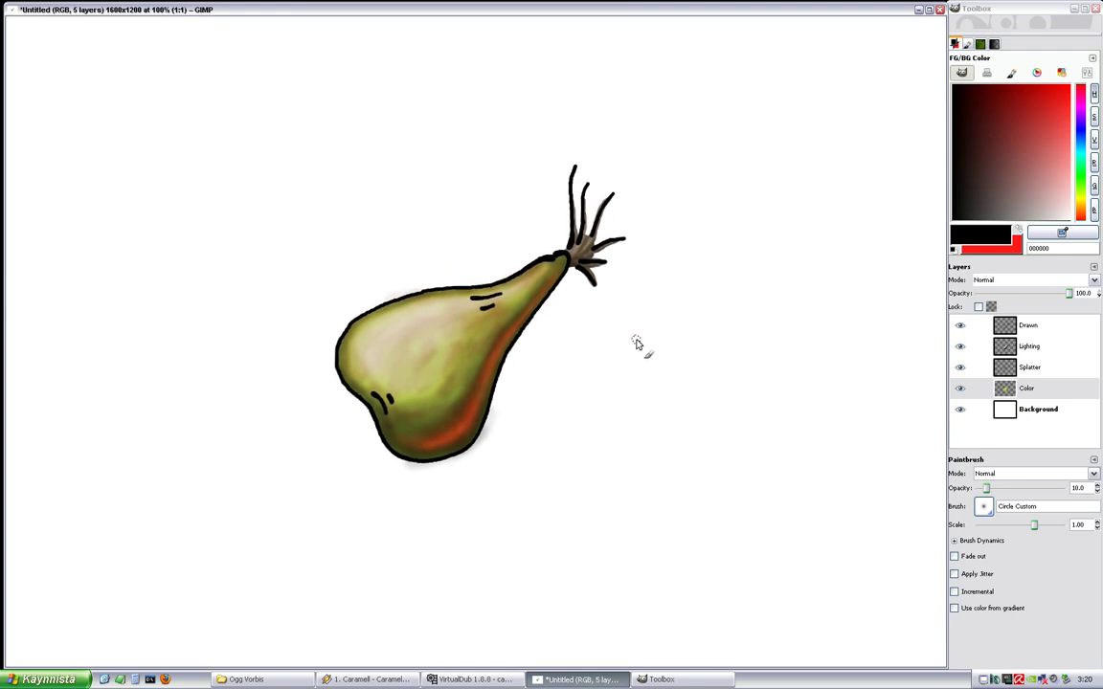
drag(637, 345, 627, 390)
key(minus)
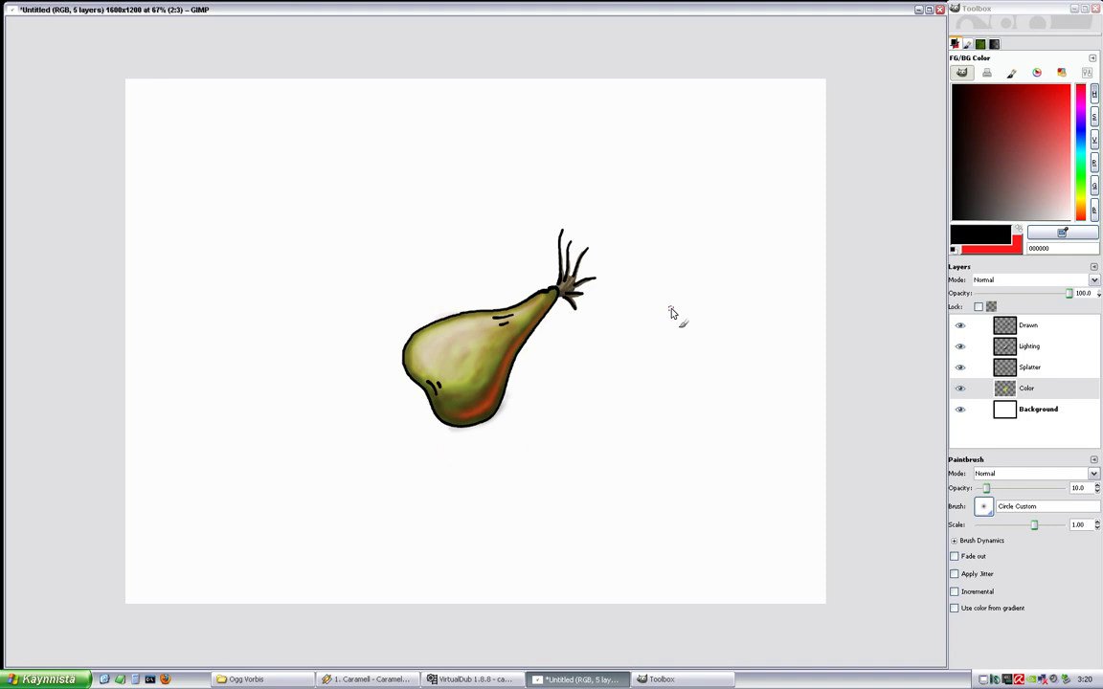
Try a Hue-Saturation adjustment on the Color layer with hue -54, lightness 10 and saturation -18, and cancel it.
right_click(607, 323)
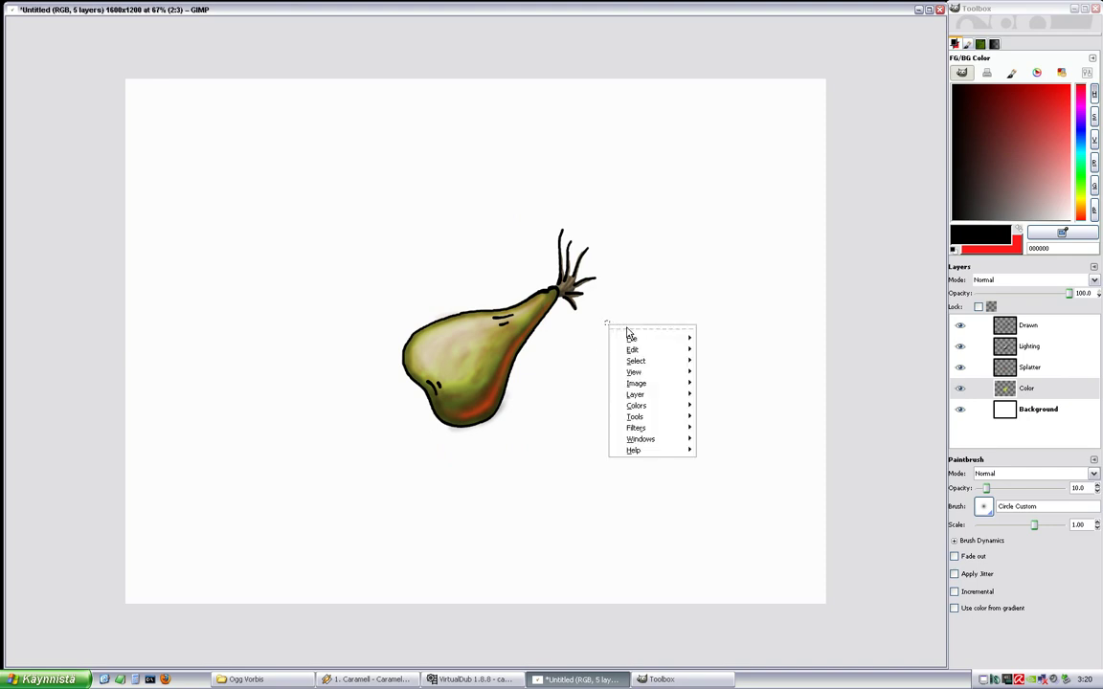
mouse_move(659, 414)
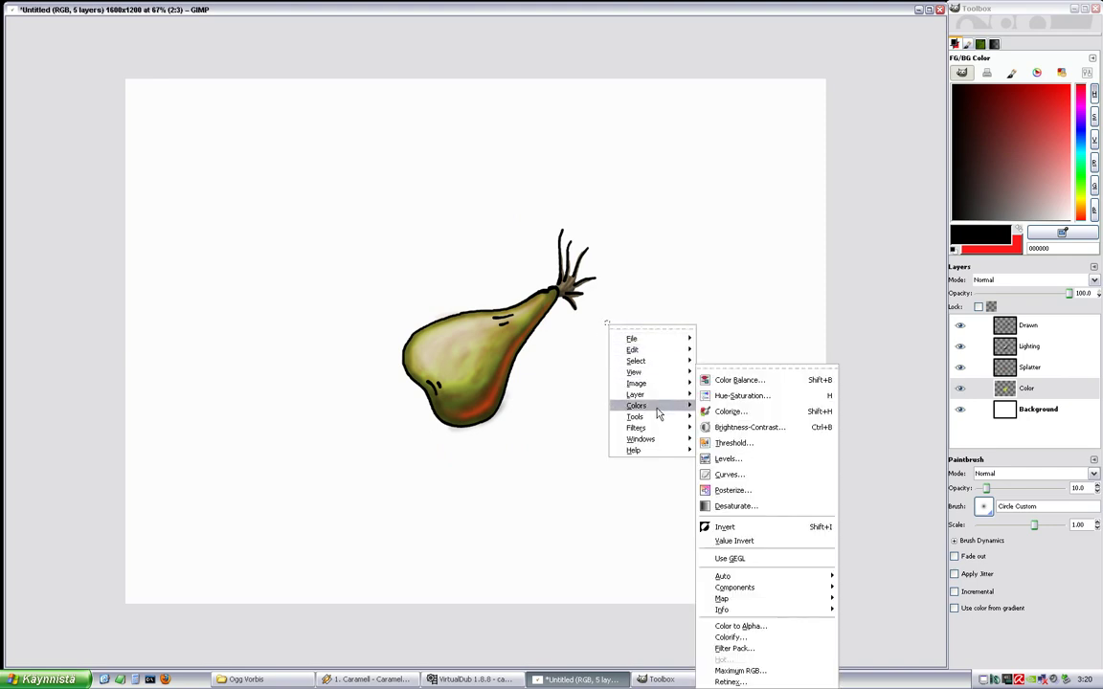
click(751, 398)
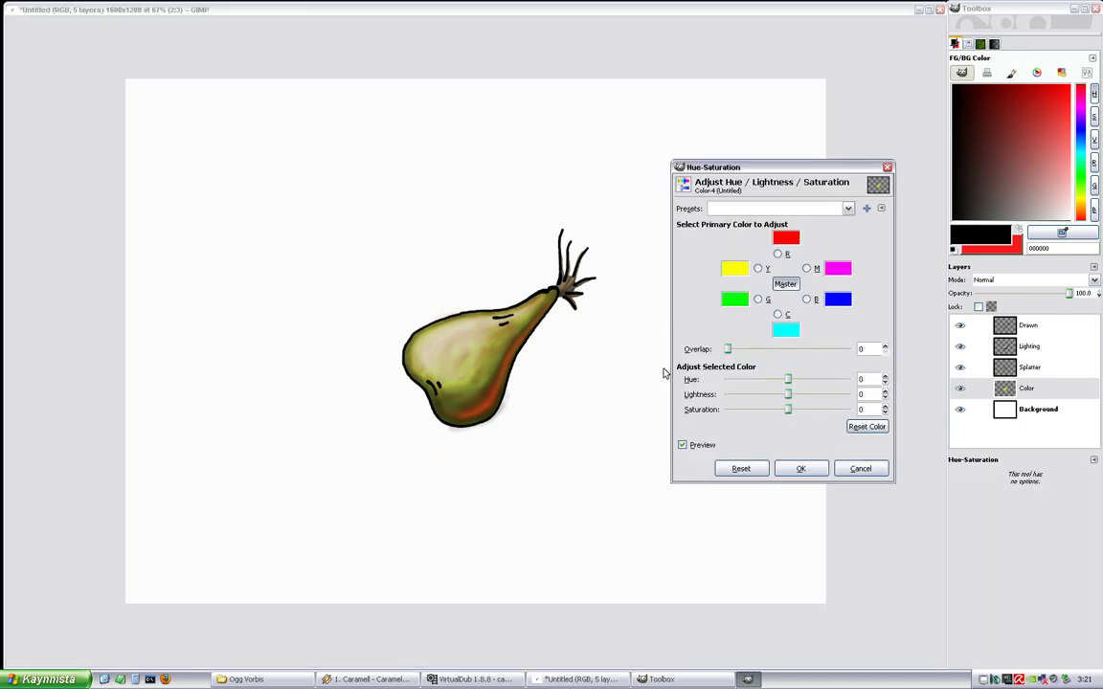
drag(780, 172, 797, 131)
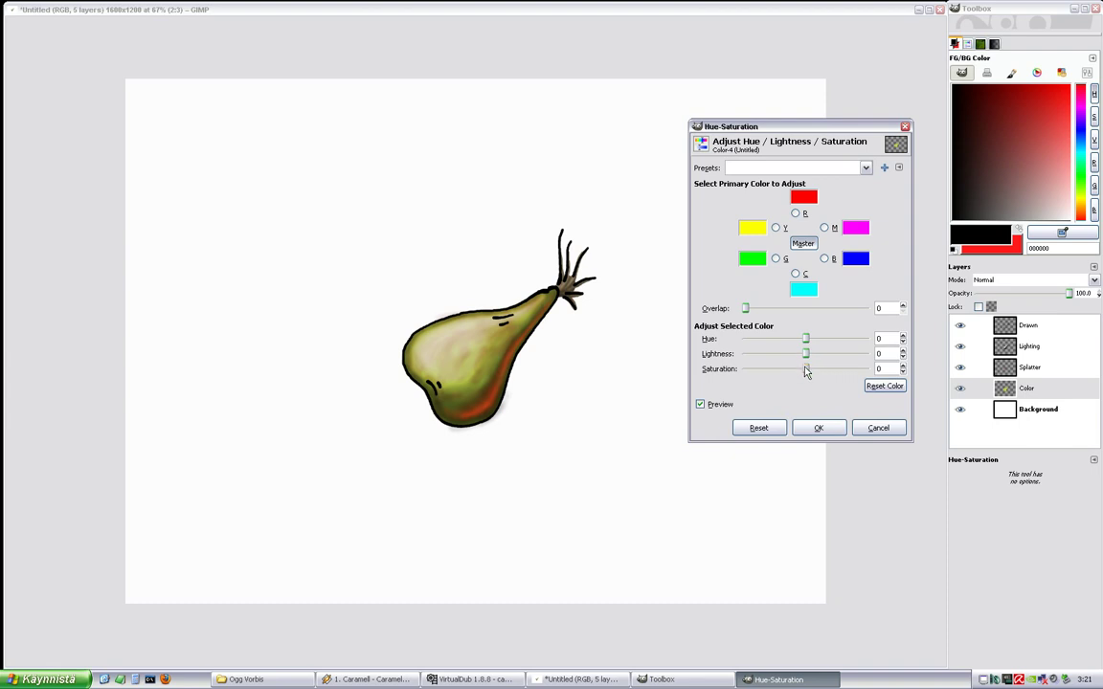
drag(806, 341, 788, 342)
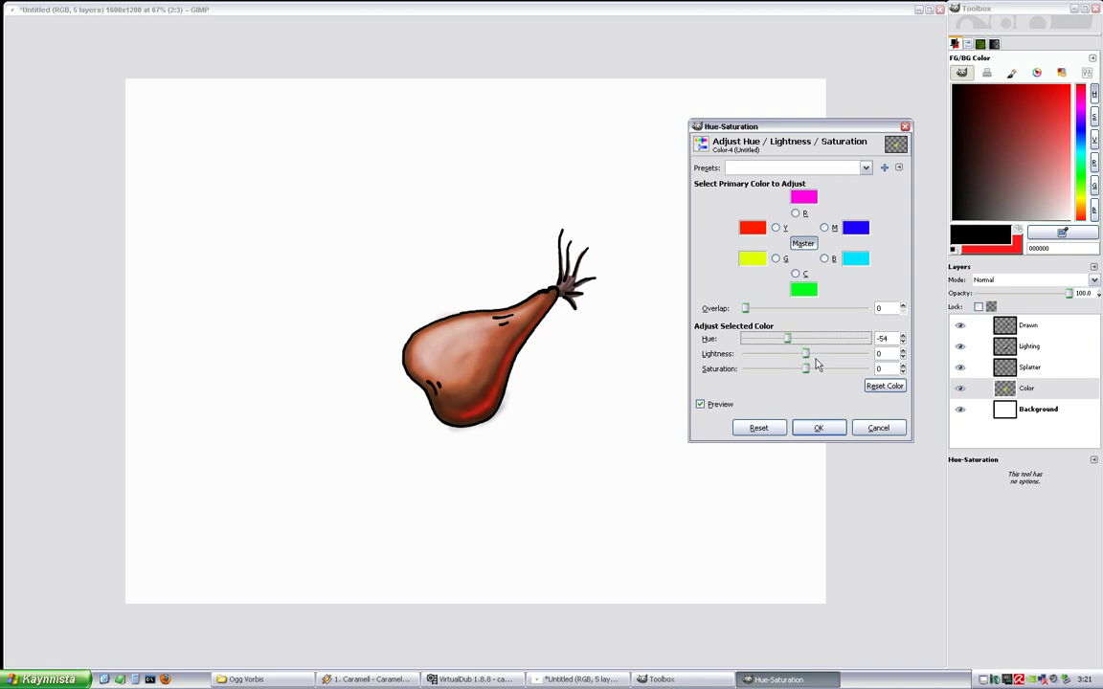
drag(807, 355, 748, 375)
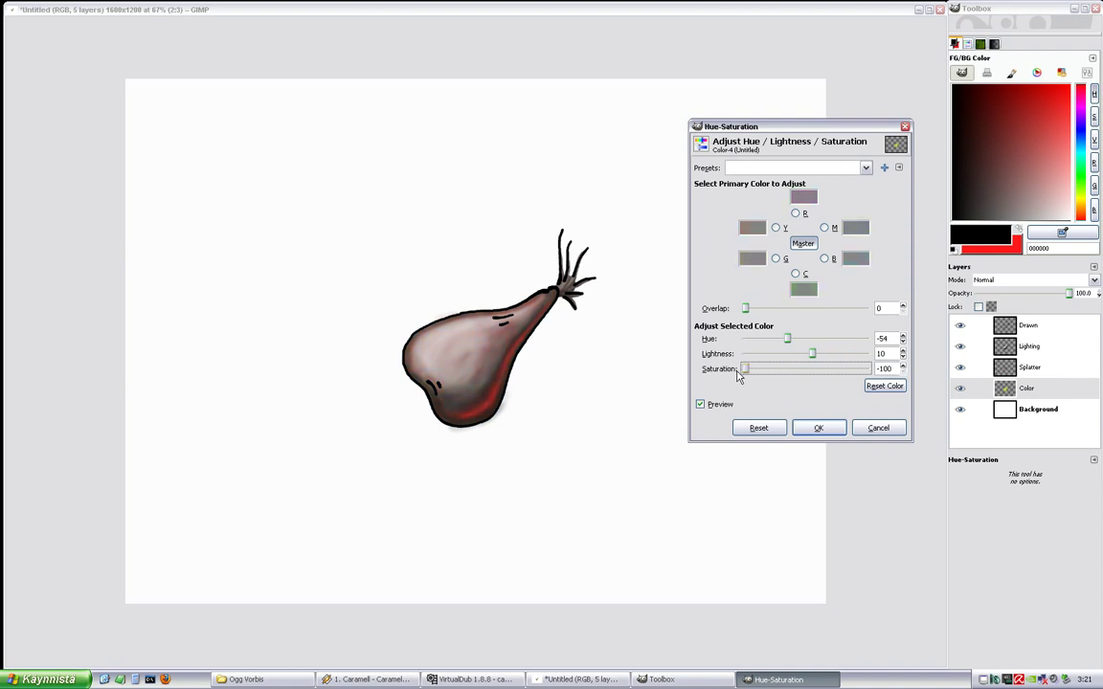
drag(744, 375, 799, 377)
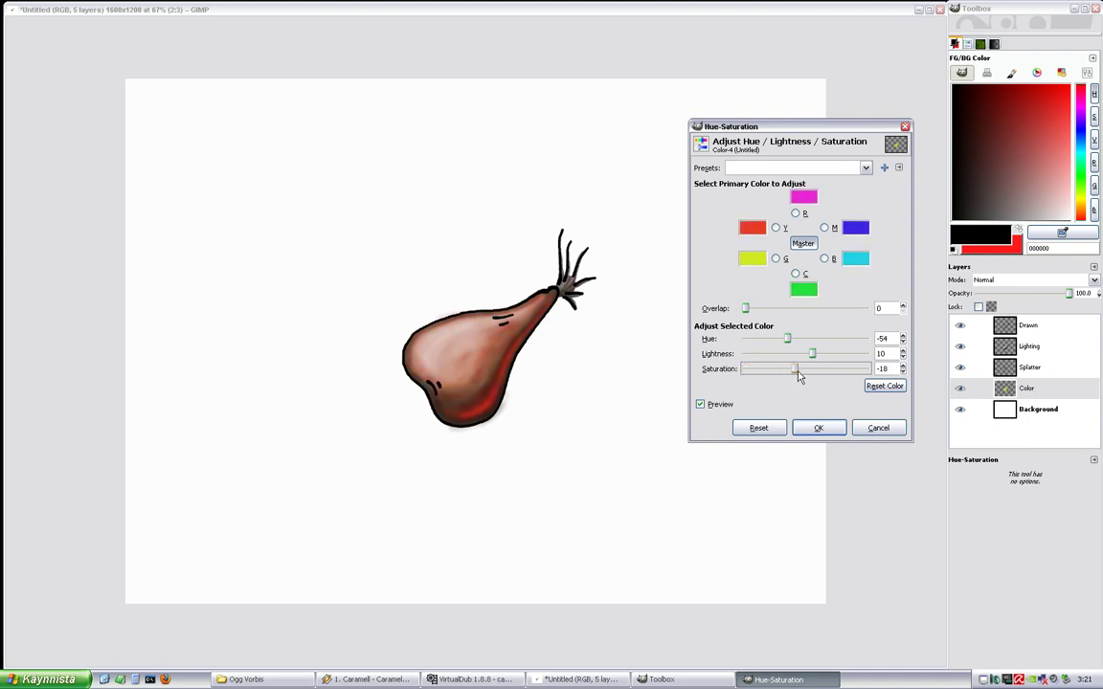
click(878, 427)
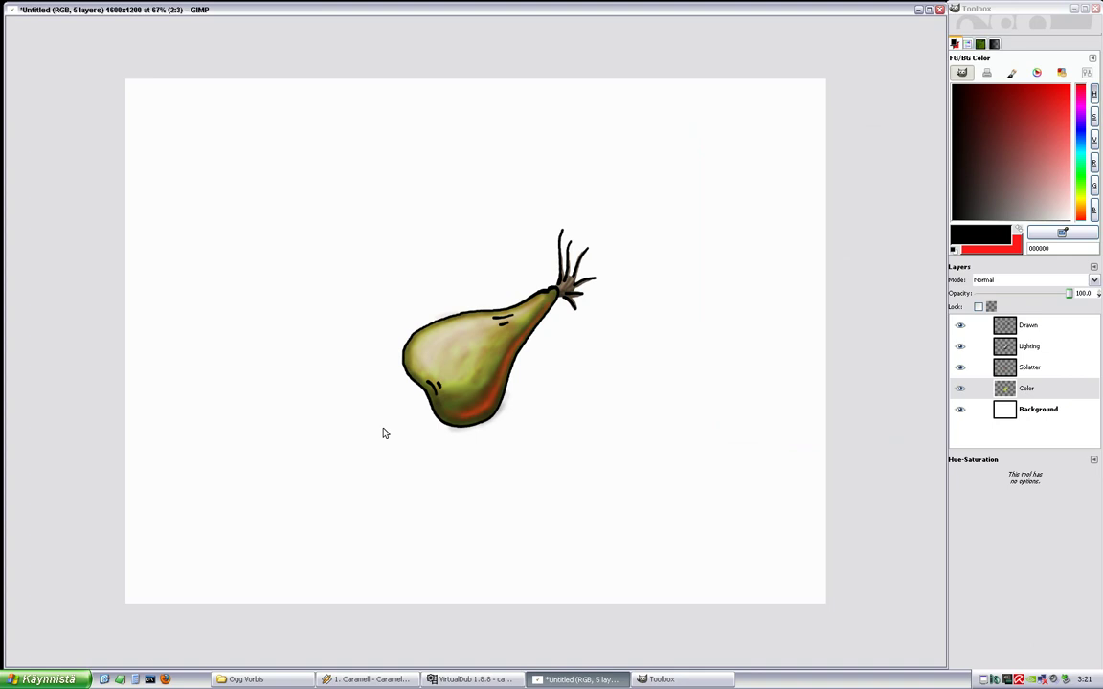
Hide the Background layer so that only the pear's own layers are shown.
scroll(381, 350, up, 1)
drag(613, 355, 550, 334)
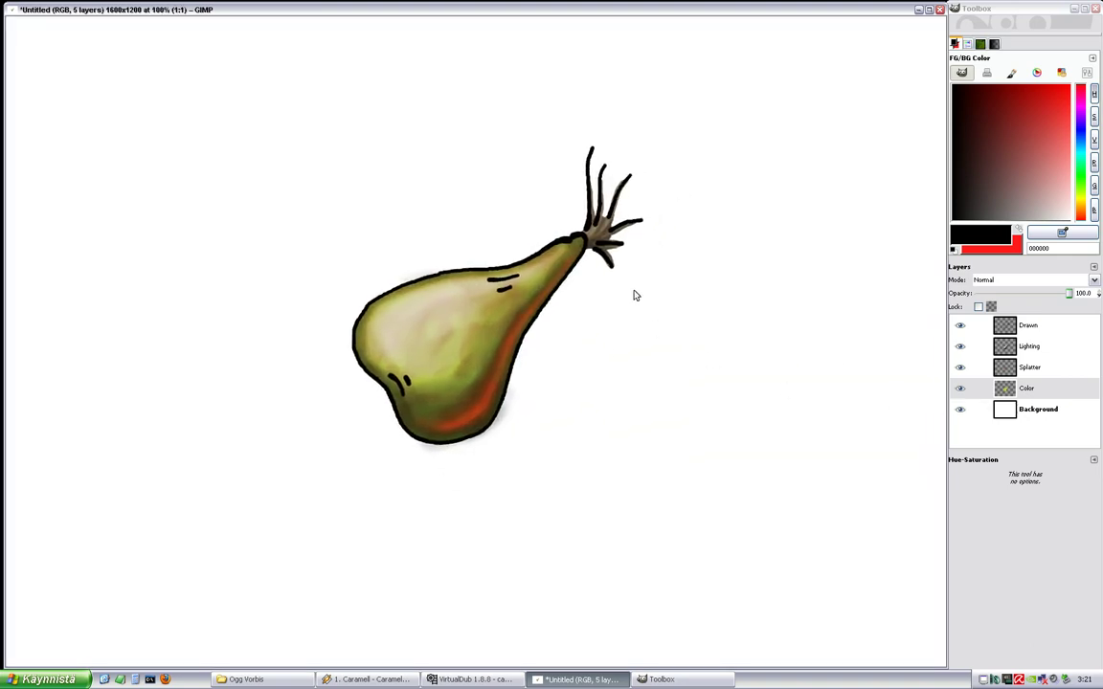
drag(632, 296, 630, 281)
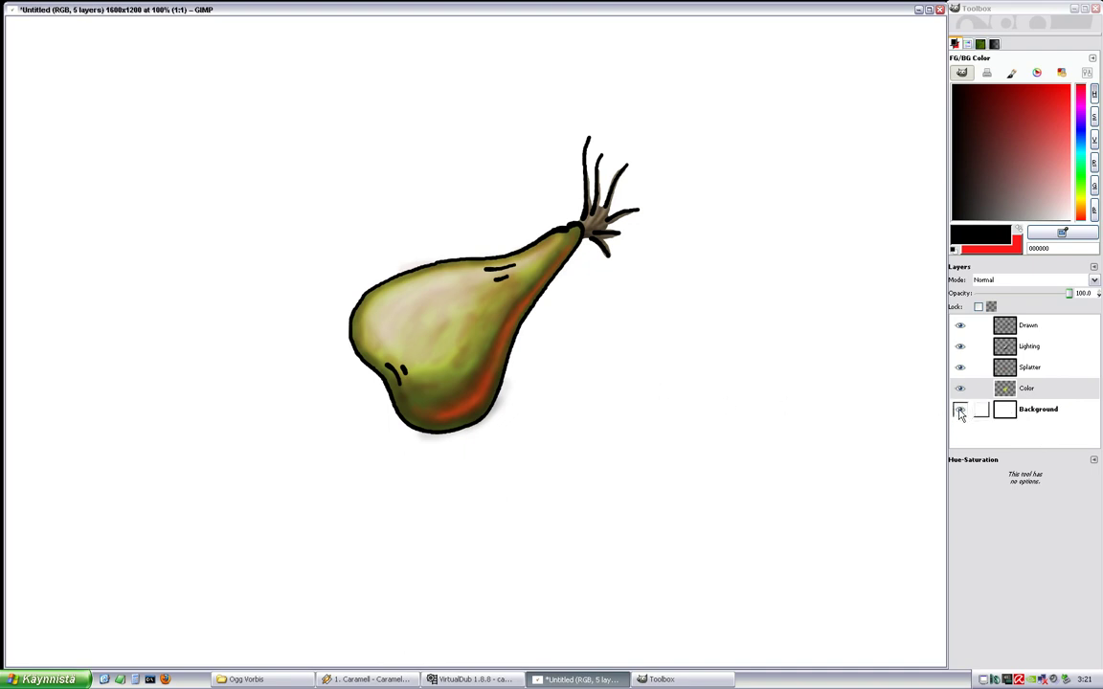
click(960, 411)
mouse_move(527, 298)
mouse_down()
mouse_move(507, 332)
mouse_move(510, 309)
mouse_move(478, 328)
mouse_move(510, 292)
mouse_up()
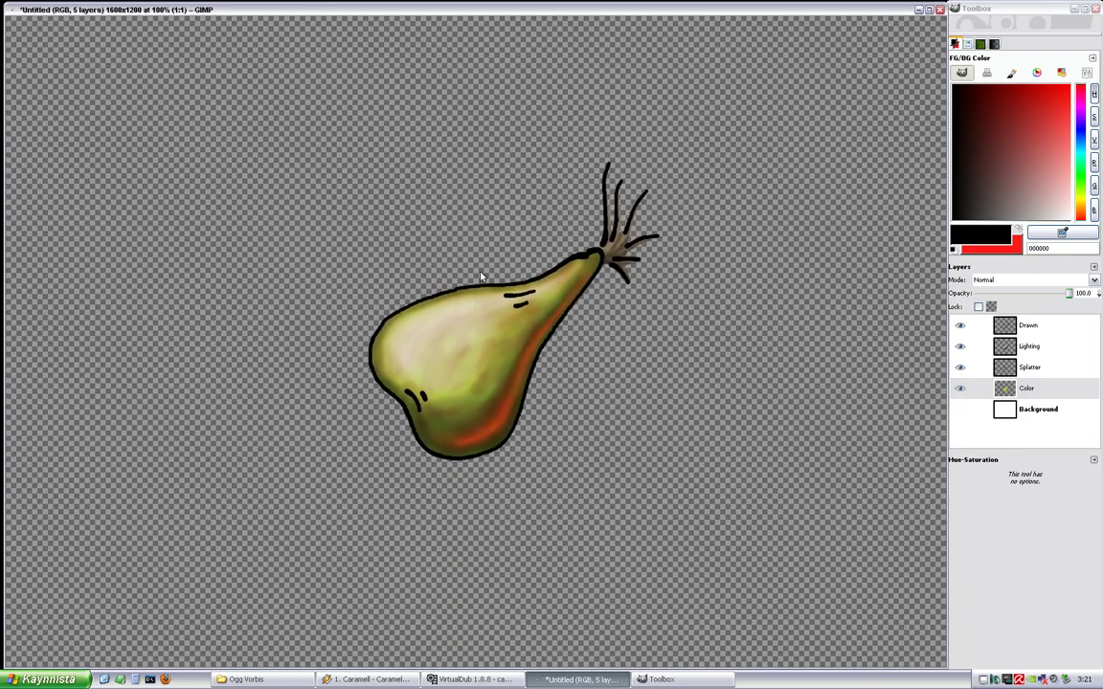
Crop the image around the pear to 720 x 695 px, starting at position 475, 247.
key(r)
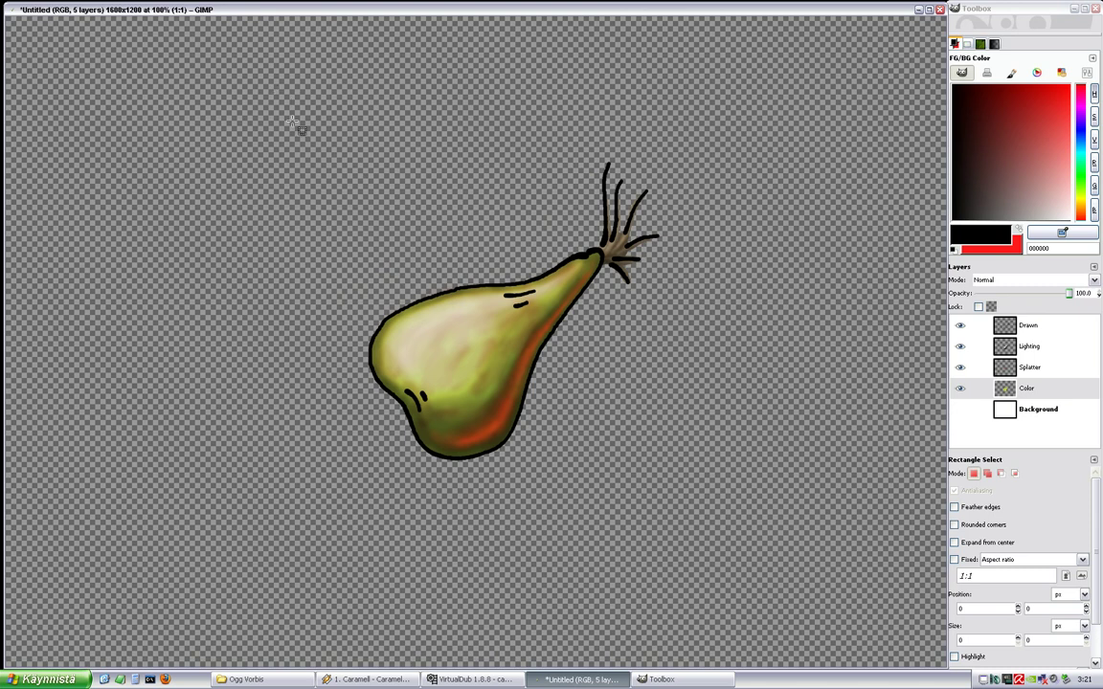
key(shift+o)
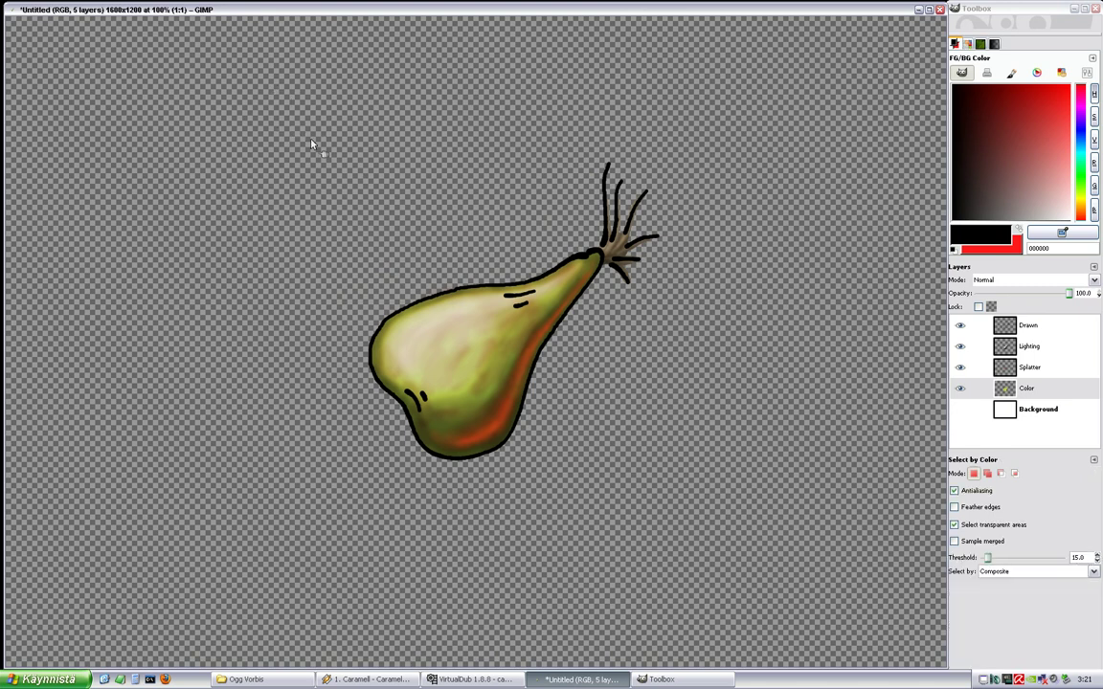
key(shift+c)
drag(266, 77, 737, 567)
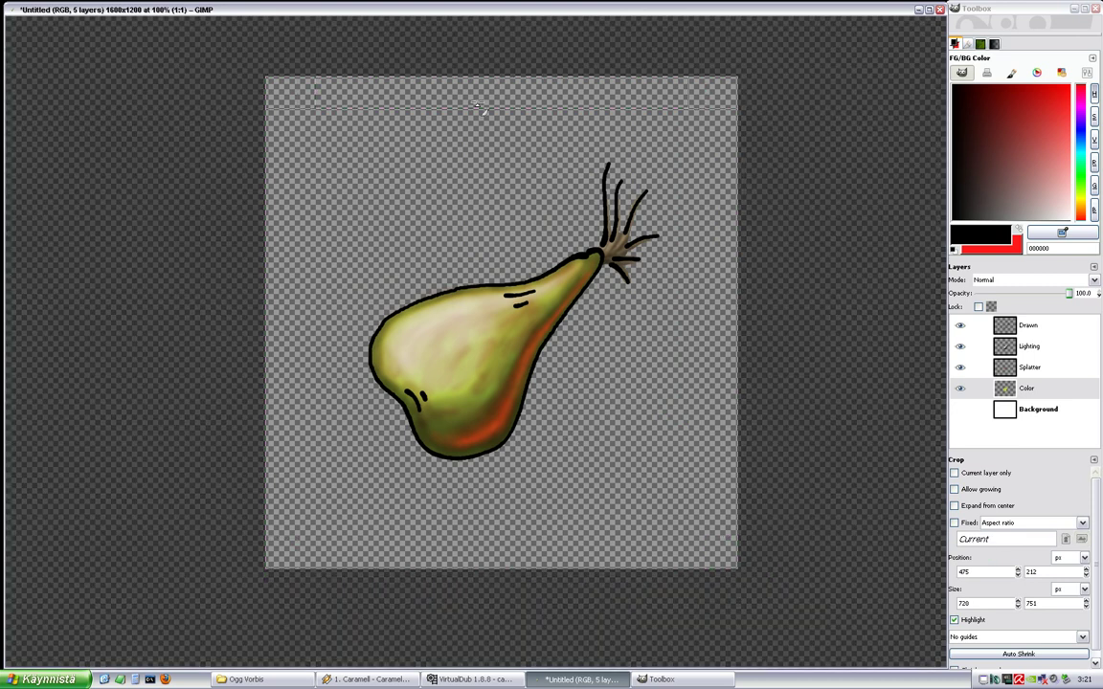
mouse_move(479, 100)
mouse_down()
mouse_move(483, 129)
mouse_move(485, 113)
mouse_up()
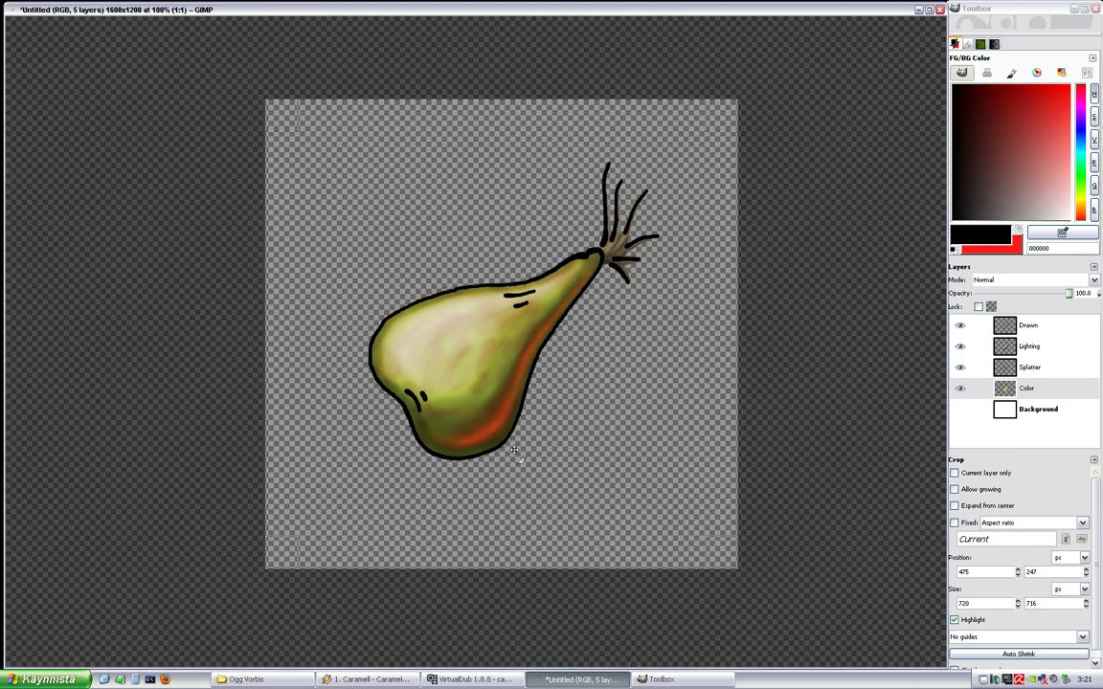
drag(462, 505, 463, 491)
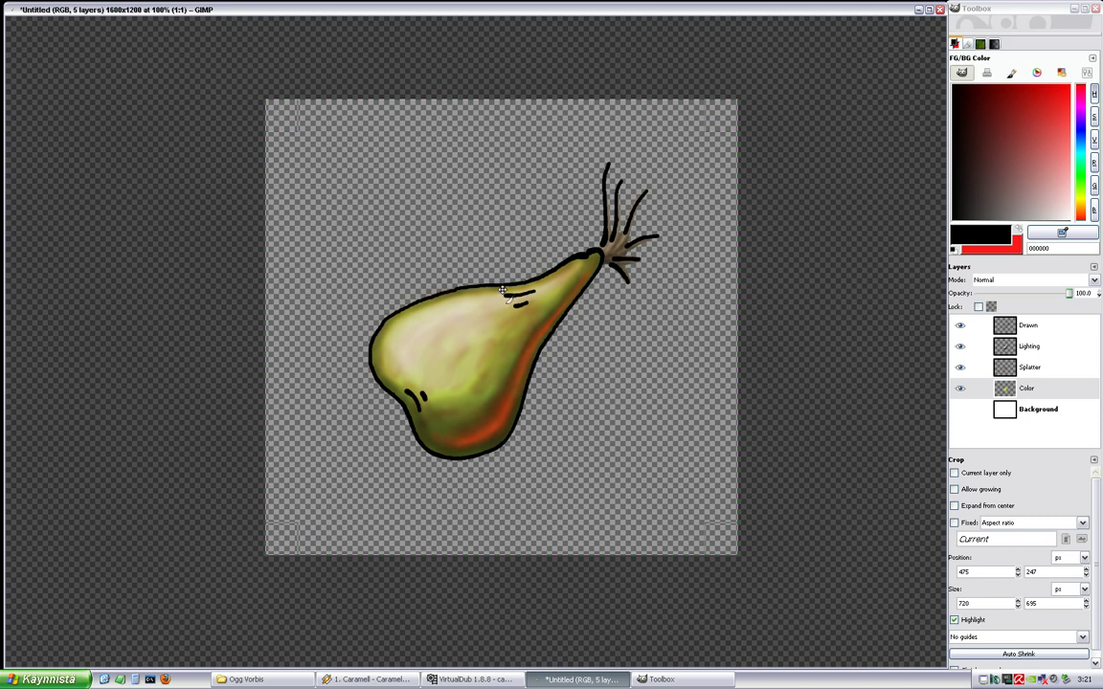
click(496, 356)
Reposition the image window on the desktop and examine the cropped pear at 33% and at 100%.
drag(315, 19, 661, 54)
key(minus)
key(minus)
key(minus)
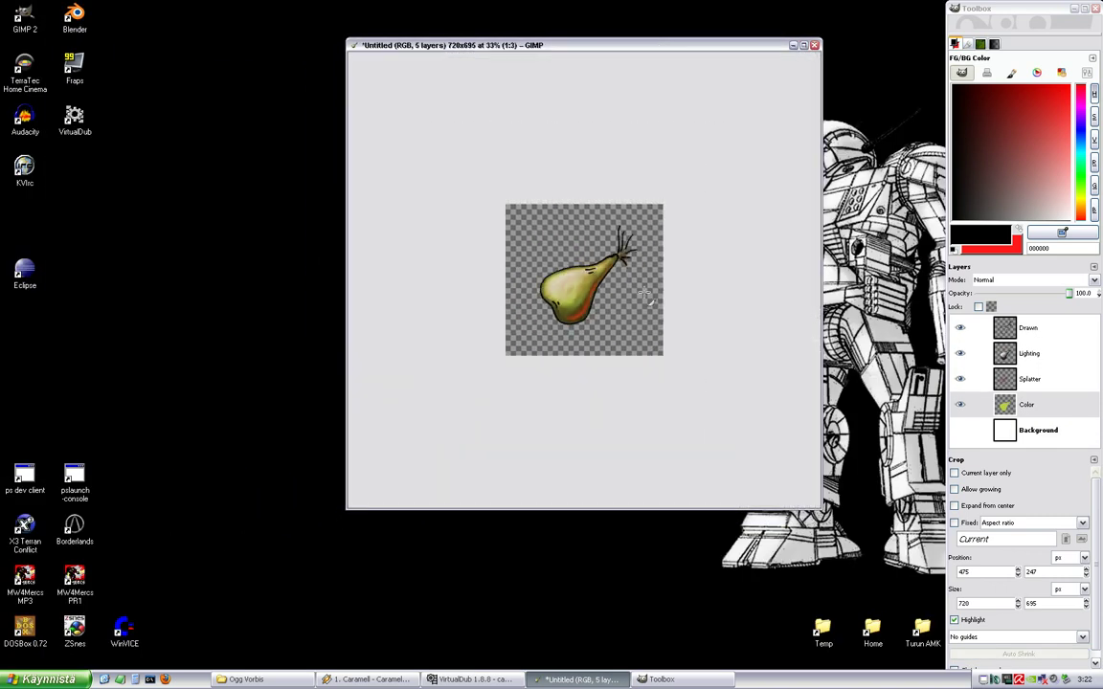
key(plus)
key(plus)
key(plus)
key(plus)
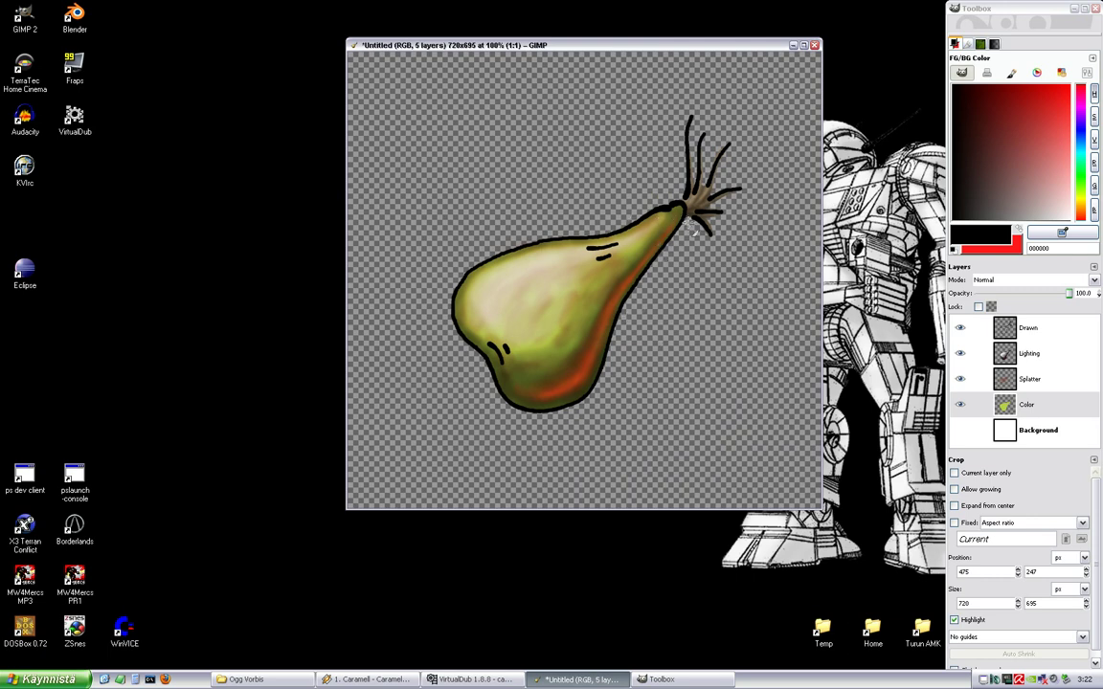
mouse_move(680, 241)
mouse_down()
mouse_move(665, 297)
mouse_move(698, 232)
mouse_up()
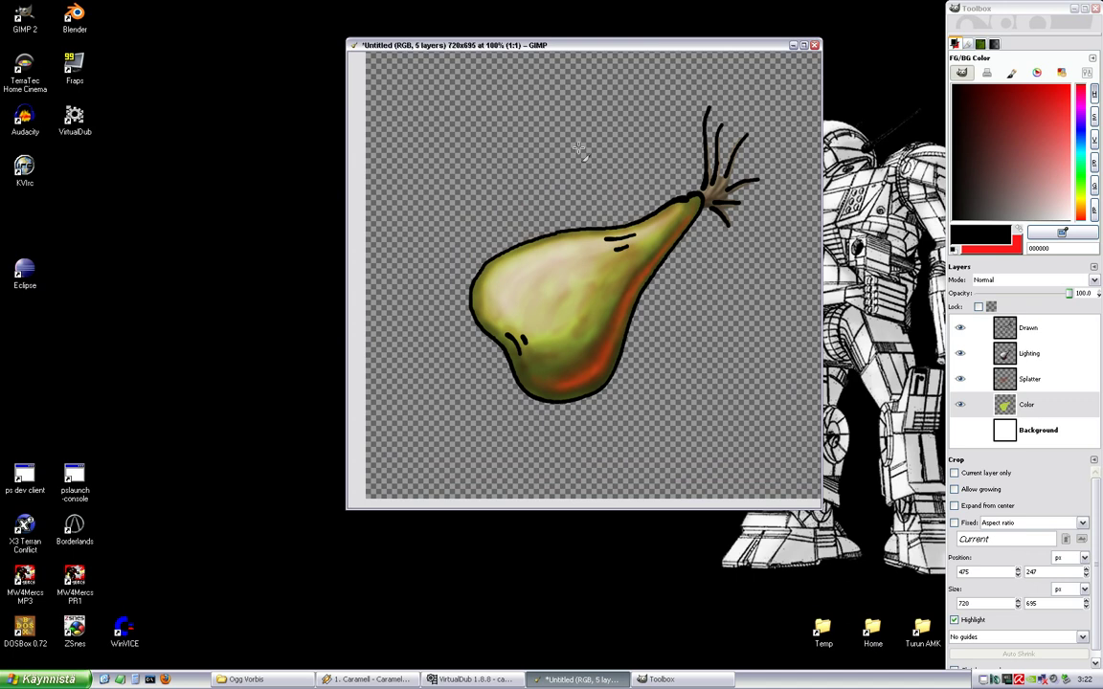
mouse_move(590, 142)
mouse_down()
mouse_move(584, 186)
mouse_move(577, 153)
mouse_up()
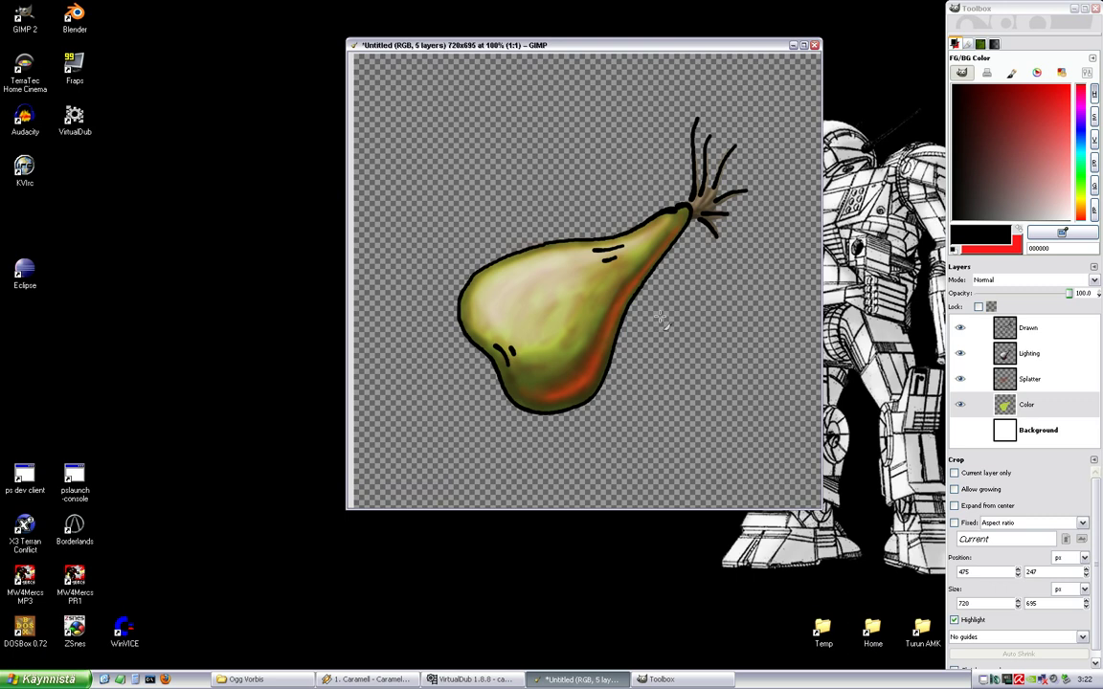